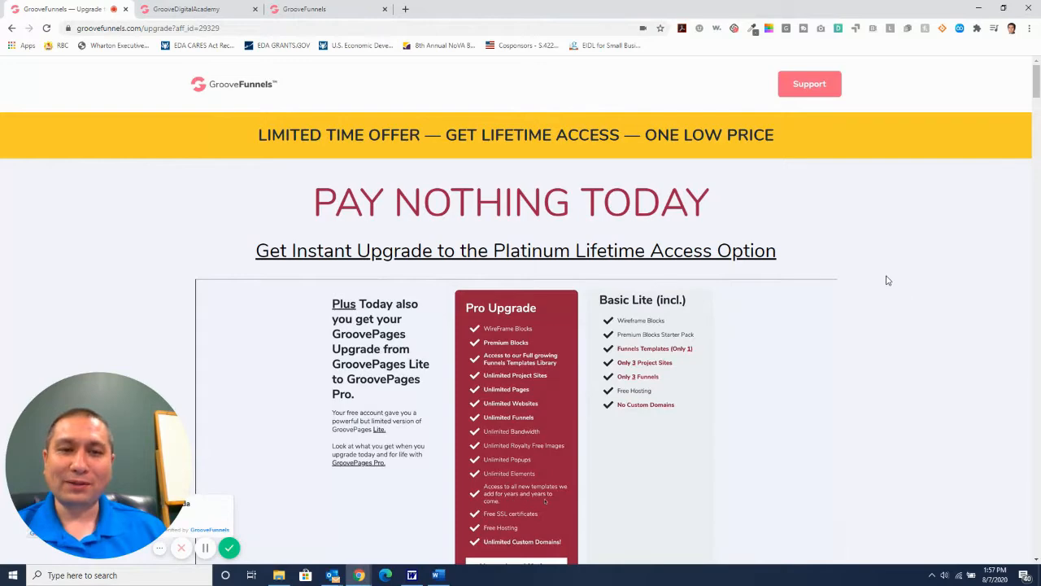
Review the features and monthly prices of the Base, Silver and Gold plans on the GrooveFunnels upgrade page
{"action": "scroll", "coordinate": [885, 279], "scroll_direction": "down", "scroll_amount": 1}
{"action": "scroll", "coordinate": [886, 280], "scroll_direction": "down", "scroll_amount": 5}
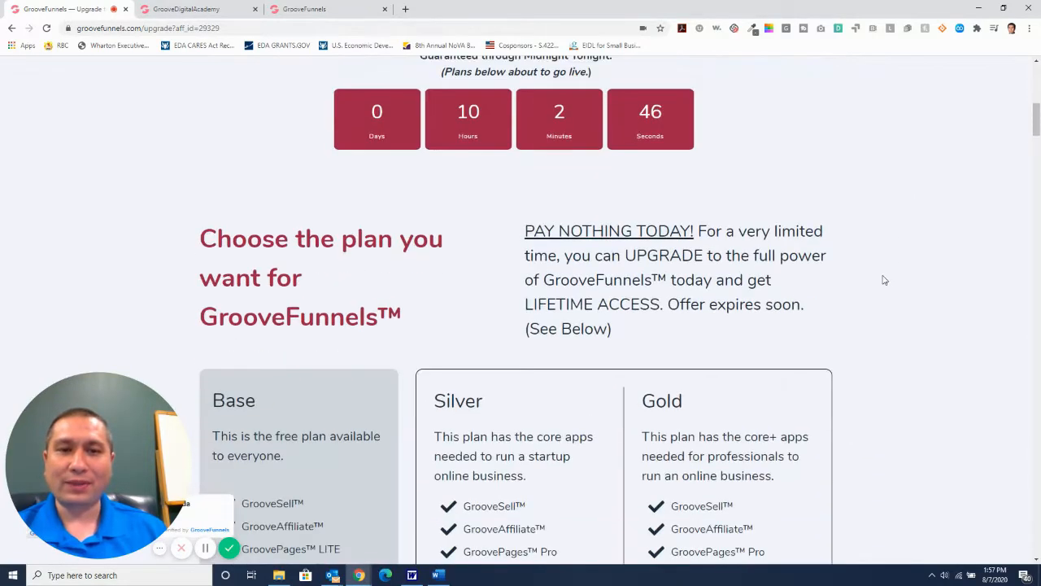
{"action": "scroll", "coordinate": [884, 275], "scroll_direction": "down", "scroll_amount": 2}
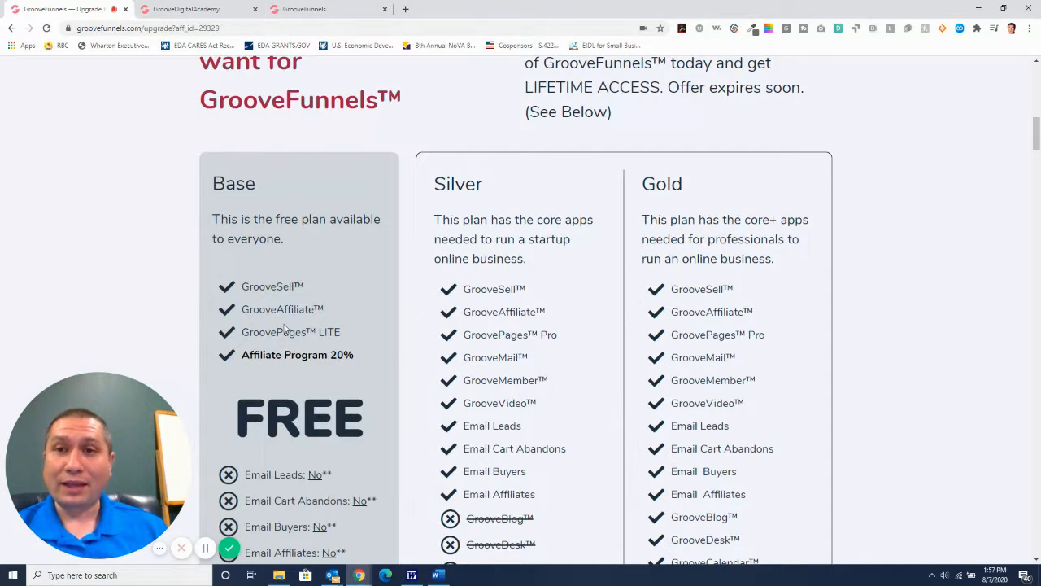
{"action": "scroll", "coordinate": [287, 329], "scroll_direction": "down", "scroll_amount": 1}
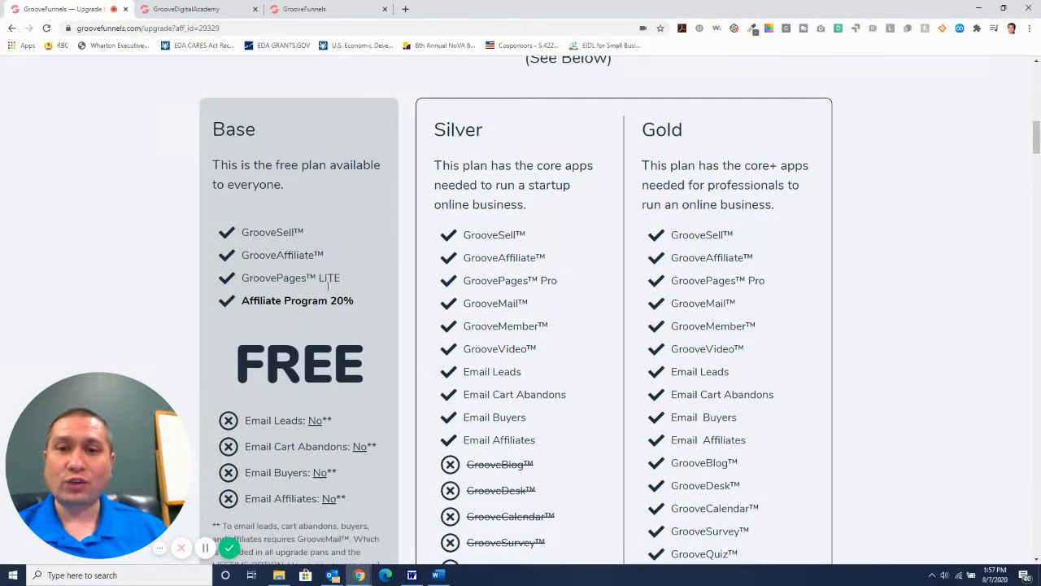
{"action": "scroll", "coordinate": [323, 342], "scroll_direction": "down", "scroll_amount": 2}
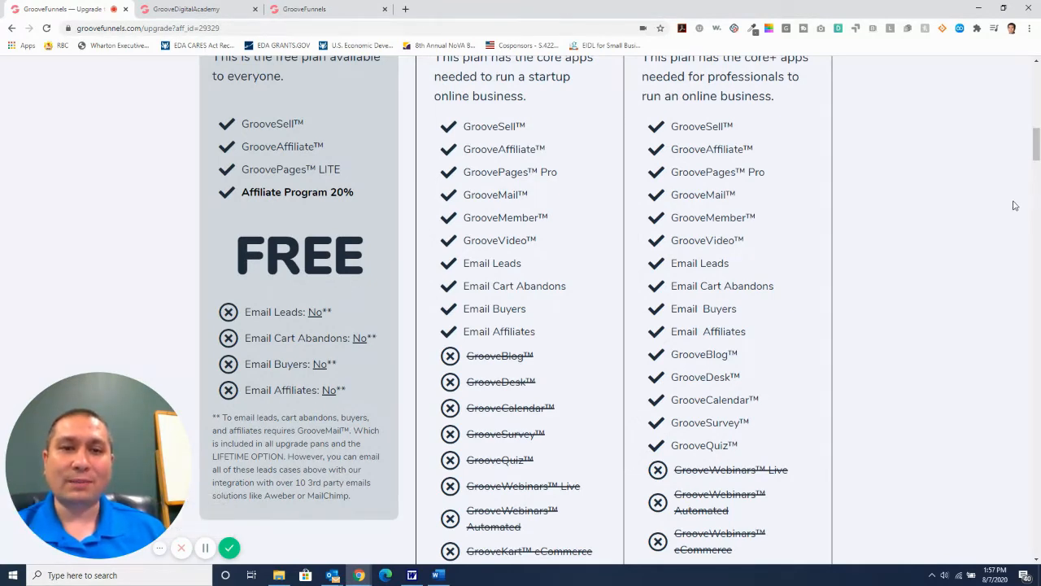
{"action": "scroll", "coordinate": [1014, 204], "scroll_direction": "down", "scroll_amount": 5}
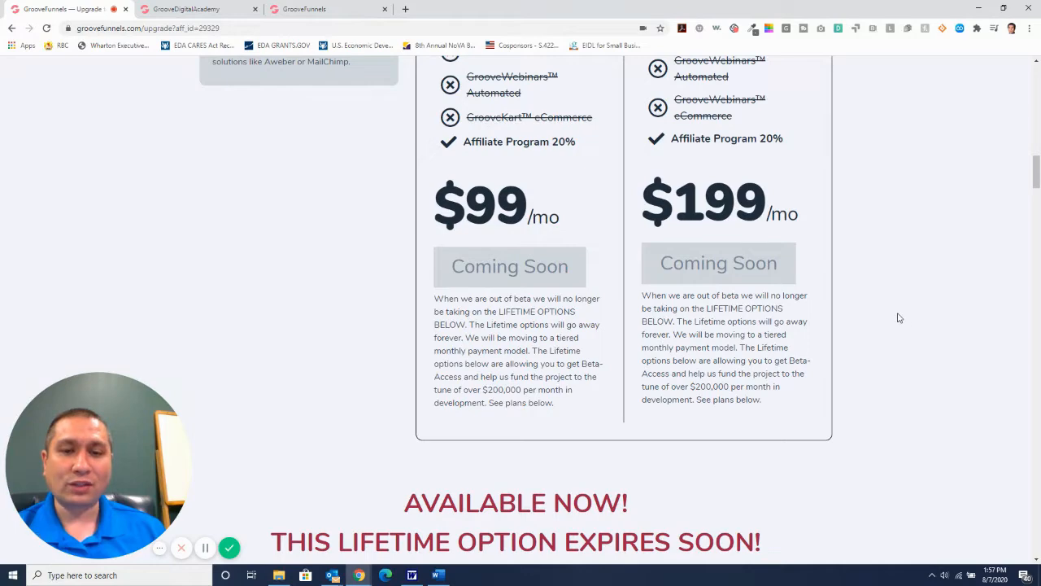
Examine the Platinum lifetime option's benefits, guarantee and payment choices
{"action": "scroll", "coordinate": [899, 318], "scroll_direction": "down", "scroll_amount": 5}
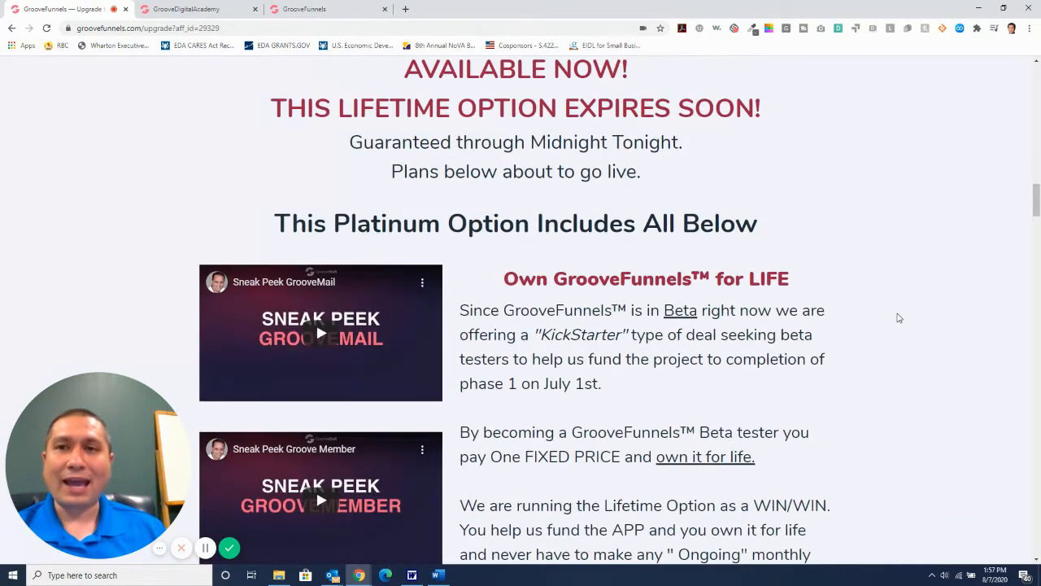
{"action": "scroll", "coordinate": [899, 318], "scroll_direction": "down", "scroll_amount": 2}
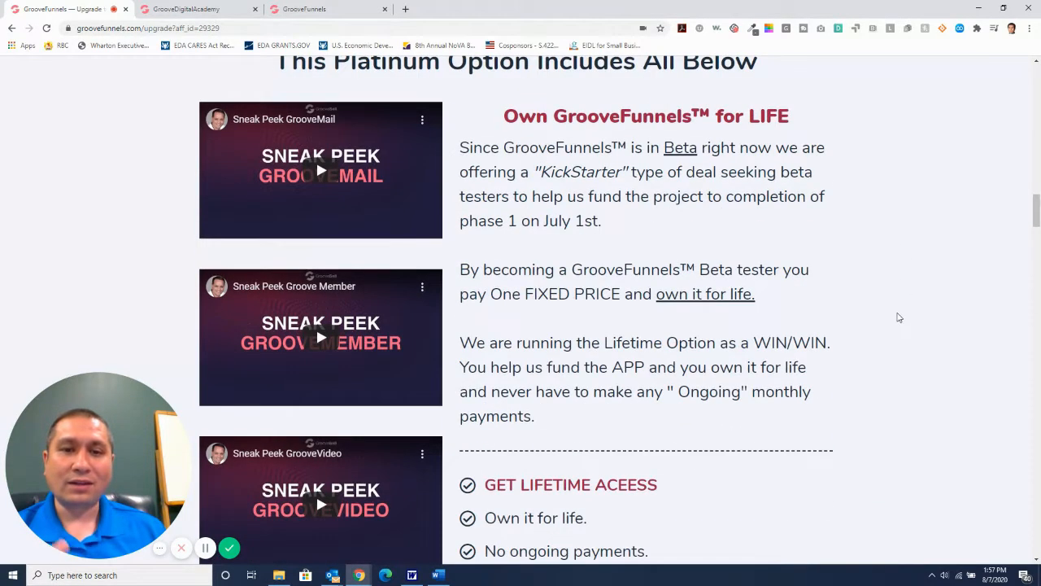
{"action": "scroll", "coordinate": [899, 318], "scroll_direction": "down", "scroll_amount": 5}
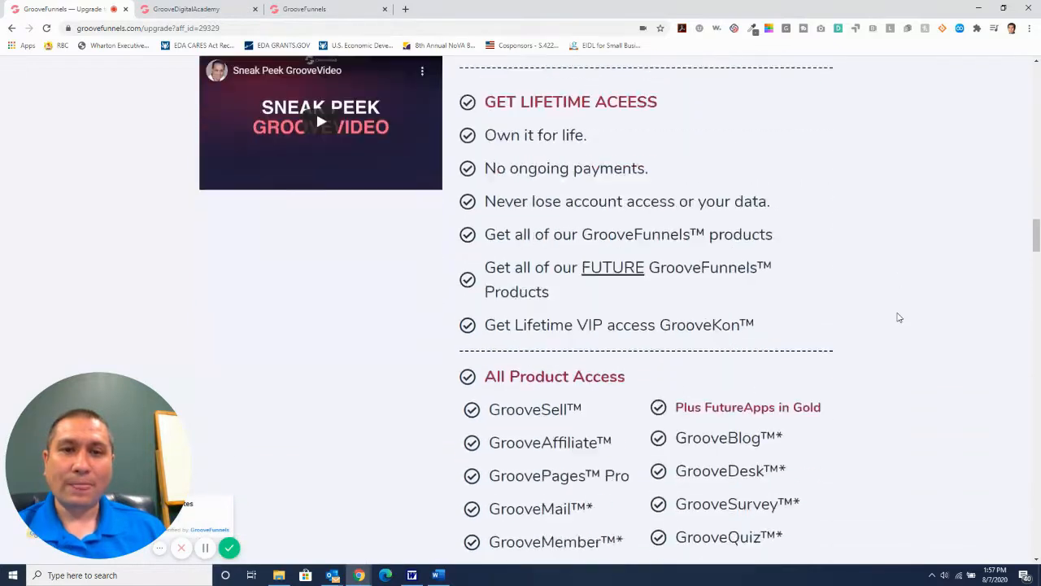
{"action": "scroll", "coordinate": [899, 319], "scroll_direction": "up", "scroll_amount": 2}
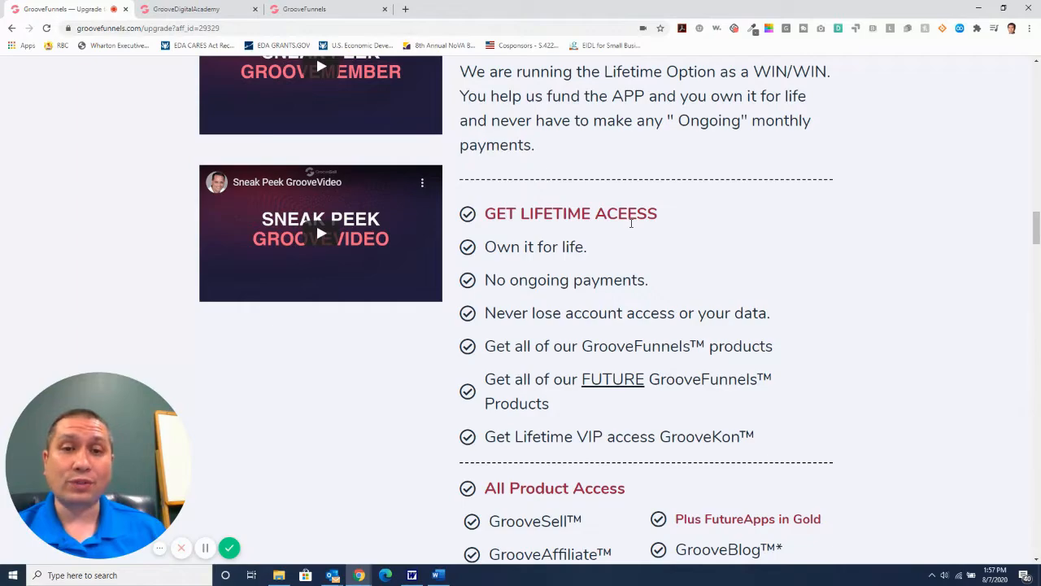
{"action": "scroll", "coordinate": [626, 224], "scroll_direction": "down", "scroll_amount": 10}
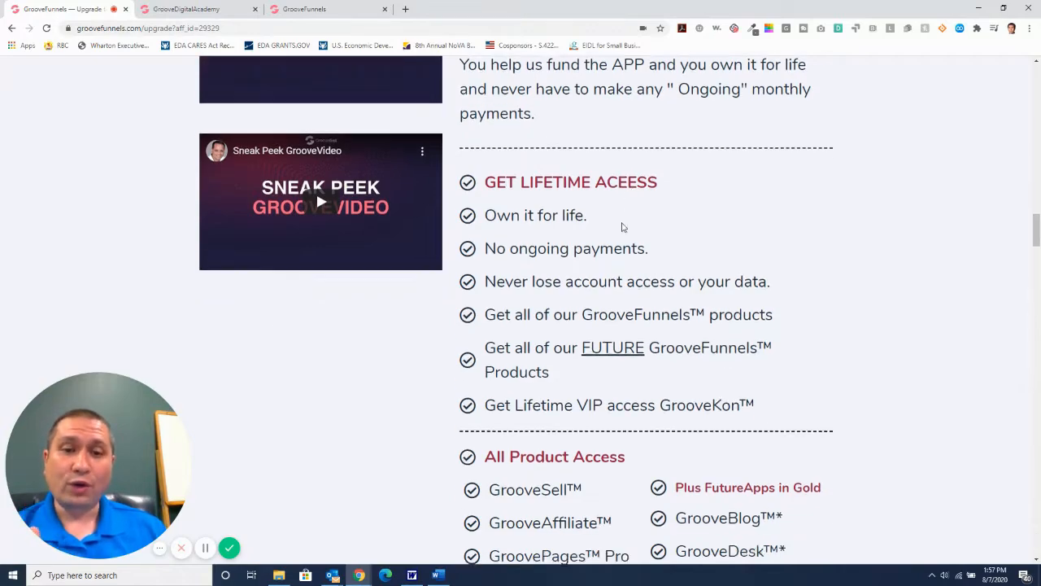
{"action": "scroll", "coordinate": [624, 224], "scroll_direction": "down", "scroll_amount": 9}
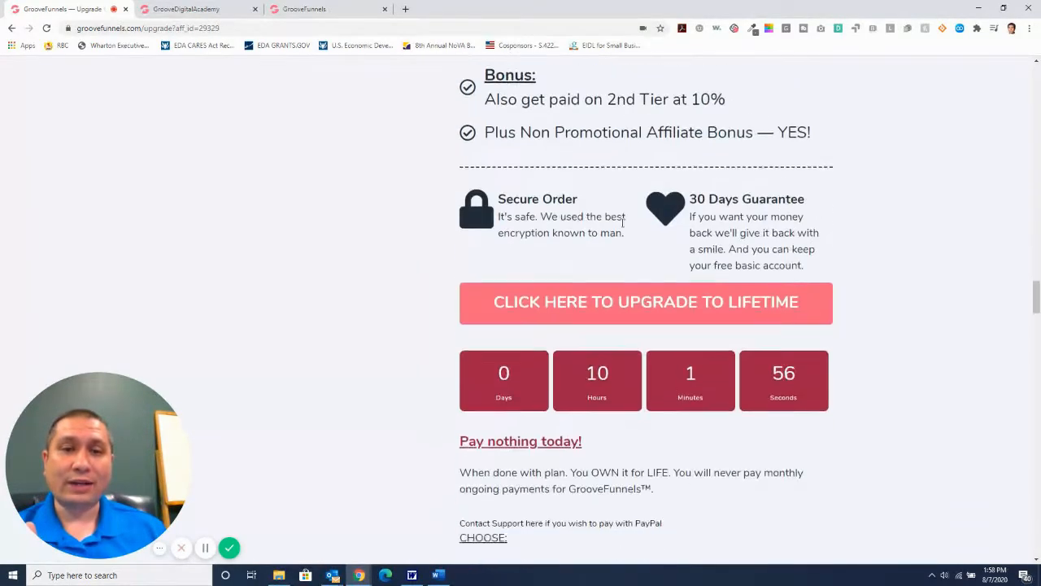
{"action": "scroll", "coordinate": [623, 225], "scroll_direction": "up", "scroll_amount": 3}
{"action": "scroll", "coordinate": [623, 225], "scroll_direction": "down", "scroll_amount": 1}
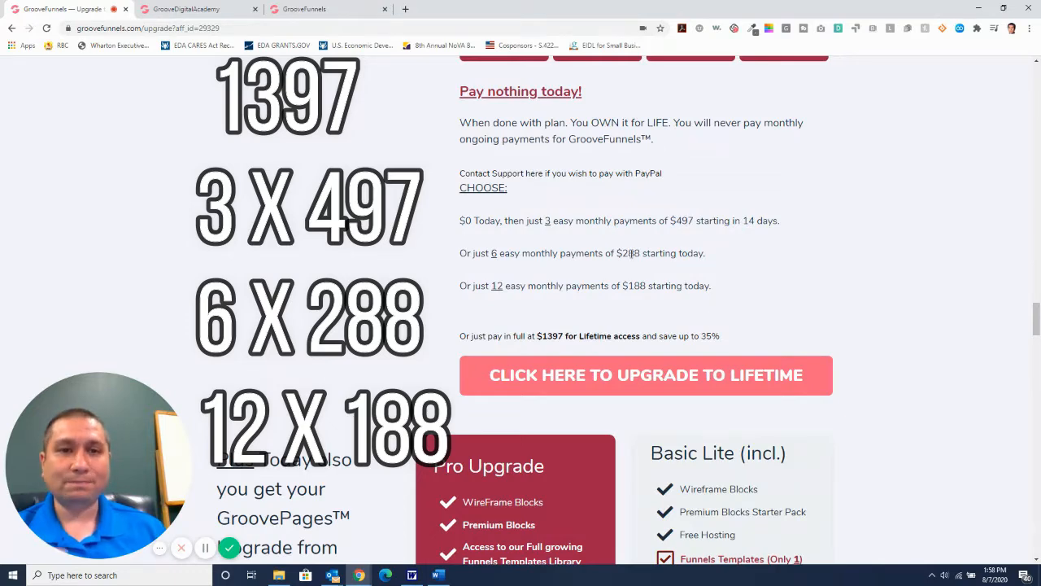
{"action": "scroll", "coordinate": [631, 253], "scroll_direction": "up", "scroll_amount": 1}
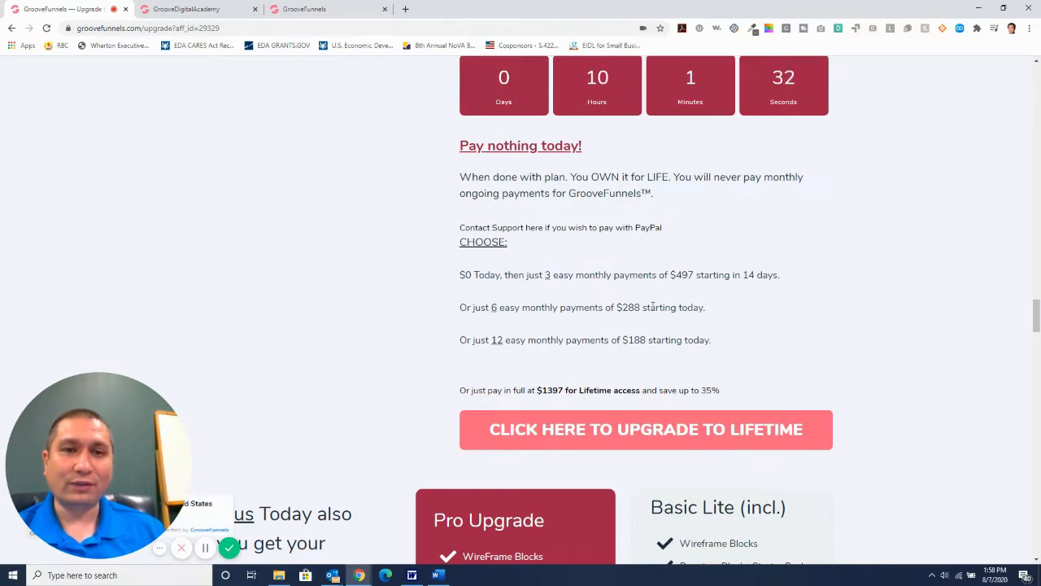
Return to the plan comparison and compare the apps included in Base, Silver and Gold, down to the pricing notes
{"action": "scroll", "coordinate": [652, 307], "scroll_direction": "up", "scroll_amount": 10}
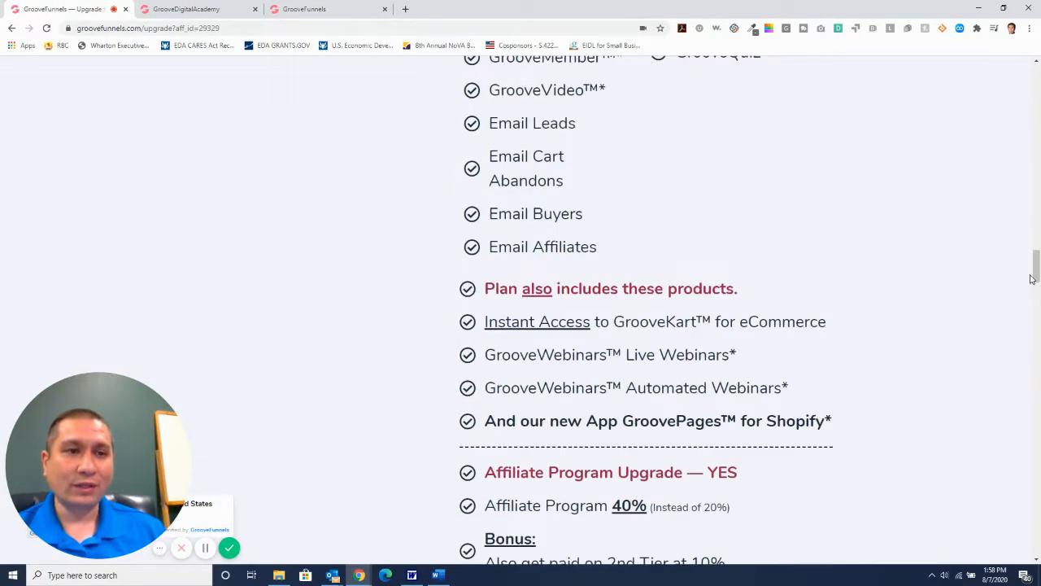
{"action": "left_click_drag", "start_coordinate": [1035, 275], "coordinate": [1037, 142]}
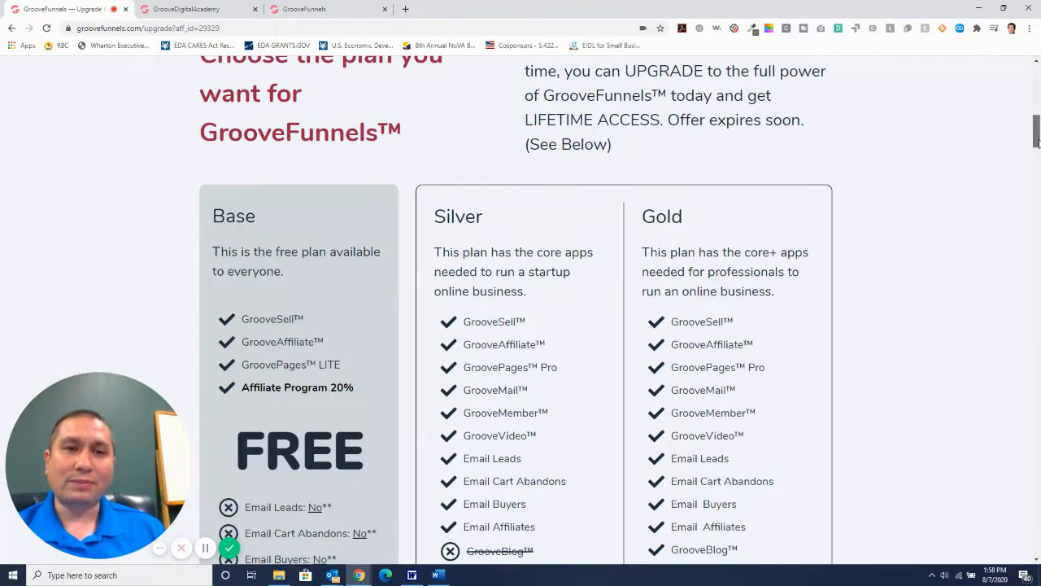
{"action": "left_click_drag", "start_coordinate": [1037, 142], "coordinate": [1038, 145]}
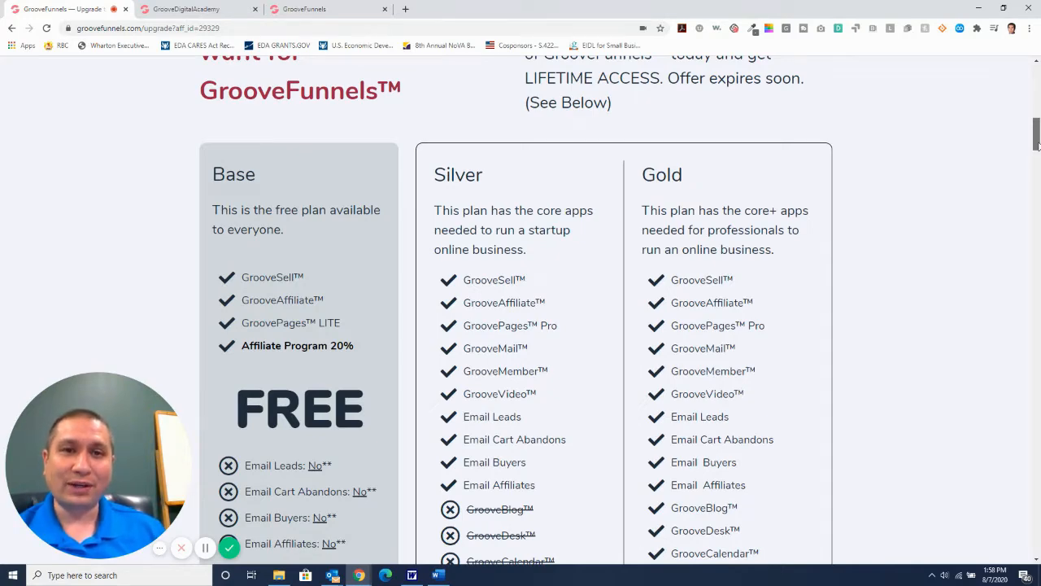
{"action": "scroll", "coordinate": [1038, 145], "scroll_direction": "down", "scroll_amount": 1}
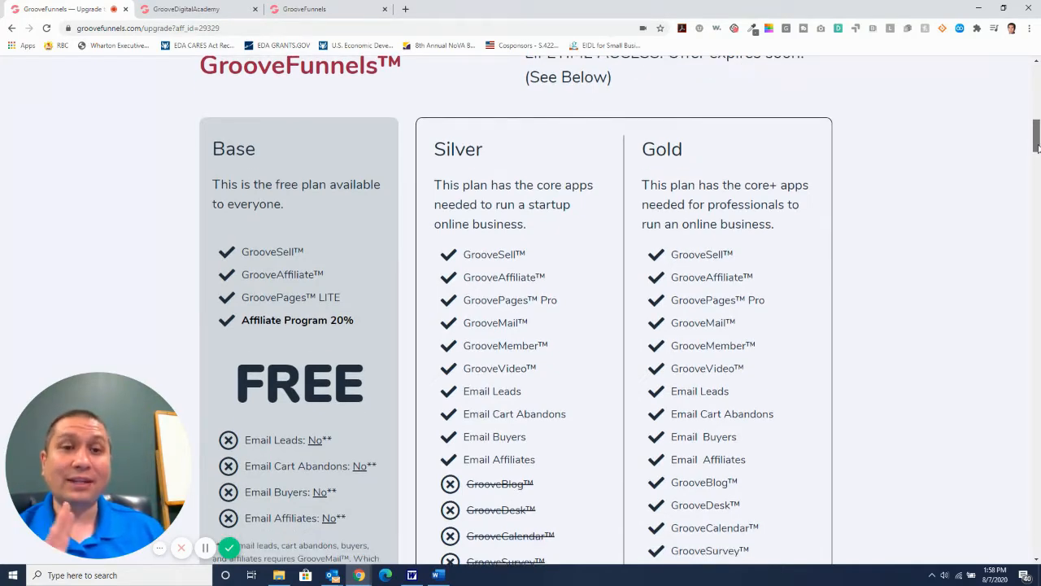
{"action": "scroll", "coordinate": [1038, 144], "scroll_direction": "down", "scroll_amount": 1}
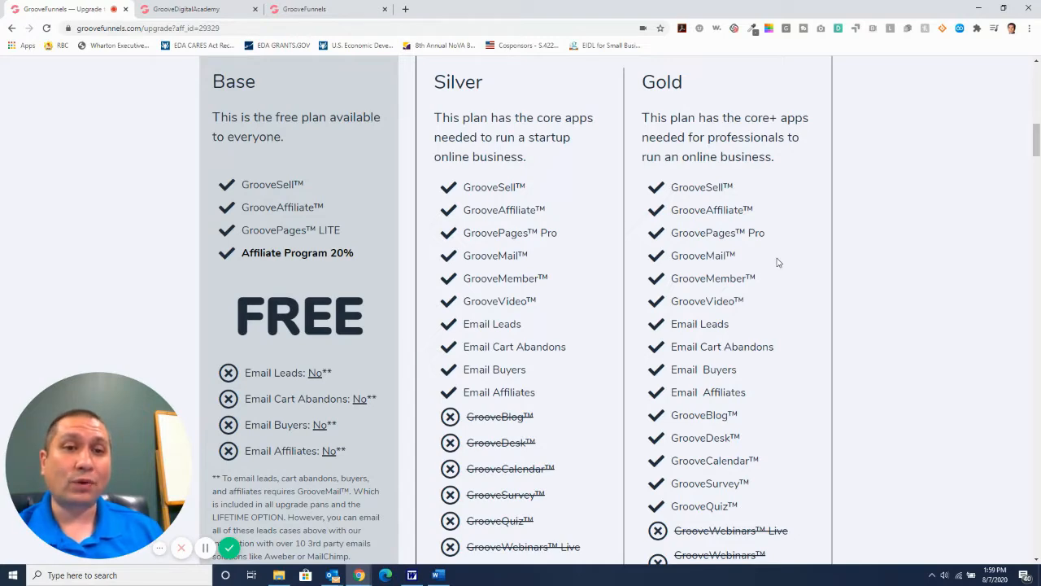
{"action": "scroll", "coordinate": [775, 262], "scroll_direction": "down", "scroll_amount": 1}
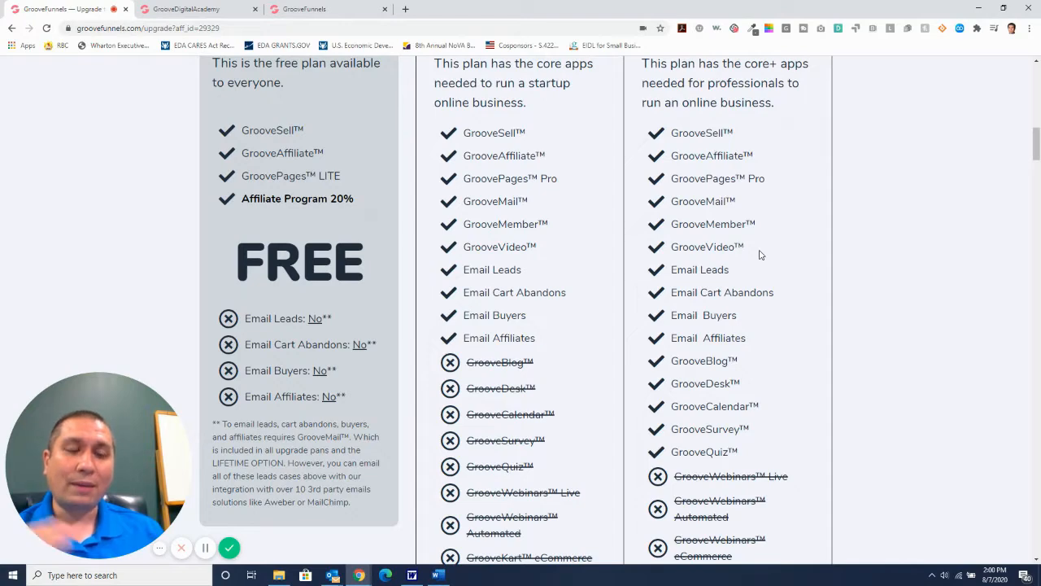
{"action": "scroll", "coordinate": [757, 259], "scroll_direction": "down", "scroll_amount": 1}
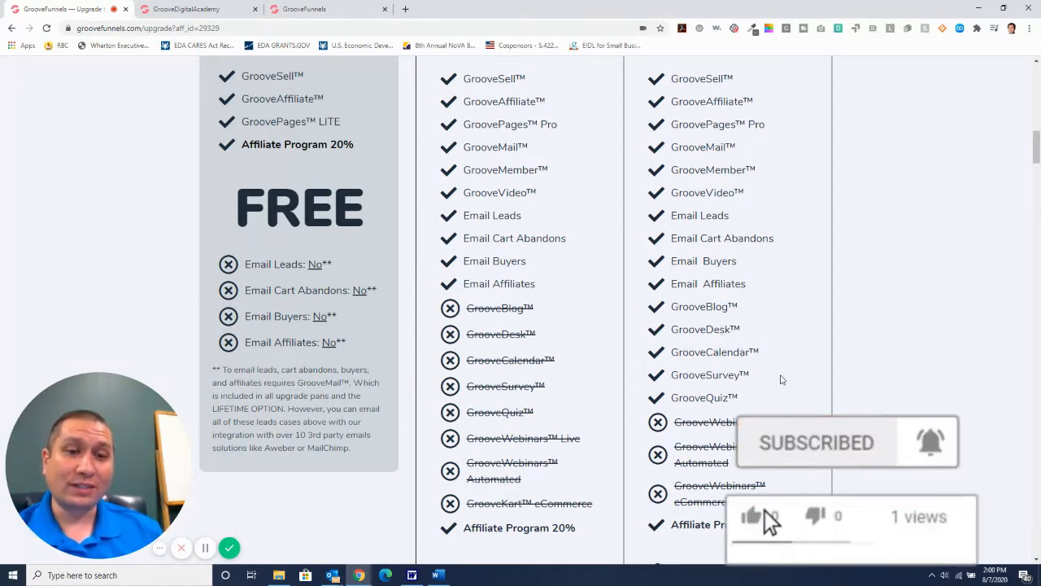
{"action": "scroll", "coordinate": [781, 376], "scroll_direction": "down", "scroll_amount": 2}
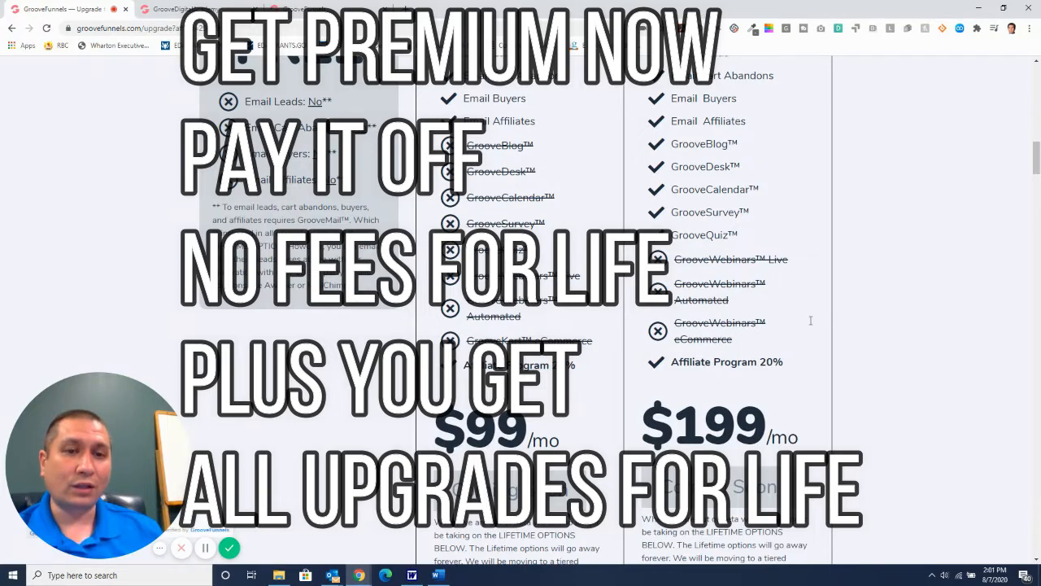
{"action": "scroll", "coordinate": [811, 320], "scroll_direction": "down", "scroll_amount": 4}
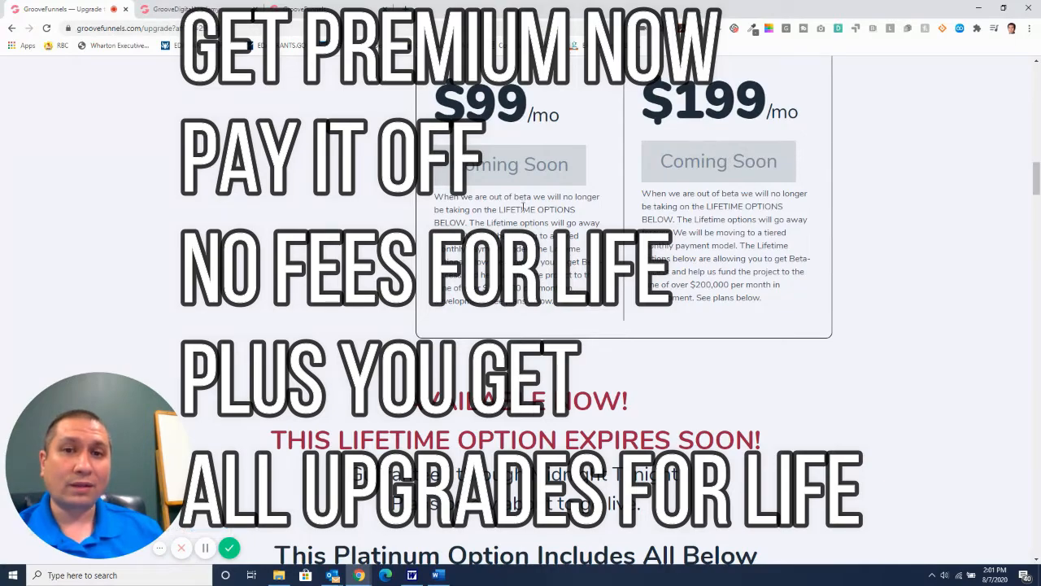
Go through the lifetime option's included products, affiliate program upgrade and installment plans again
{"action": "scroll", "coordinate": [699, 285], "scroll_direction": "down", "scroll_amount": 3}
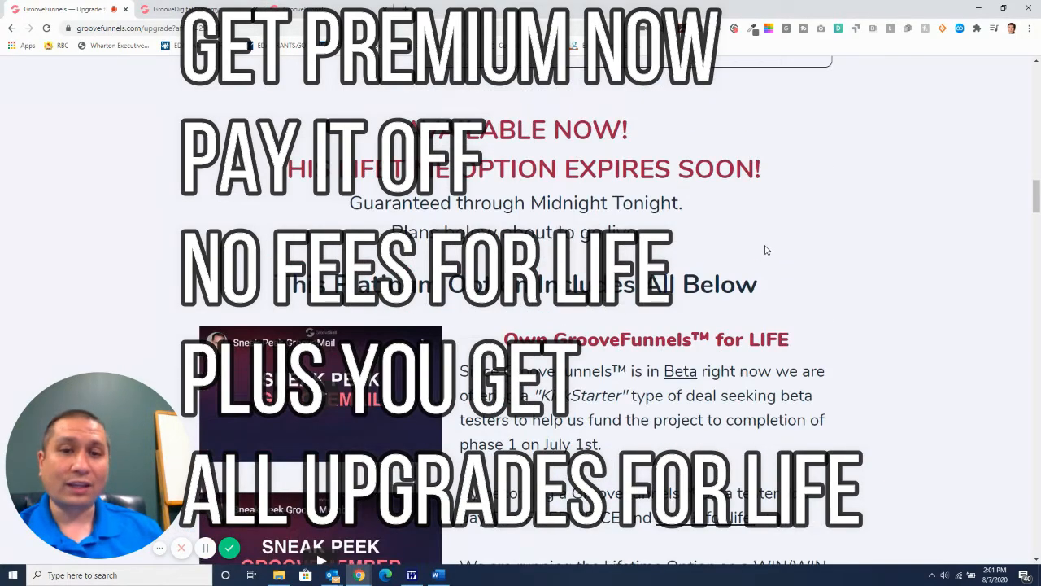
{"action": "scroll", "coordinate": [764, 249], "scroll_direction": "down", "scroll_amount": 6}
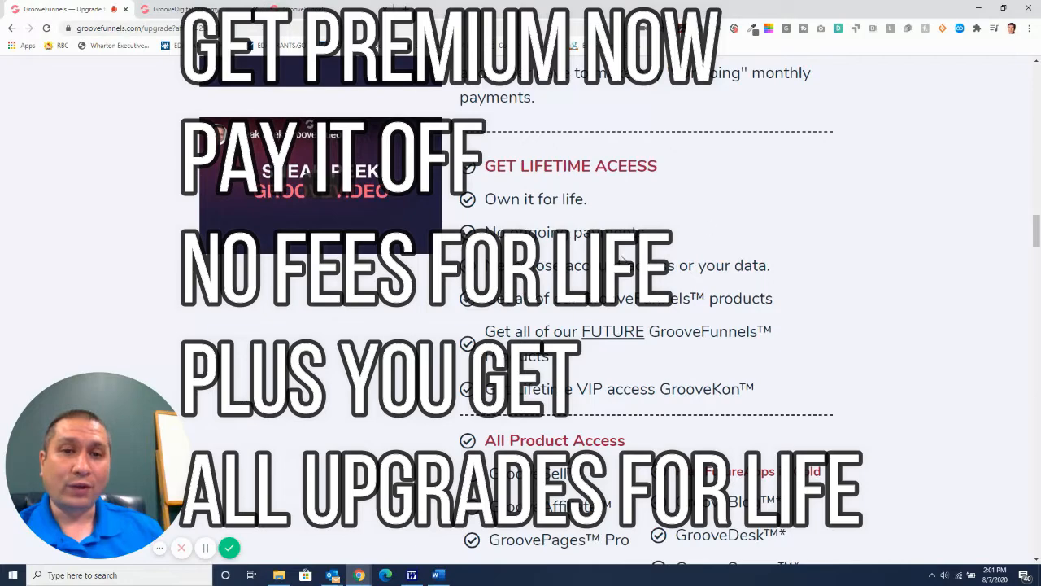
{"action": "scroll", "coordinate": [631, 284], "scroll_direction": "down", "scroll_amount": 2}
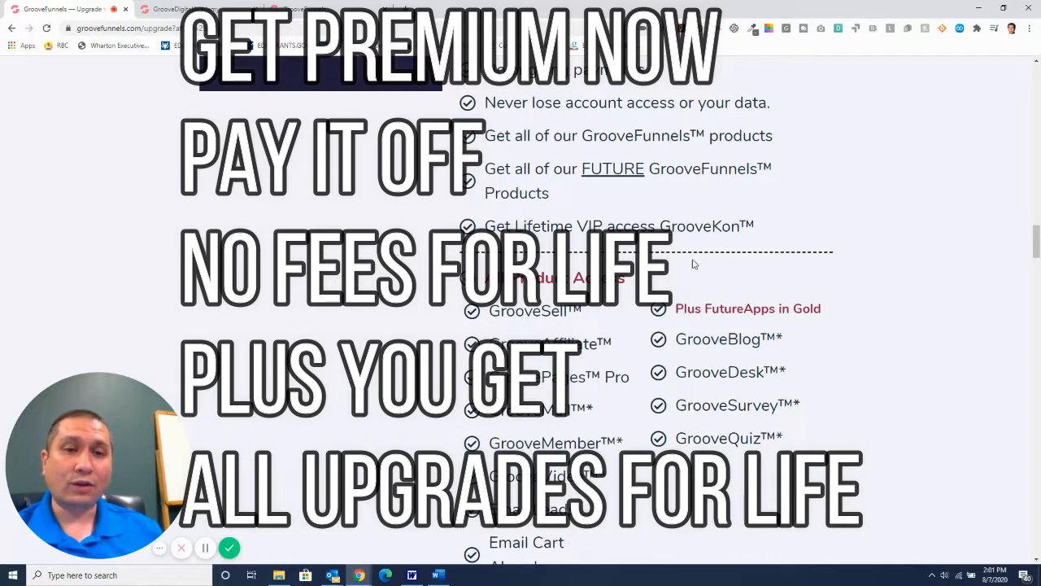
{"action": "scroll", "coordinate": [693, 264], "scroll_direction": "down", "scroll_amount": 5}
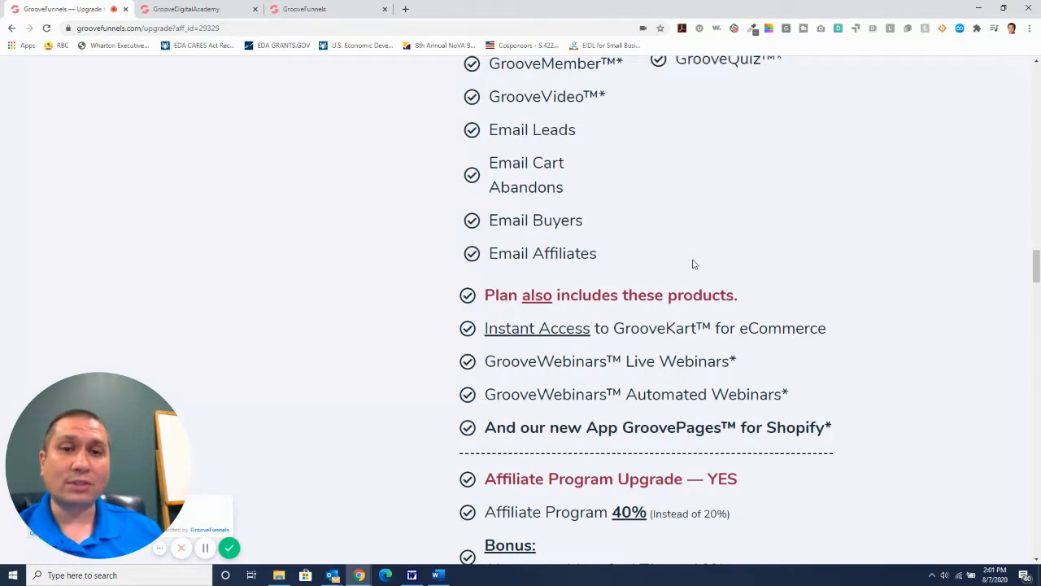
{"action": "scroll", "coordinate": [693, 263], "scroll_direction": "down", "scroll_amount": 3}
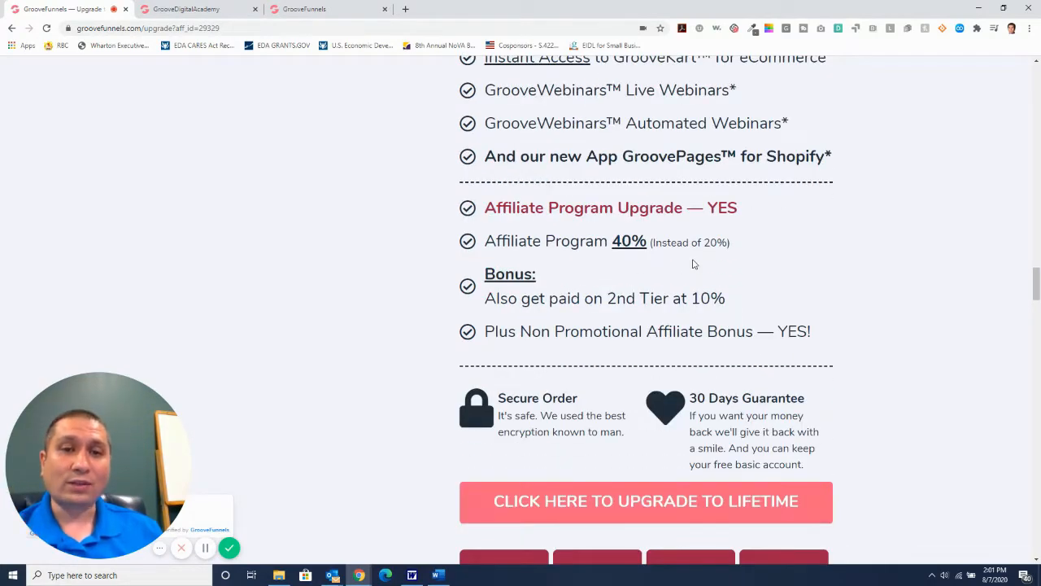
{"action": "scroll", "coordinate": [694, 264], "scroll_direction": "down", "scroll_amount": 5}
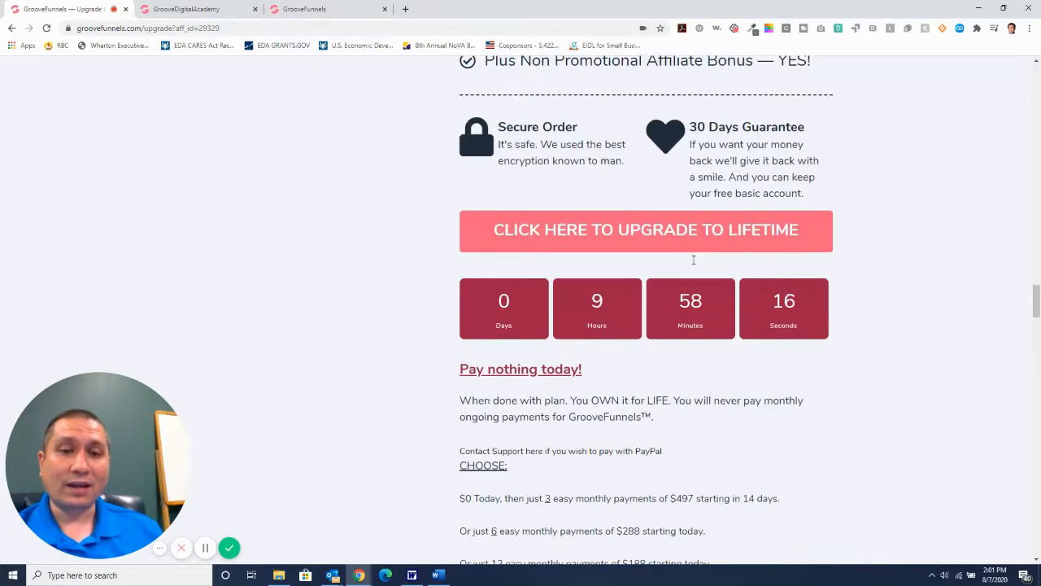
{"action": "scroll", "coordinate": [693, 260], "scroll_direction": "down", "scroll_amount": 1}
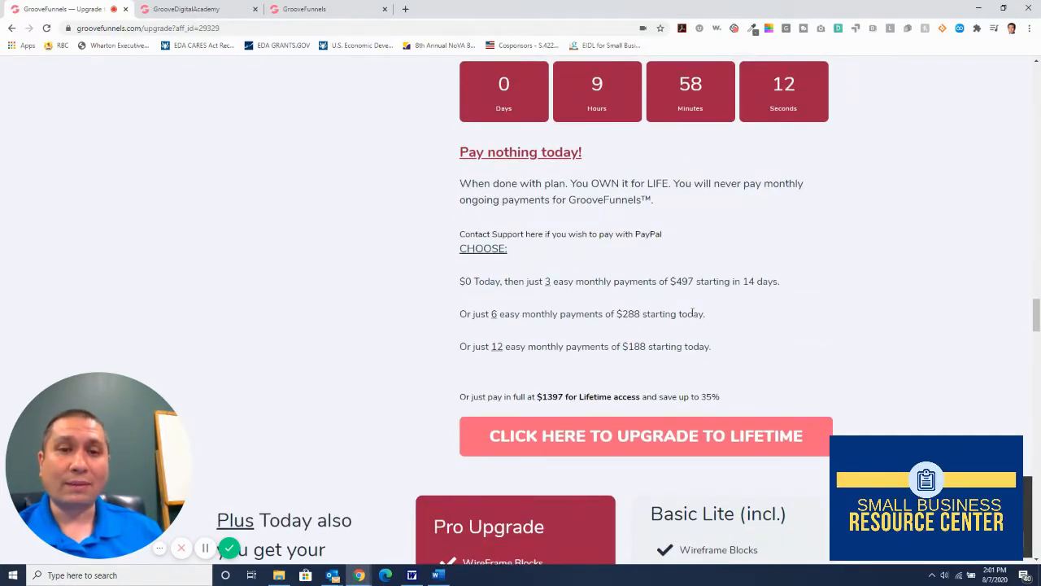
Compare the GroovePages Pro Upgrade with Basic Lite and look over the GrooveFunnels development timeline
{"action": "scroll", "coordinate": [692, 313], "scroll_direction": "down", "scroll_amount": 6}
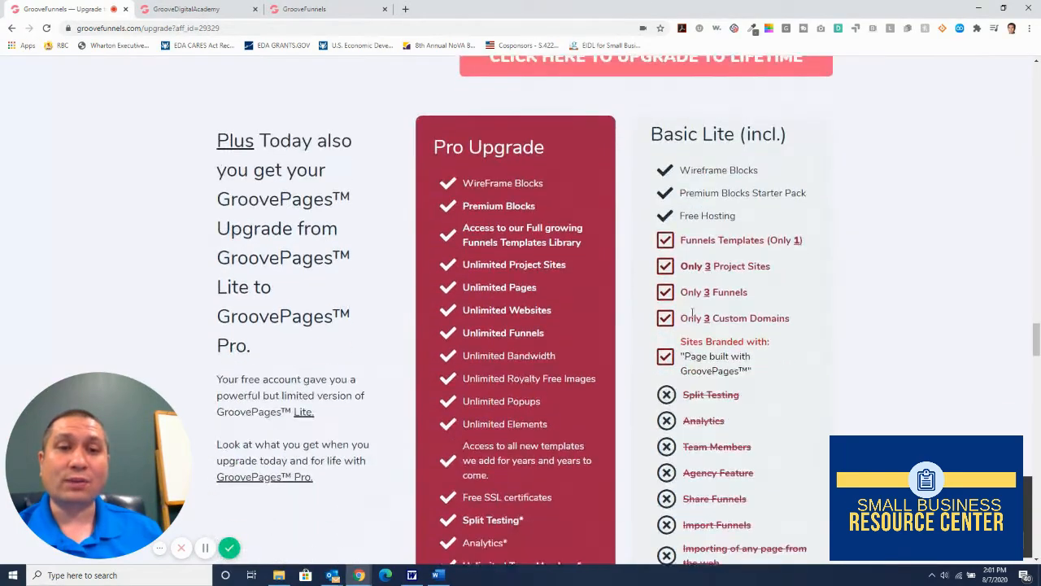
{"action": "scroll", "coordinate": [692, 313], "scroll_direction": "down", "scroll_amount": 3}
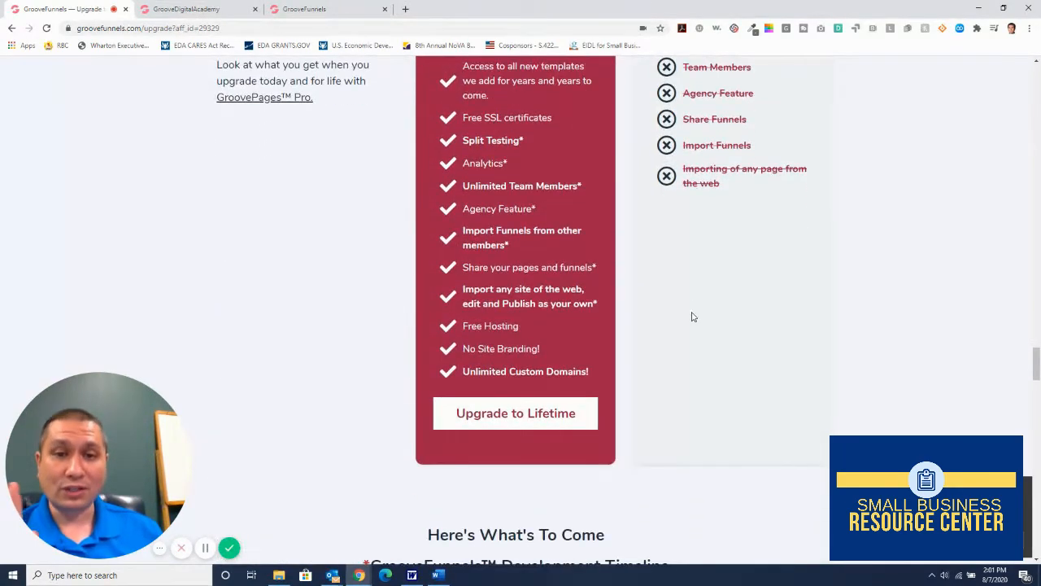
{"action": "scroll", "coordinate": [692, 317], "scroll_direction": "up", "scroll_amount": 5}
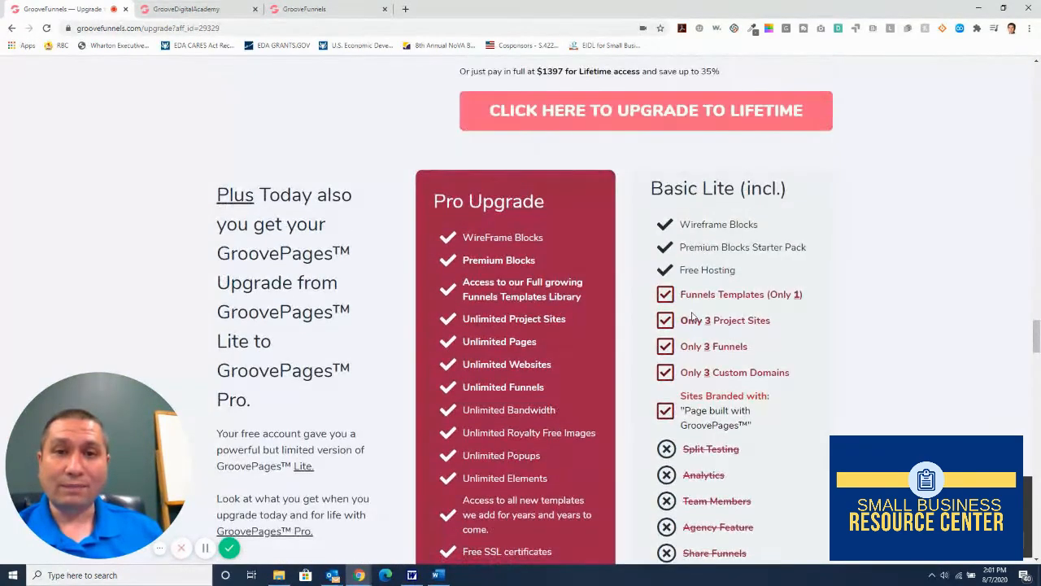
{"action": "scroll", "coordinate": [691, 313], "scroll_direction": "down", "scroll_amount": 2}
{"action": "scroll", "coordinate": [692, 314], "scroll_direction": "down", "scroll_amount": 6}
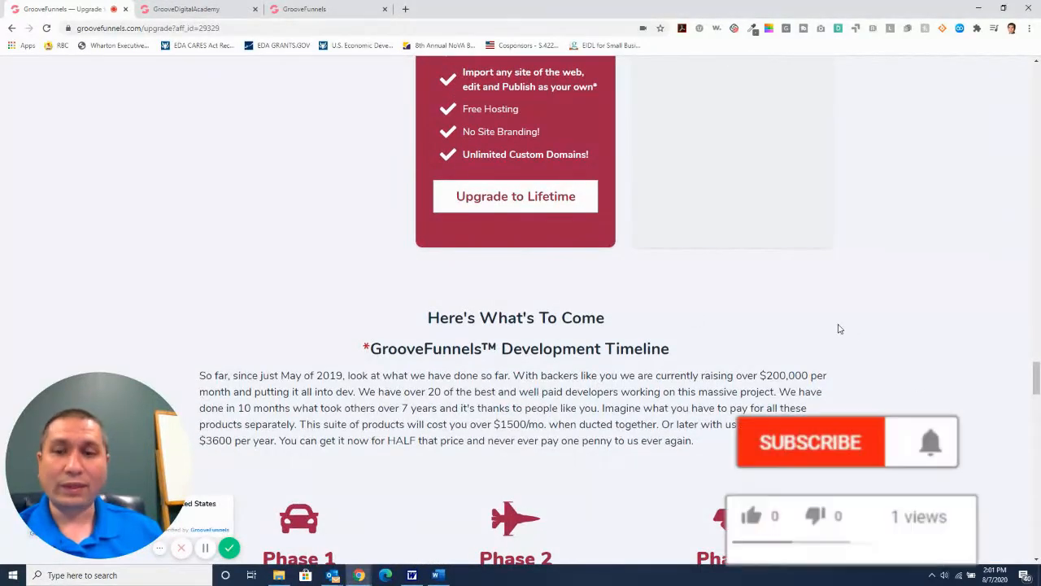
{"action": "scroll", "coordinate": [826, 327], "scroll_direction": "down", "scroll_amount": 2}
{"action": "scroll", "coordinate": [825, 326], "scroll_direction": "up", "scroll_amount": 10}
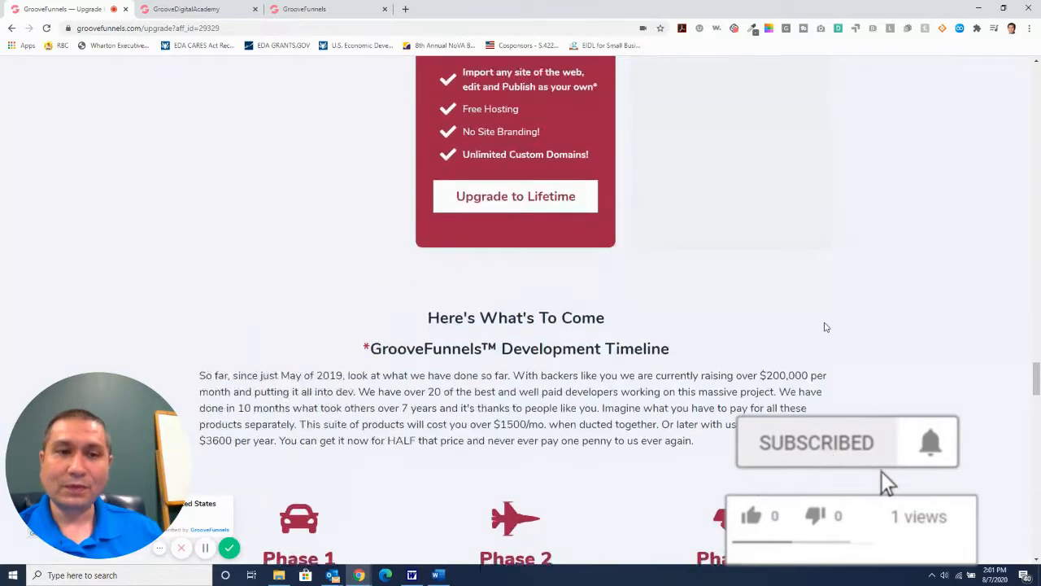
{"action": "scroll", "coordinate": [361, 163], "scroll_direction": "up", "scroll_amount": 20}
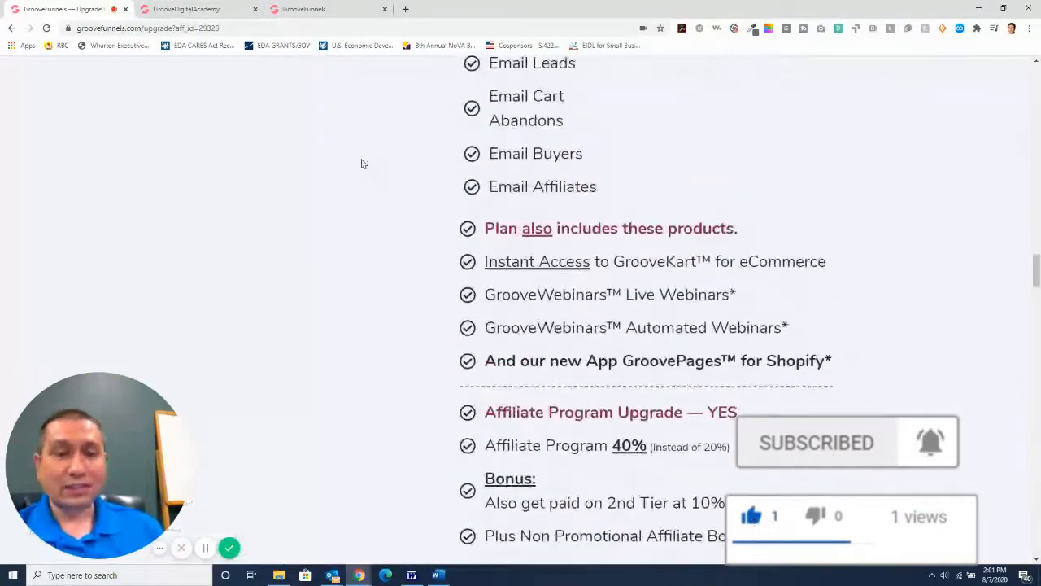
Look back over the free, Silver and Gold plans and return to the beginning of the upgrade page
{"action": "scroll", "coordinate": [360, 161], "scroll_direction": "up", "scroll_amount": 15}
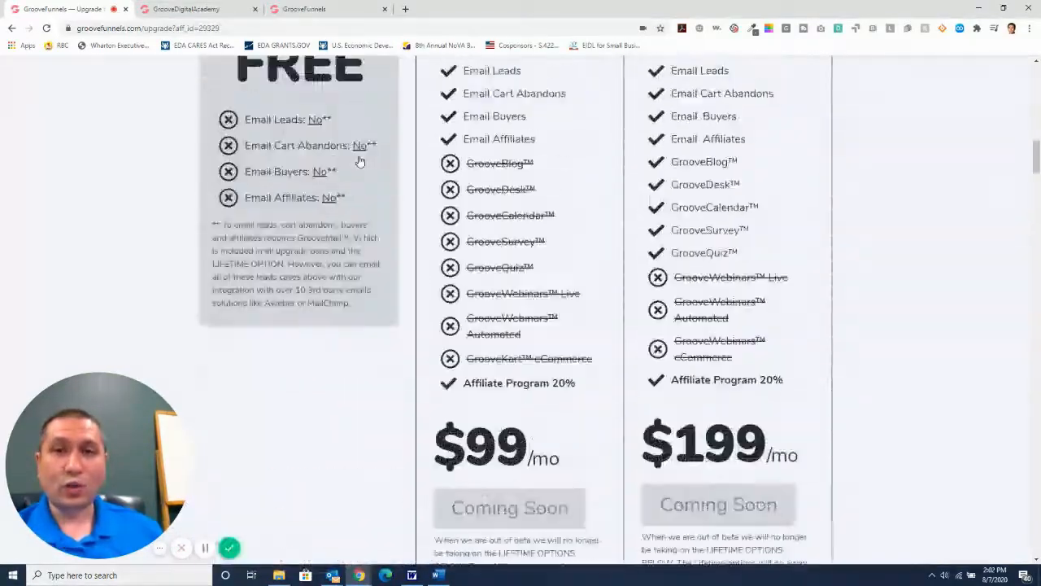
{"action": "scroll", "coordinate": [360, 161], "scroll_direction": "up", "scroll_amount": 1}
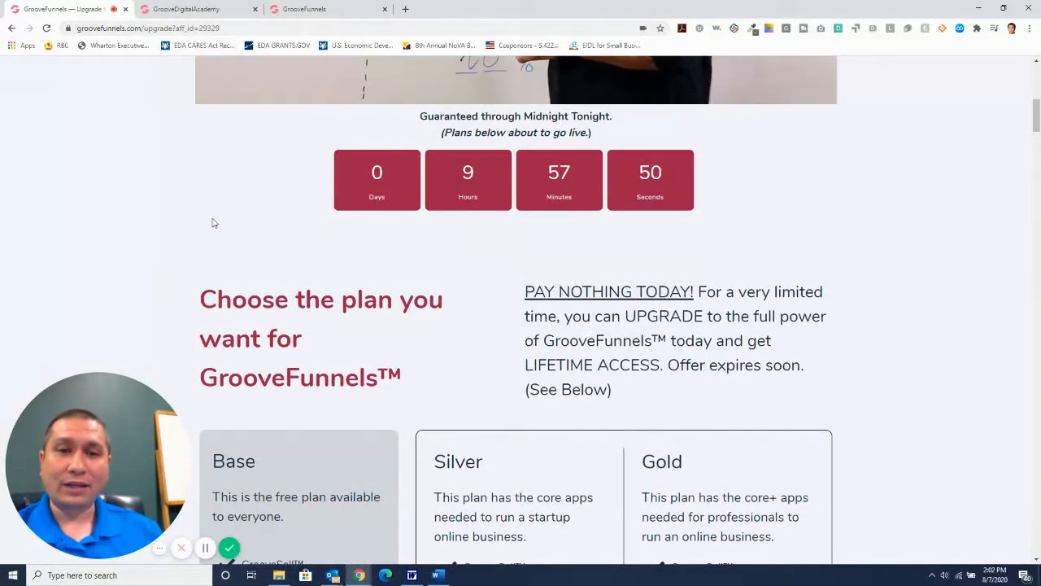
{"action": "scroll", "coordinate": [211, 223], "scroll_direction": "up", "scroll_amount": 6}
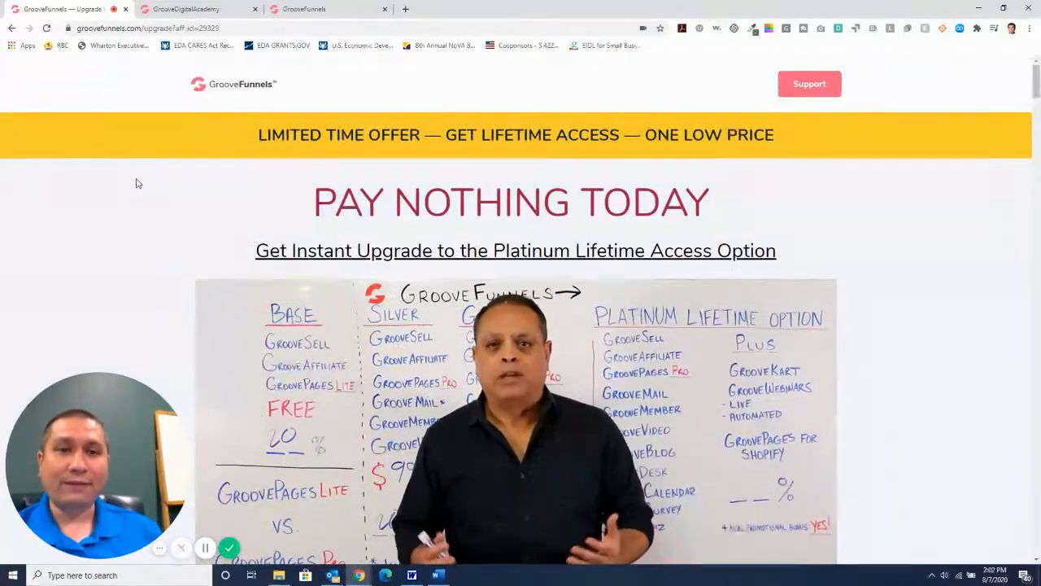
Switch to the GrooveDigitalAcademy library and look through the available training courses
{"action": "left_click", "coordinate": [183, 11]}
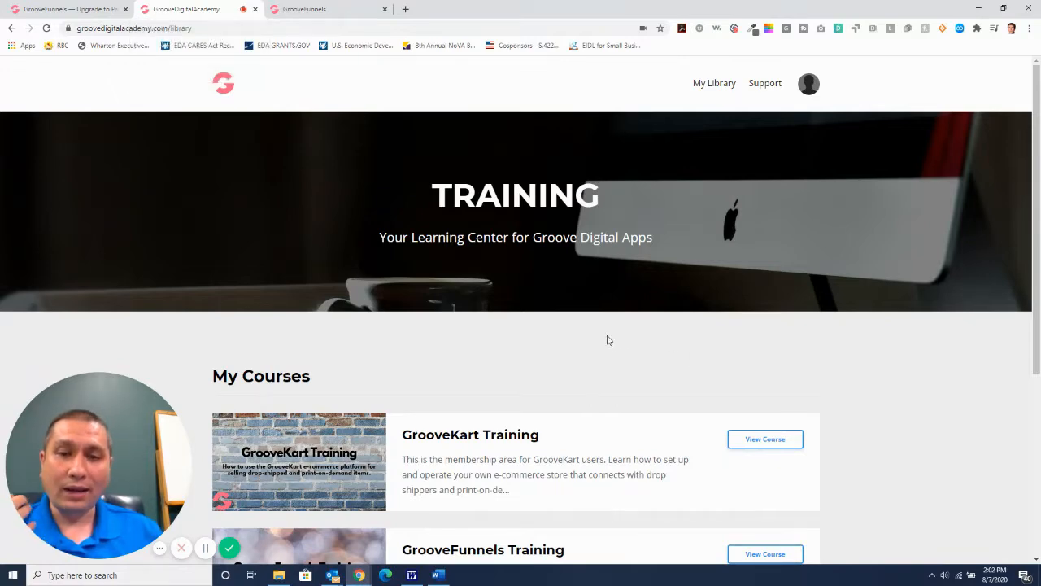
{"action": "scroll", "coordinate": [522, 358], "scroll_direction": "down", "scroll_amount": 4}
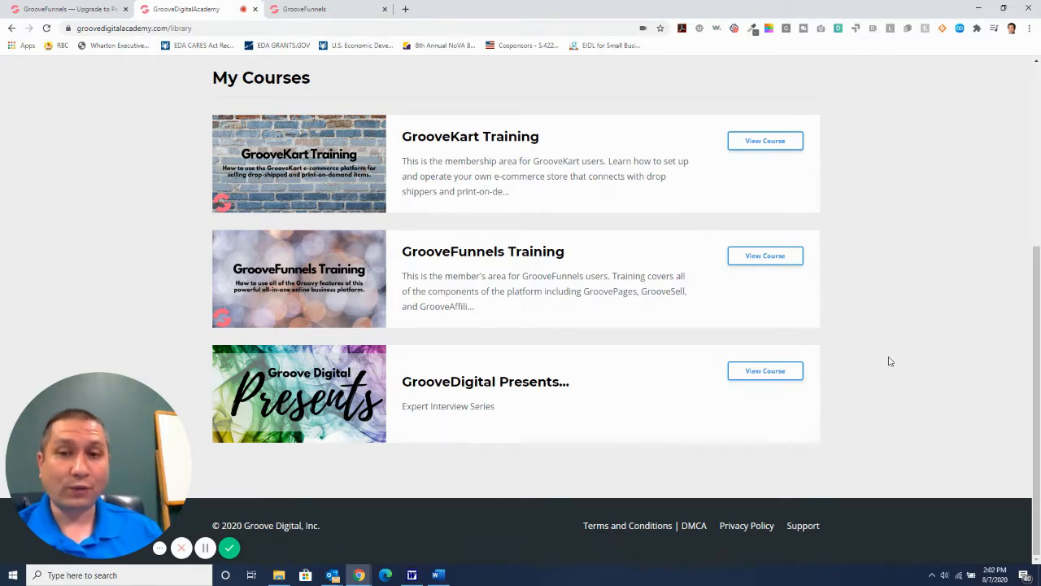
{"action": "scroll", "coordinate": [890, 361], "scroll_direction": "up", "scroll_amount": 4}
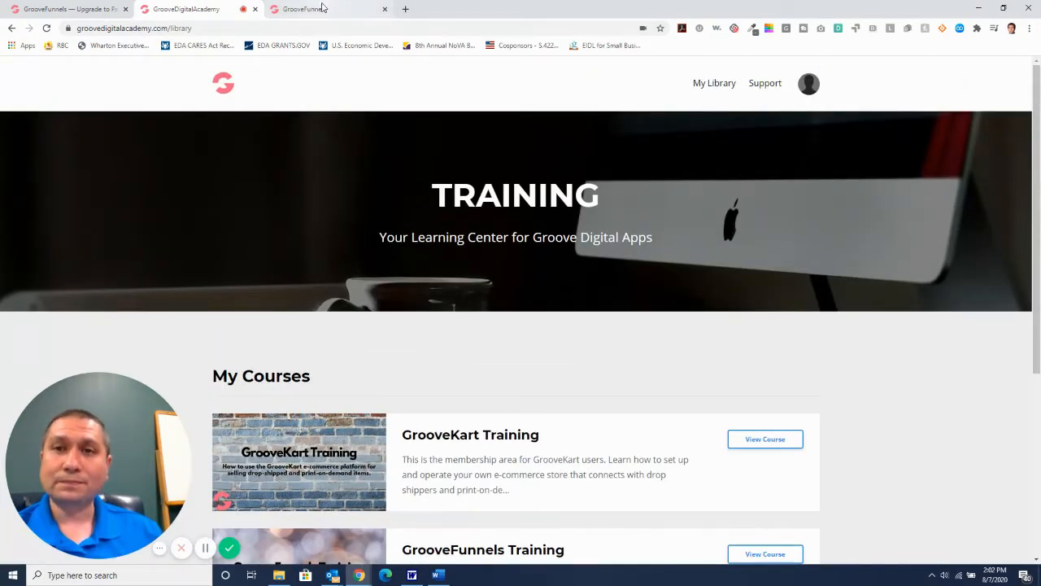
Switch to the GrooveFunnels dashboard and look over its list of apps, services and support links
{"action": "left_click", "coordinate": [322, 8]}
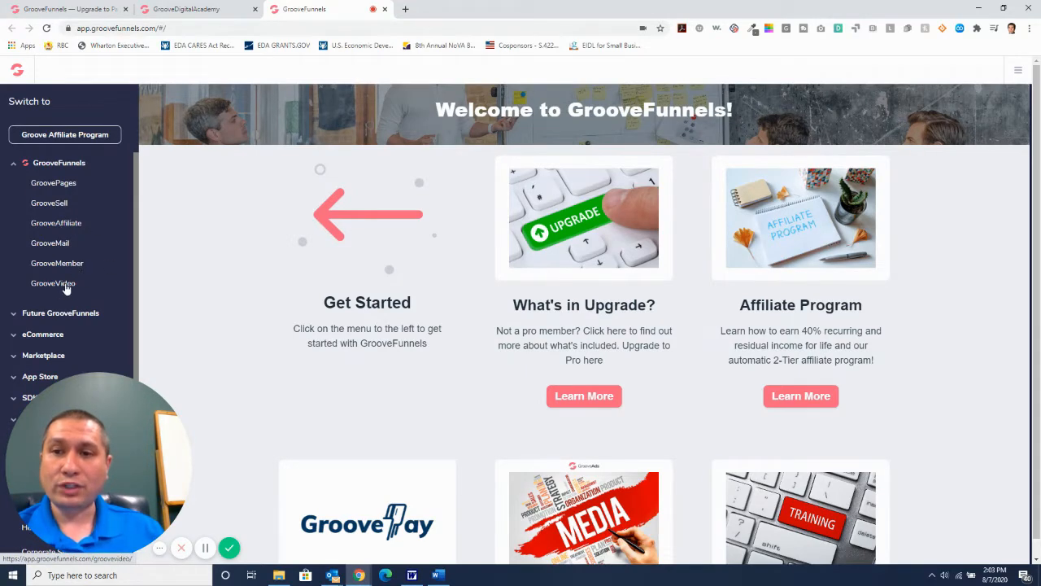
{"action": "scroll", "coordinate": [162, 255], "scroll_direction": "down", "scroll_amount": 2}
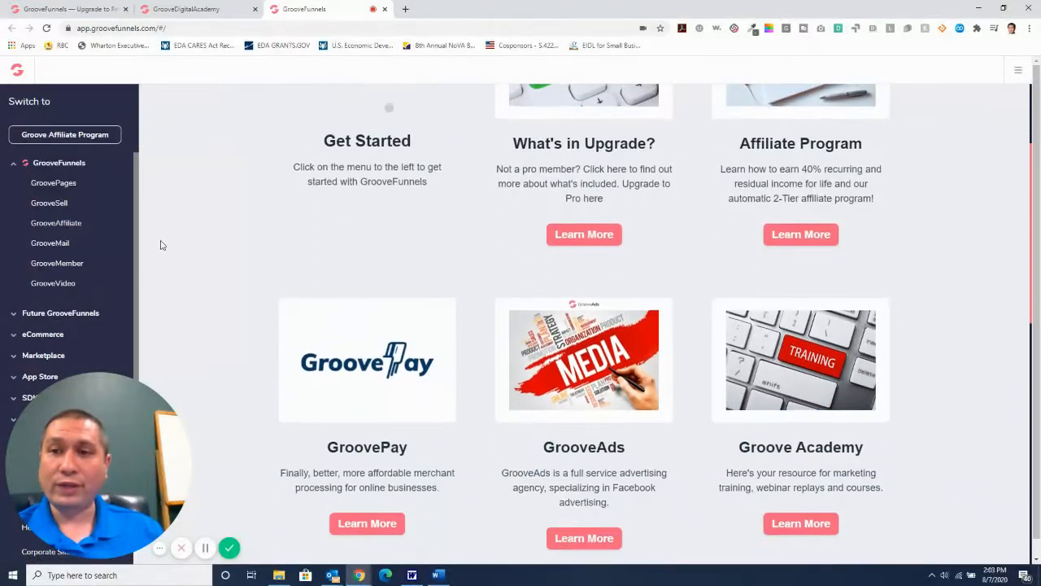
{"action": "scroll", "coordinate": [114, 258], "scroll_direction": "down", "scroll_amount": 1}
{"action": "left_click_drag", "start_coordinate": [89, 454], "coordinate": [232, 461]}
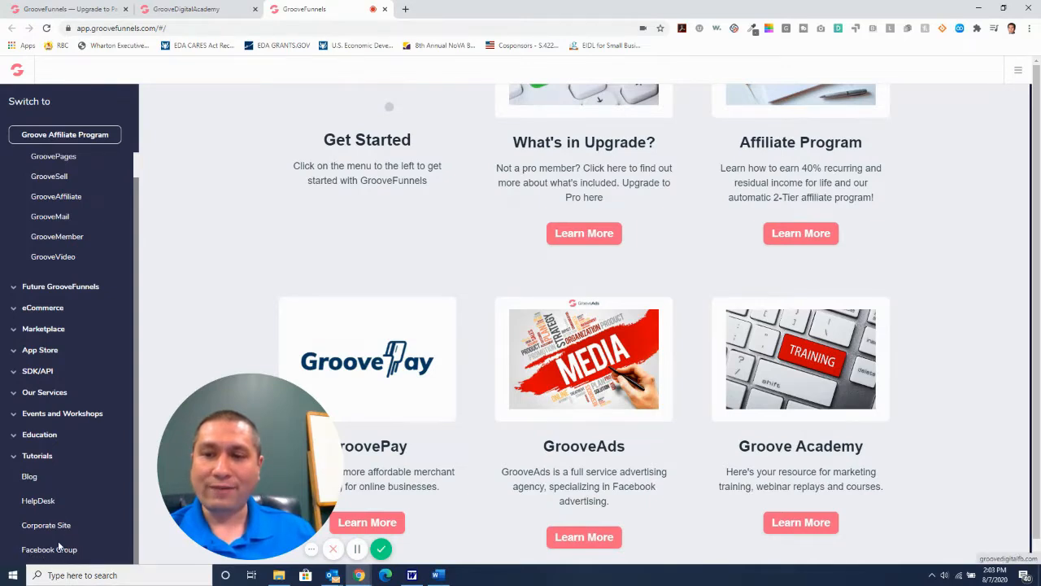
{"action": "left_click_drag", "start_coordinate": [255, 458], "coordinate": [114, 440]}
{"action": "scroll", "coordinate": [299, 318], "scroll_direction": "up", "scroll_amount": 2}
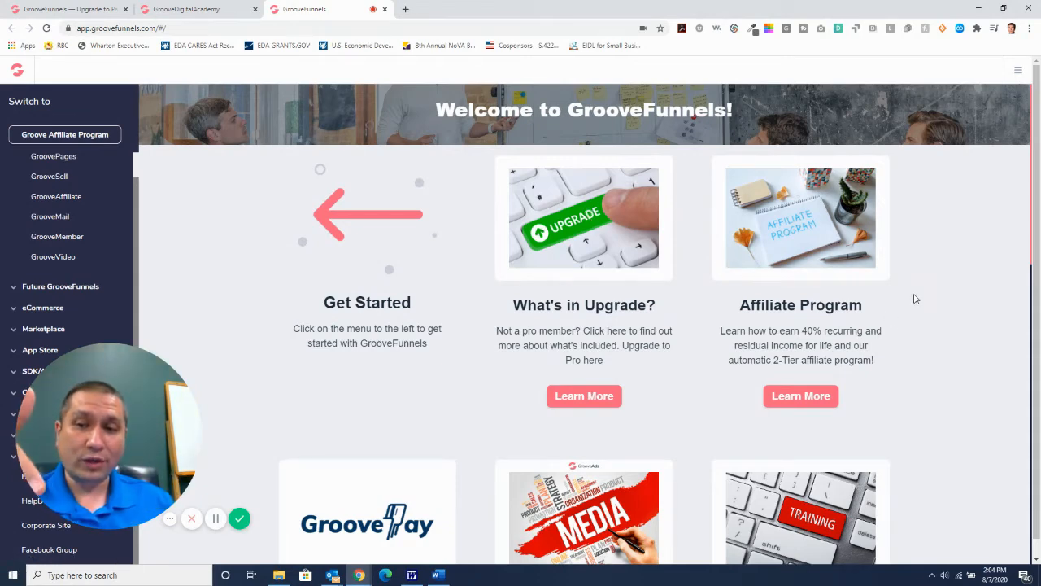
Review the dashboard's resource cards, from the upgrade and affiliate program to support, and the beta feedback links
{"action": "scroll", "coordinate": [914, 299], "scroll_direction": "down", "scroll_amount": 2}
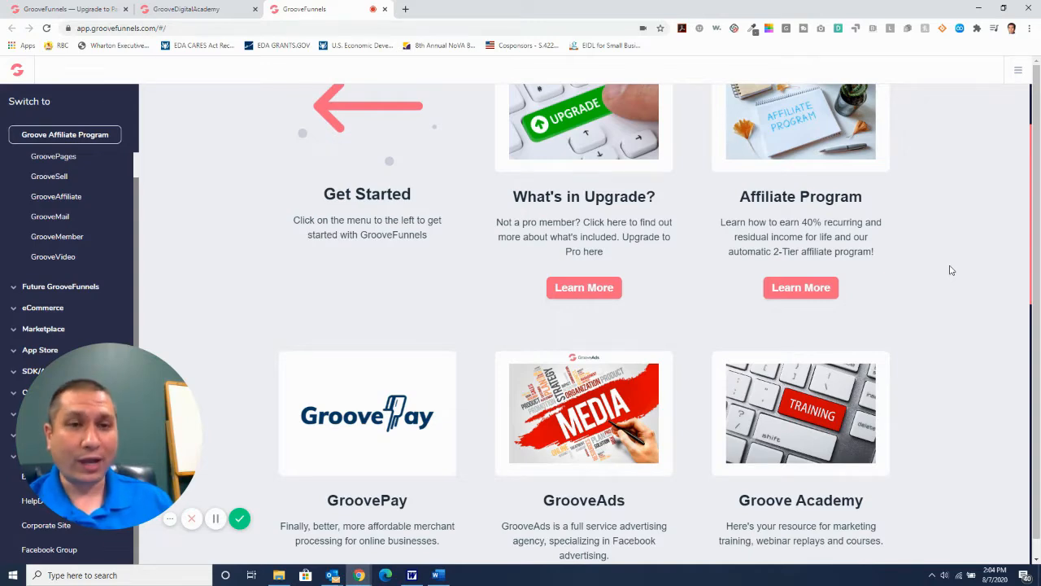
{"action": "scroll", "coordinate": [944, 269], "scroll_direction": "down", "scroll_amount": 3}
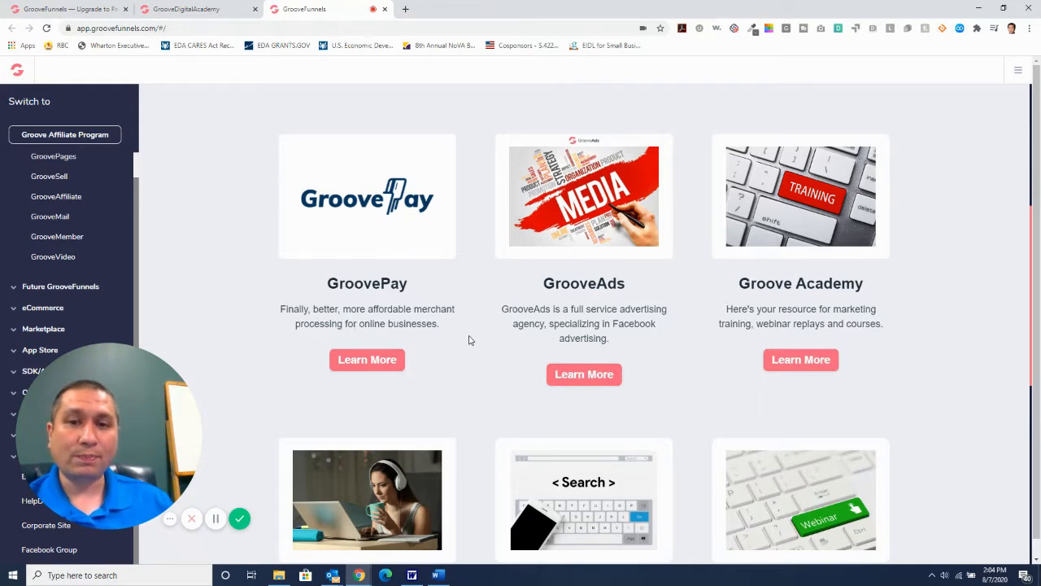
{"action": "scroll", "coordinate": [468, 340], "scroll_direction": "down", "scroll_amount": 3}
{"action": "scroll", "coordinate": [469, 340], "scroll_direction": "down", "scroll_amount": 2}
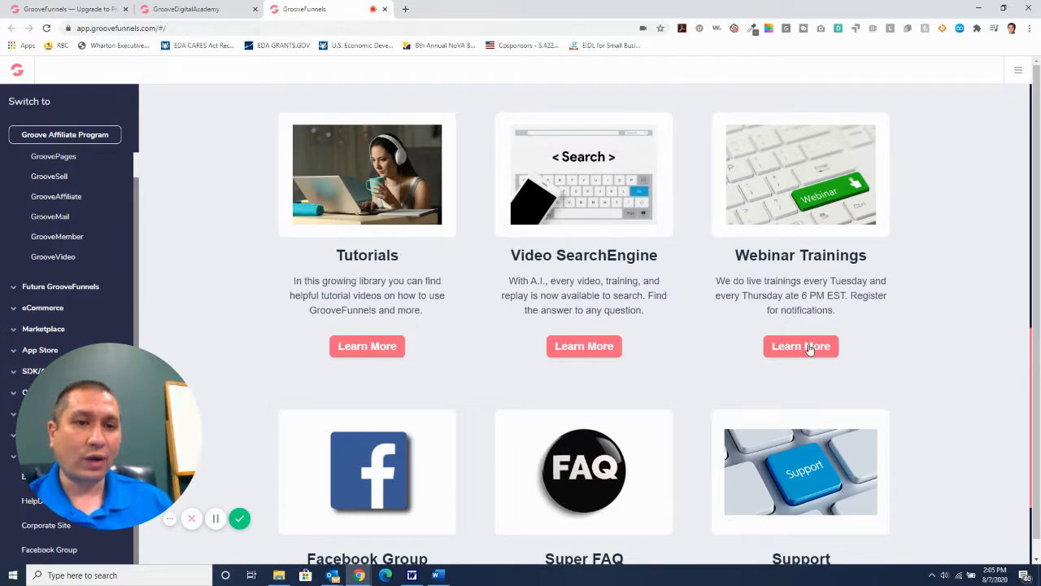
{"action": "scroll", "coordinate": [720, 285], "scroll_direction": "down", "scroll_amount": 2}
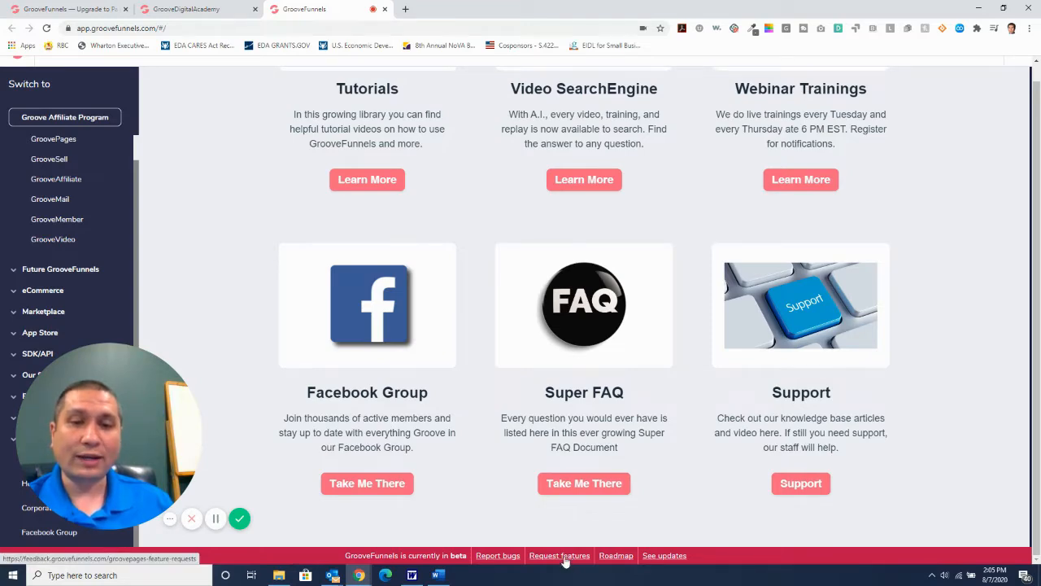
{"action": "scroll", "coordinate": [664, 387], "scroll_direction": "up", "scroll_amount": 10}
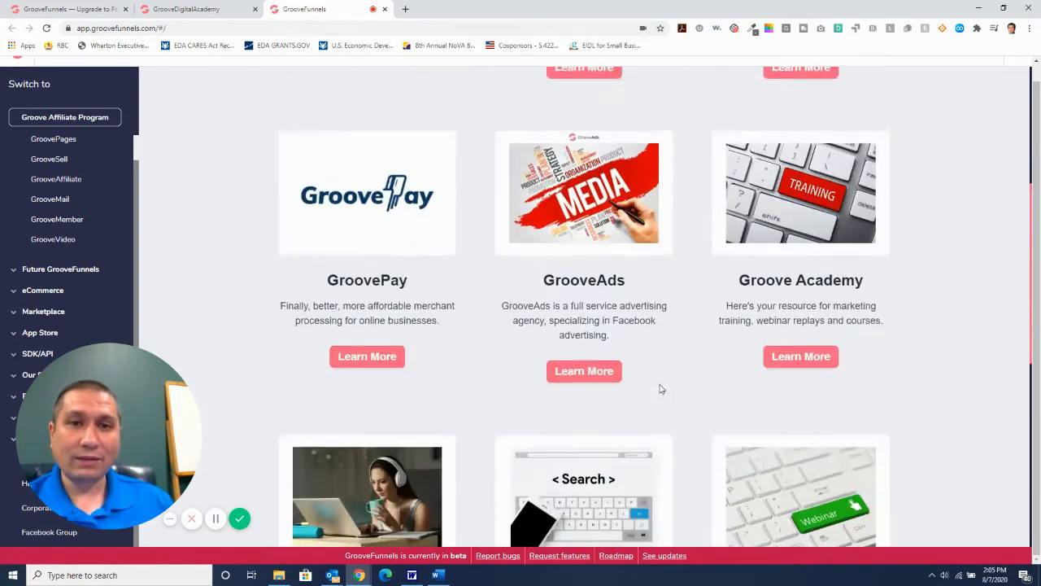
{"action": "scroll", "coordinate": [668, 376], "scroll_direction": "up", "scroll_amount": 1}
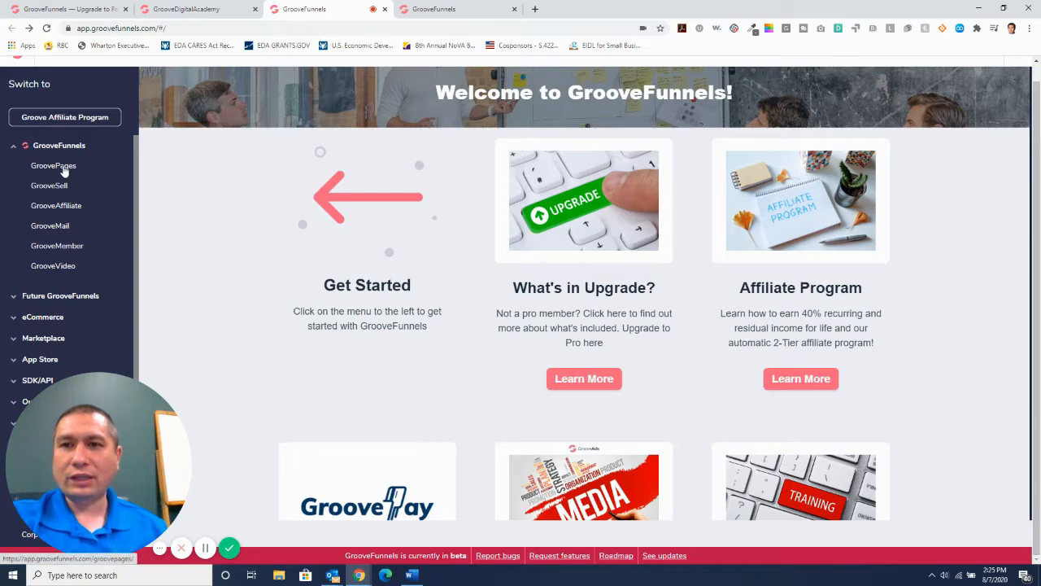
Go to GroovePages, start creating a new site and expand the list of page templates
{"action": "left_click", "coordinate": [456, 11]}
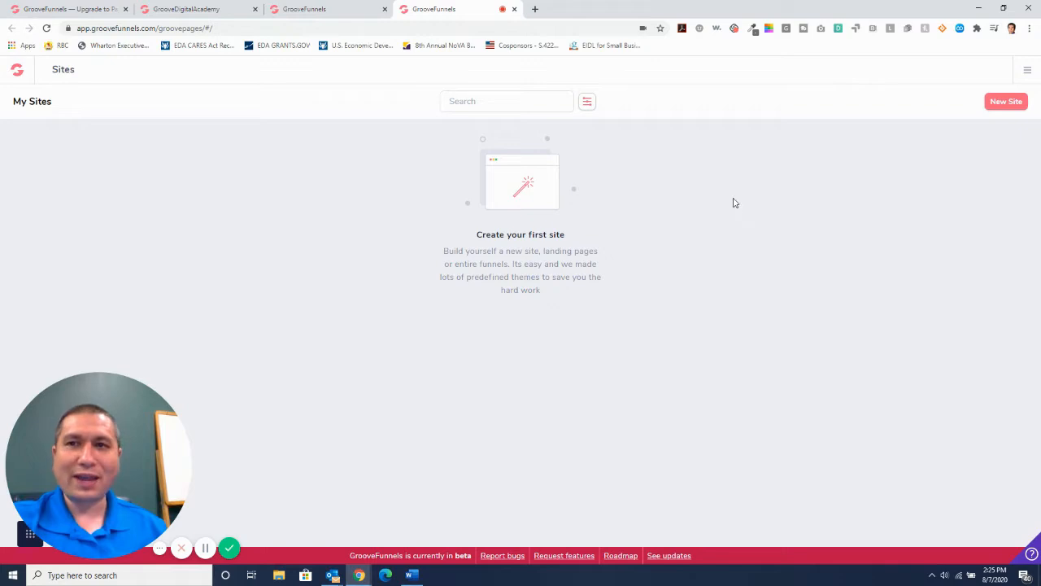
{"action": "left_click", "coordinate": [1004, 104]}
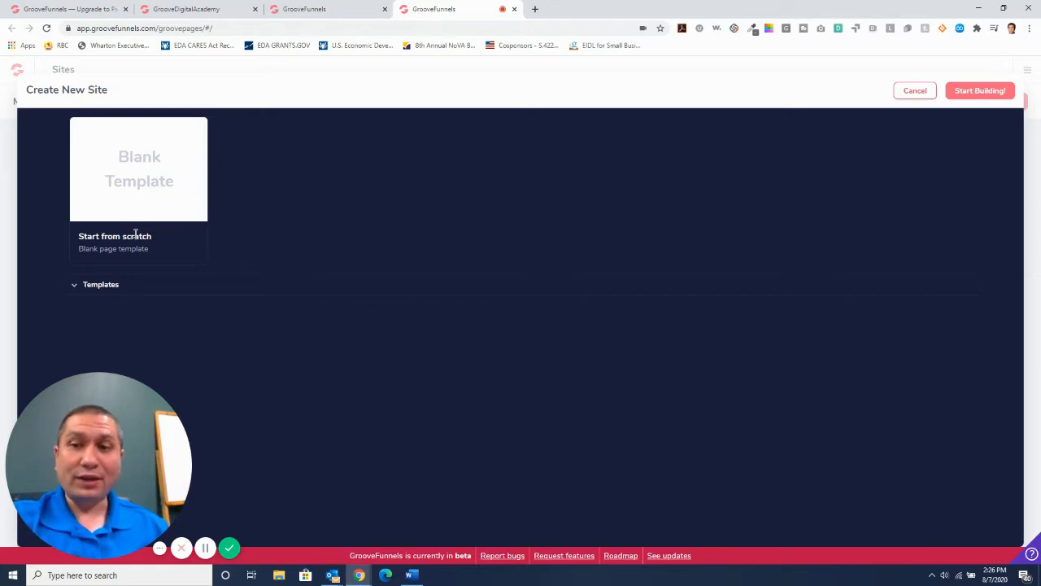
{"action": "left_click", "coordinate": [76, 293]}
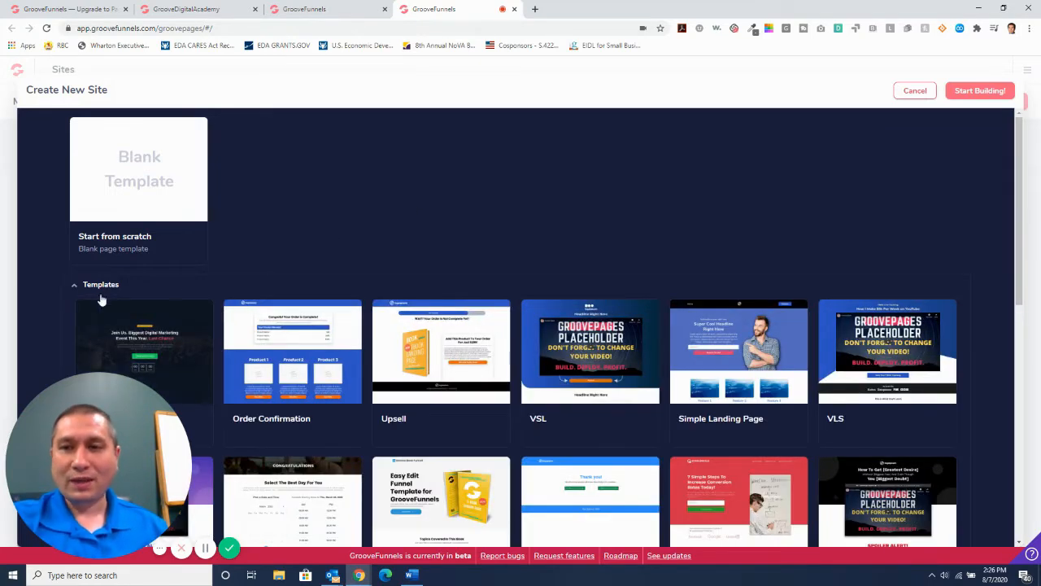
Browse the site templates from Webinar Registration 1 through to Massage Center to see what designs are offered
{"action": "scroll", "coordinate": [699, 163], "scroll_direction": "down", "scroll_amount": 1}
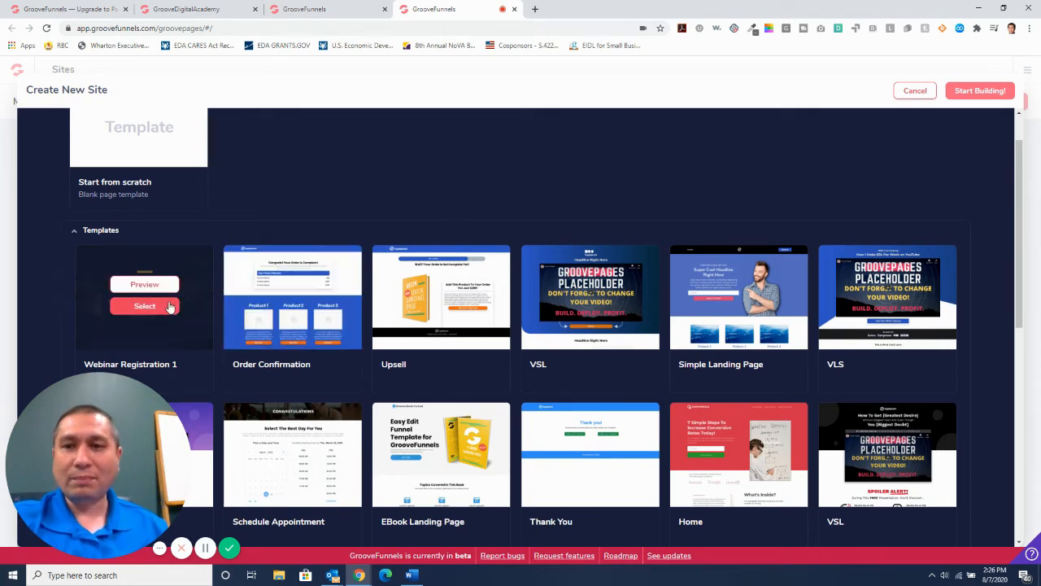
{"action": "mouse_move", "coordinate": [880, 314]}
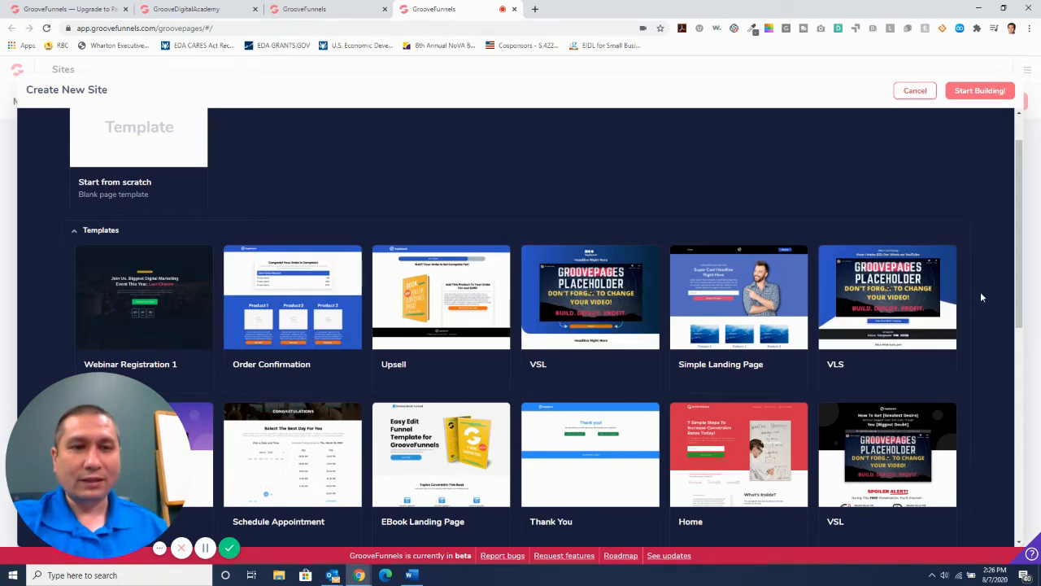
{"action": "scroll", "coordinate": [992, 292], "scroll_direction": "down", "scroll_amount": 2}
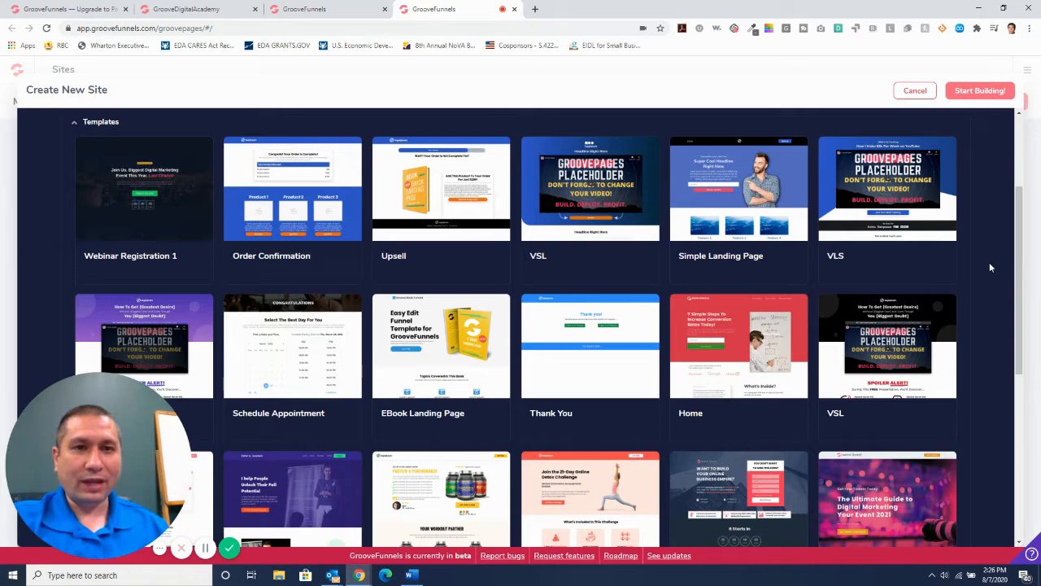
{"action": "scroll", "coordinate": [991, 267], "scroll_direction": "down", "scroll_amount": 1}
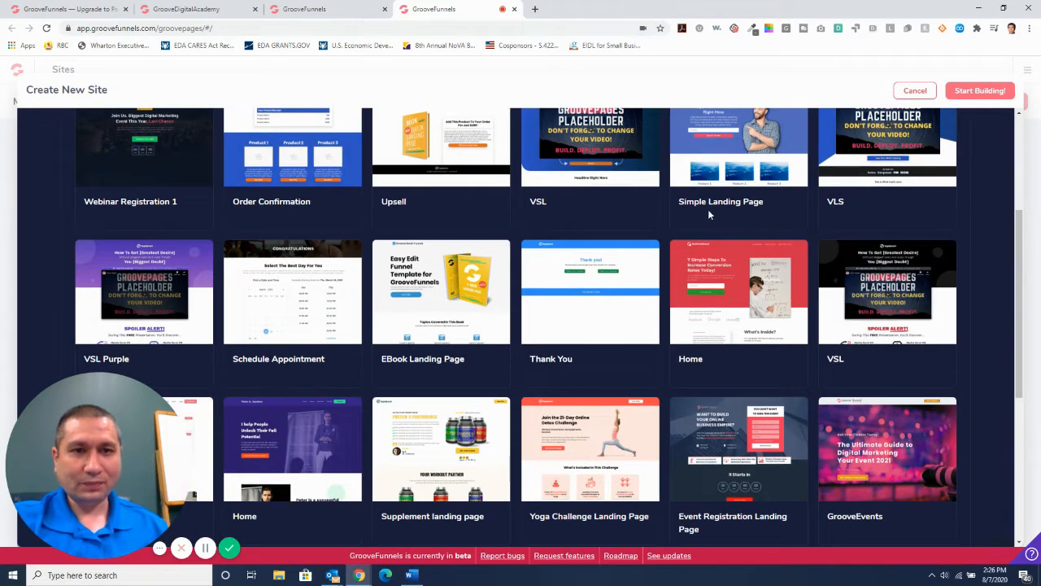
{"action": "scroll", "coordinate": [989, 318], "scroll_direction": "down", "scroll_amount": 2}
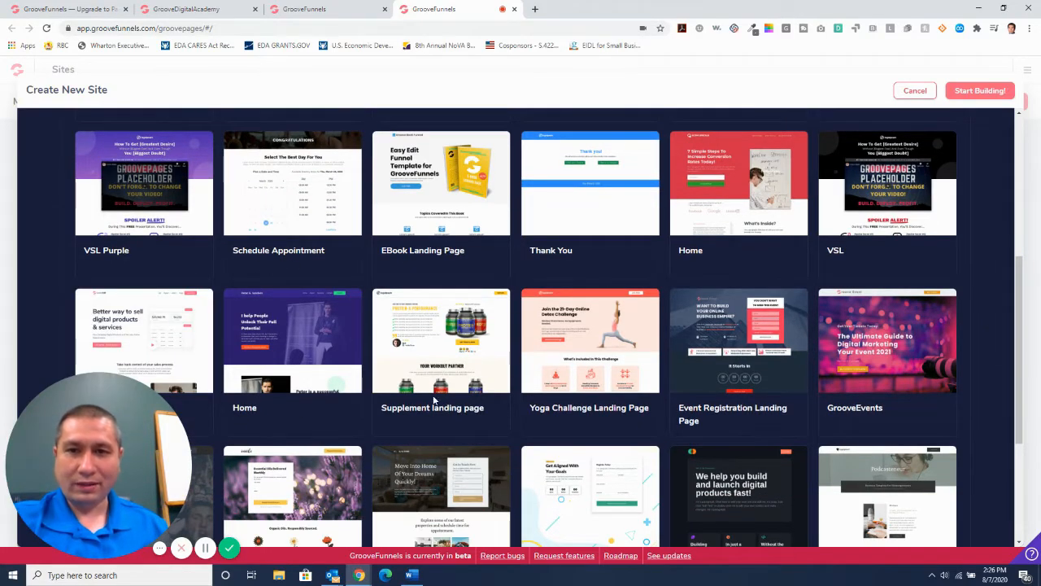
{"action": "scroll", "coordinate": [976, 357], "scroll_direction": "down", "scroll_amount": 3}
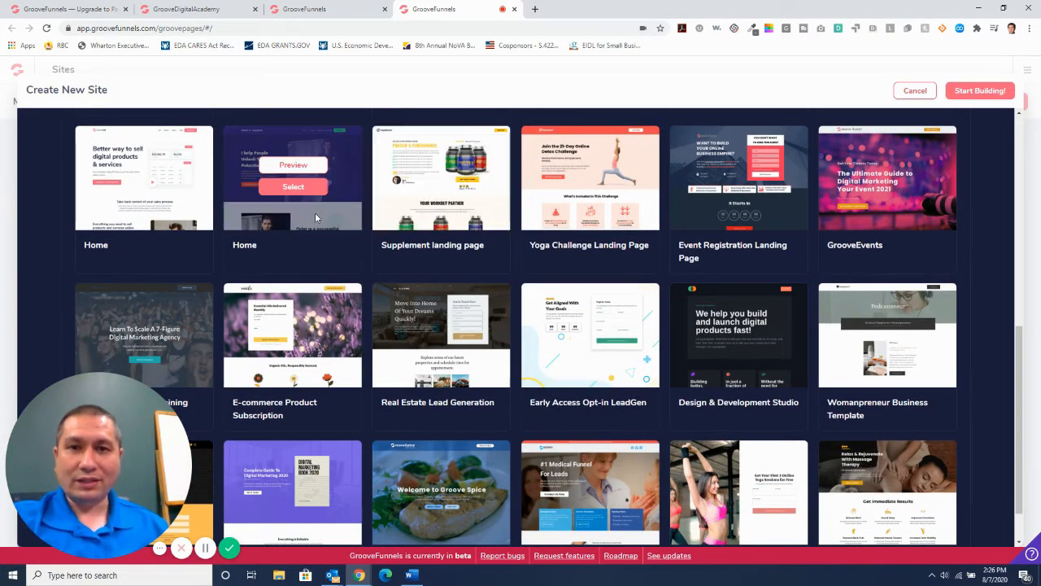
{"action": "mouse_move", "coordinate": [340, 201]}
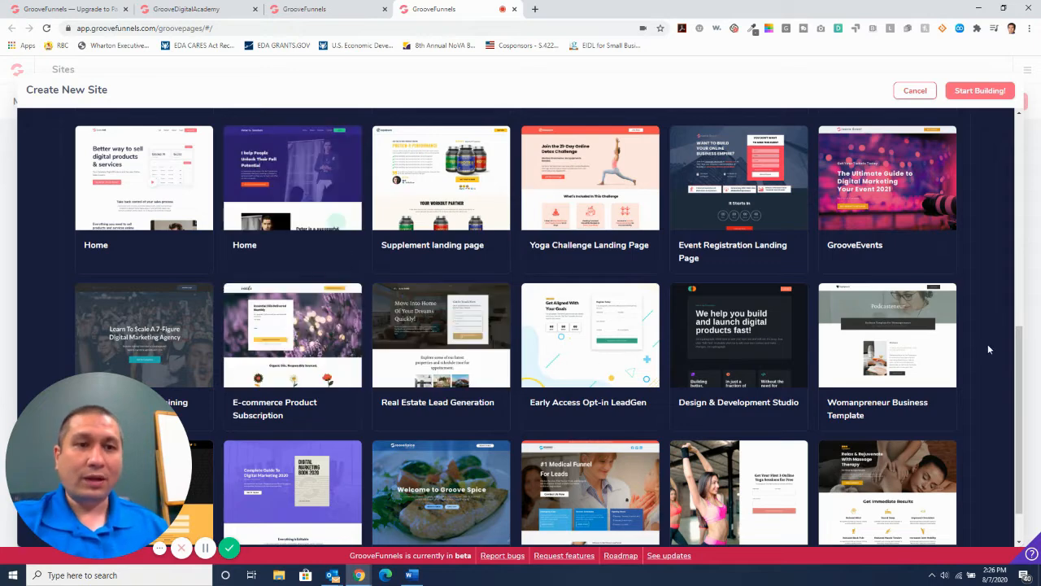
{"action": "scroll", "coordinate": [988, 333], "scroll_direction": "down", "scroll_amount": 1}
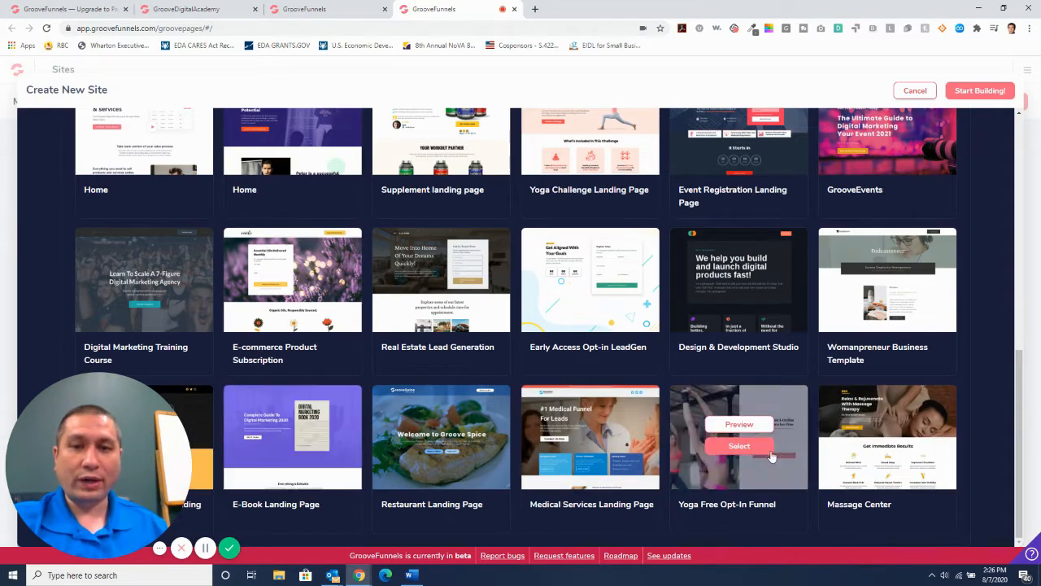
Start building the new site from the Simple Landing Page template
{"action": "scroll", "coordinate": [1008, 387], "scroll_direction": "up", "scroll_amount": 6}
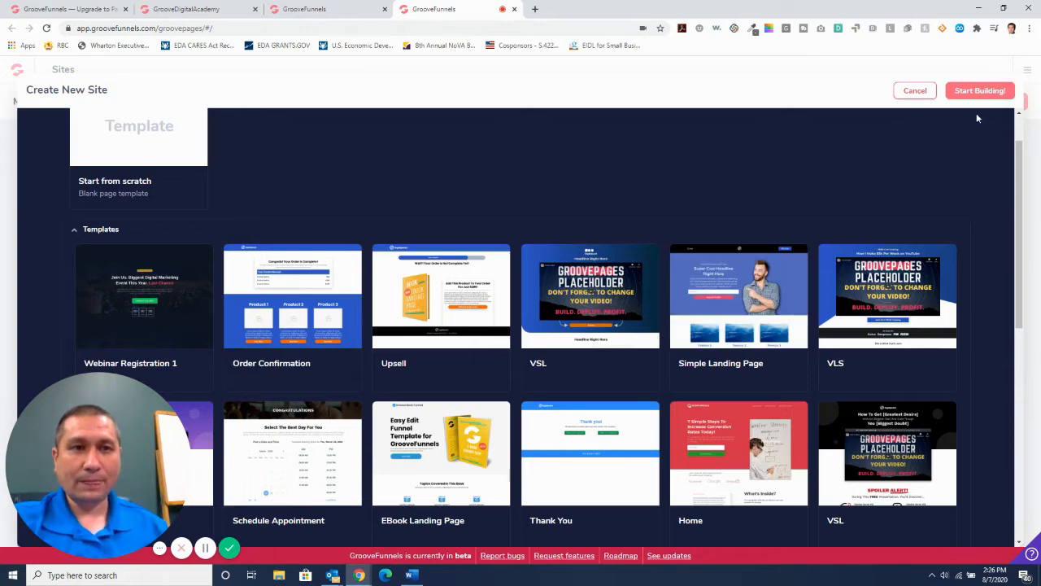
{"action": "left_click", "coordinate": [973, 92]}
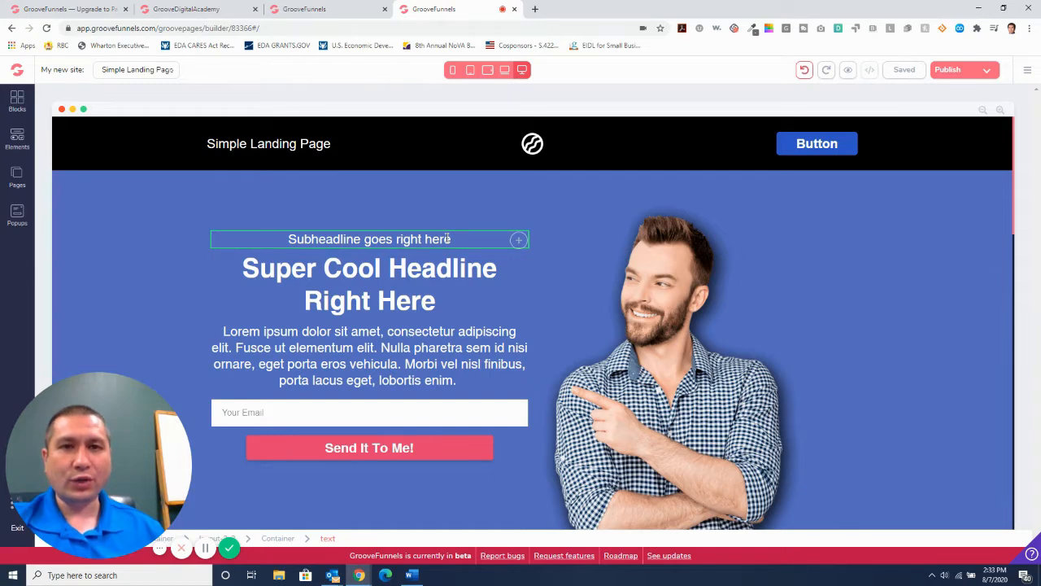
Try moving the subheadline above the headline-and-image layout, undo the move, and keep the text directly above the headline
{"action": "mouse_move", "coordinate": [519, 239]}
{"action": "left_mouse_down"}
{"action": "mouse_move", "coordinate": [519, 268]}
{"action": "mouse_move", "coordinate": [520, 232]}
{"action": "left_mouse_up"}
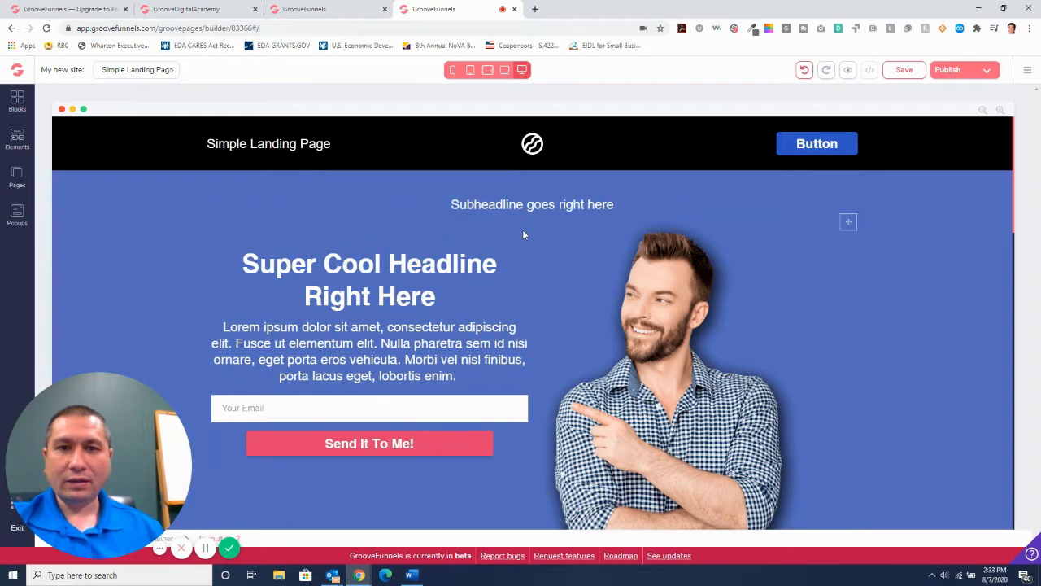
{"action": "mouse_move", "coordinate": [798, 221]}
{"action": "left_mouse_down"}
{"action": "mouse_move", "coordinate": [725, 238]}
{"action": "mouse_move", "coordinate": [669, 233]}
{"action": "mouse_move", "coordinate": [811, 225]}
{"action": "left_mouse_up"}
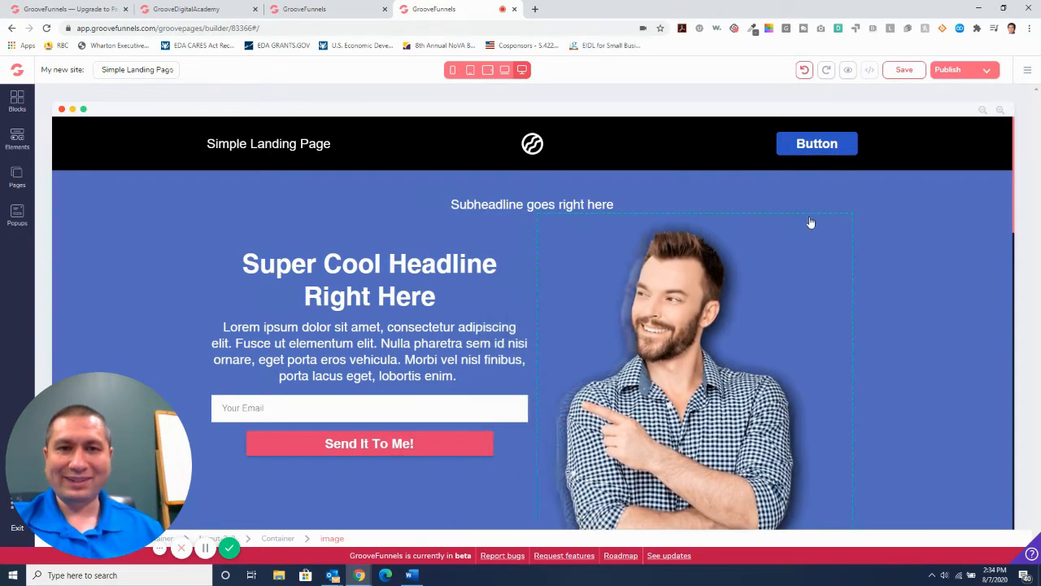
{"action": "left_click", "coordinate": [387, 240]}
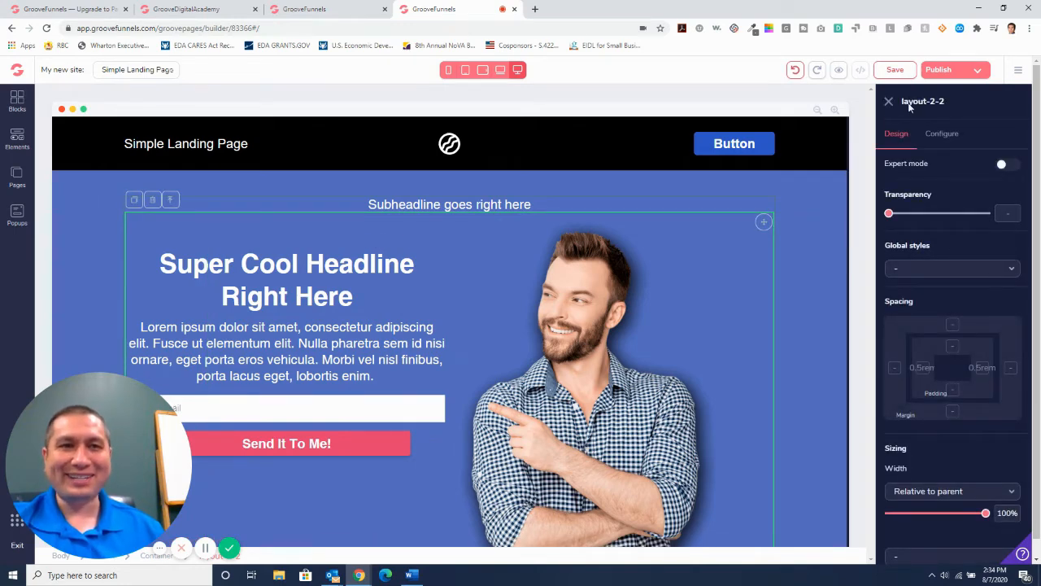
{"action": "left_click", "coordinate": [796, 71]}
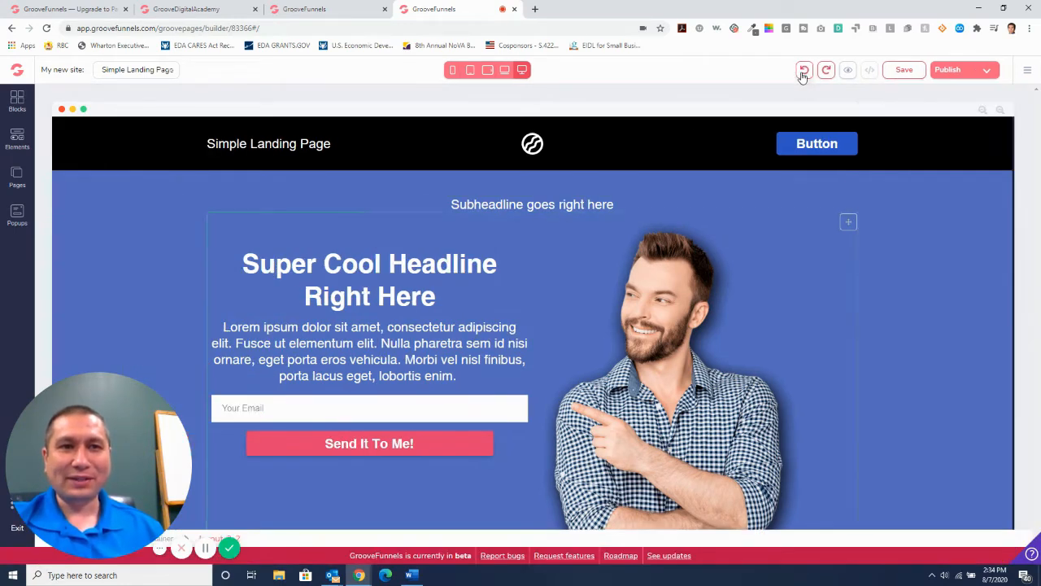
{"action": "left_click", "coordinate": [802, 72]}
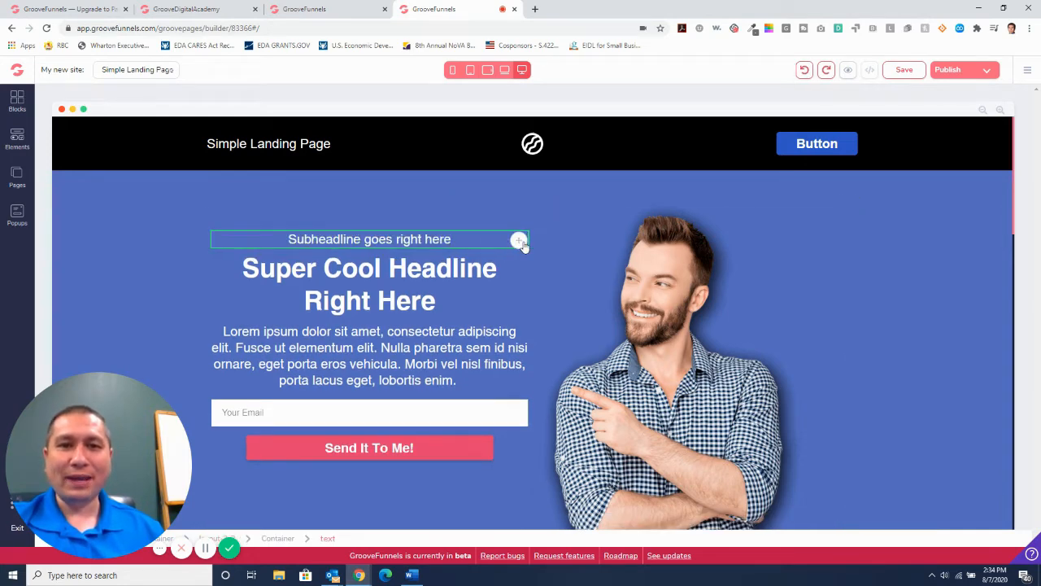
{"action": "mouse_move", "coordinate": [523, 245]}
{"action": "left_mouse_down"}
{"action": "mouse_move", "coordinate": [511, 324]}
{"action": "mouse_move", "coordinate": [509, 236]}
{"action": "left_mouse_up"}
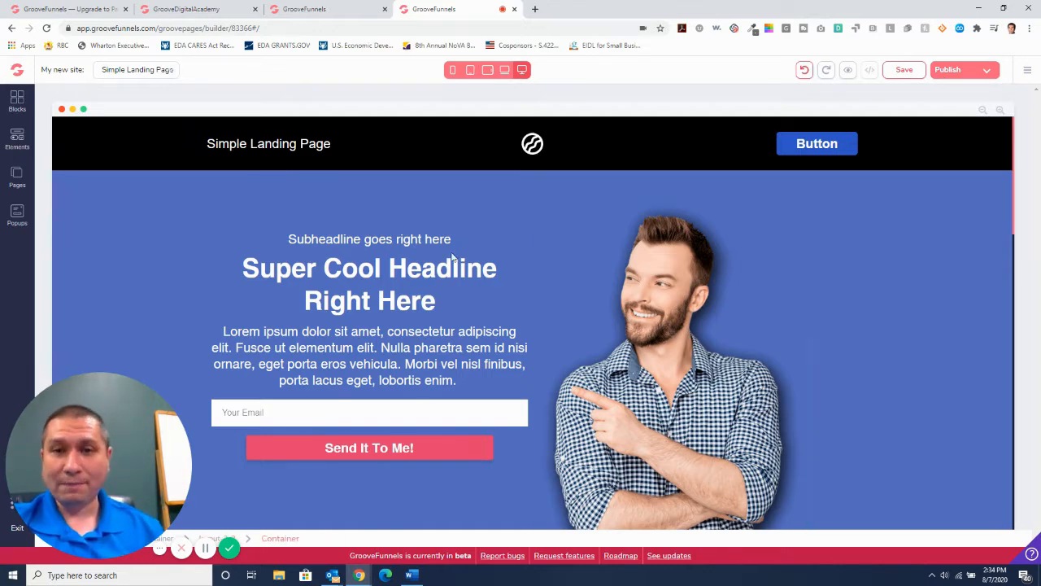
Replace the hero section's headline text with "Small business resource center"
{"action": "left_click", "coordinate": [385, 266]}
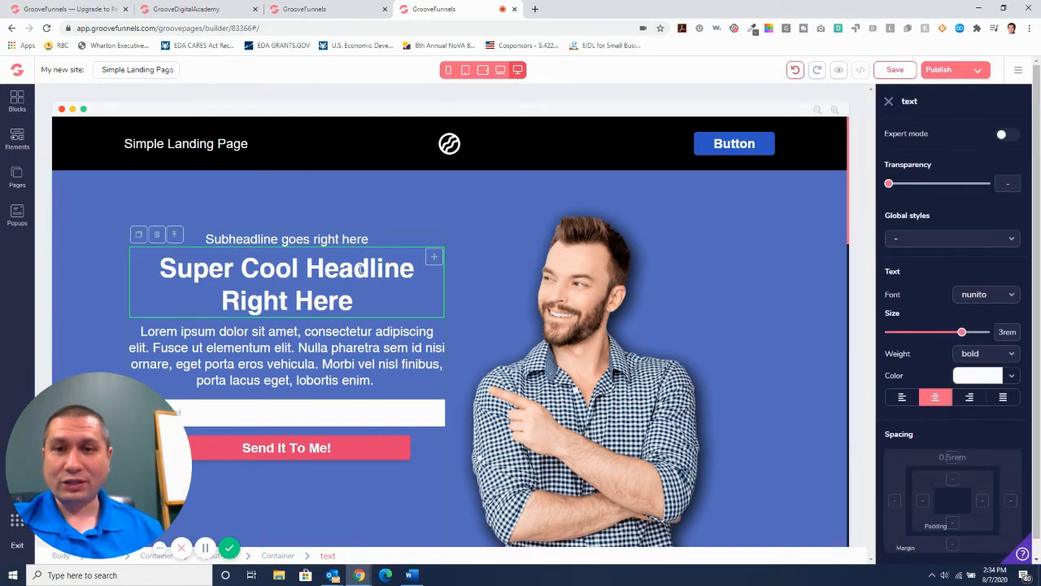
{"action": "left_click_drag", "start_coordinate": [415, 268], "coordinate": [175, 269]}
{"action": "type", "text": "Smsl"}
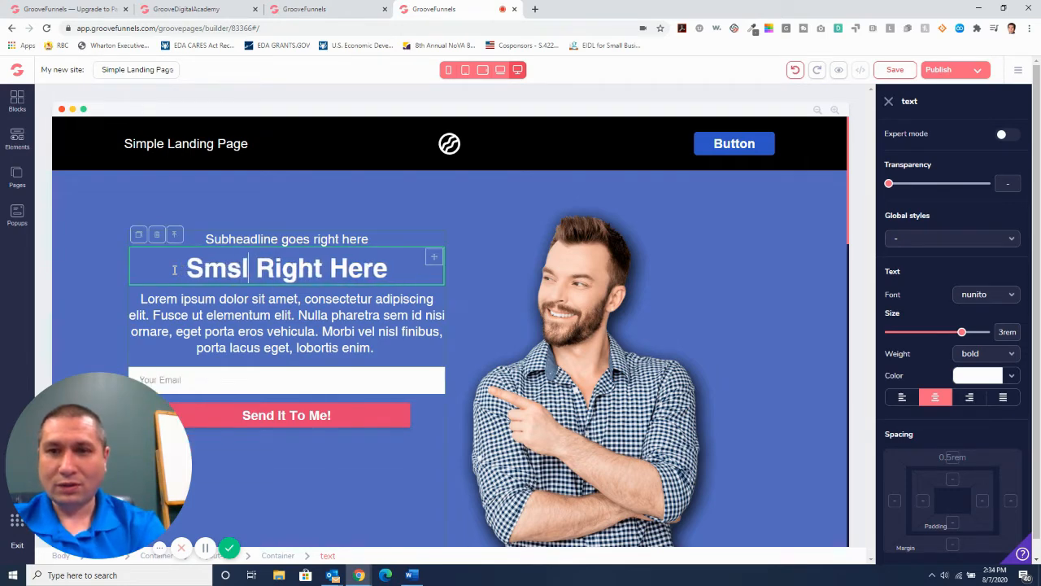
{"action": "key", "text": "BackSpace"}
{"action": "key", "text": "BackSpace"}
{"action": "type", "text": "all busin"}
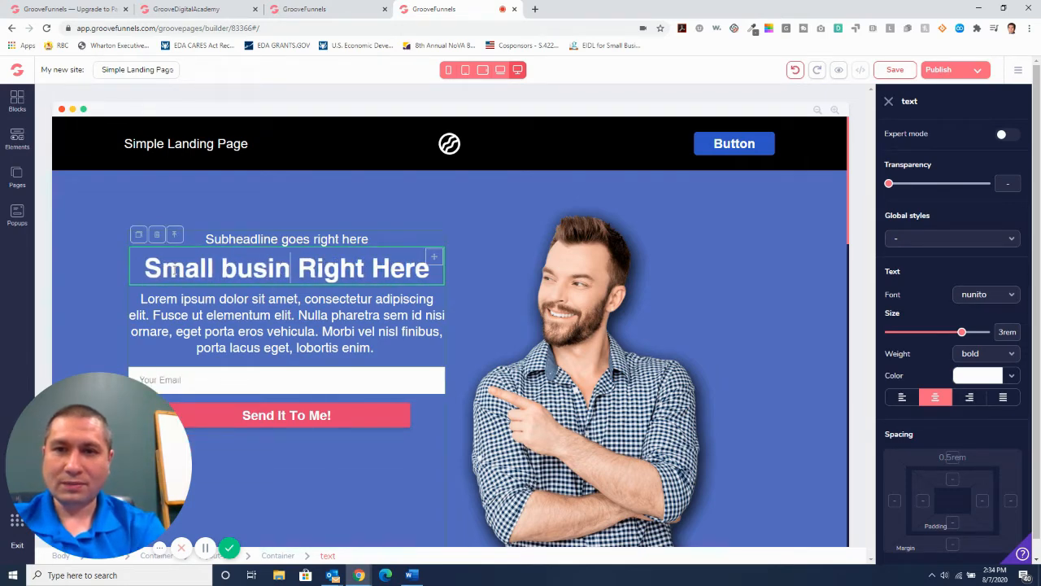
{"action": "key", "text": "BackSpace"}
{"action": "key", "text": "BackSpace"}
{"action": "key", "text": "BackSpace"}
{"action": "key", "text": "BackSpace"}
{"action": "key", "text": "BackSpace"}
{"action": "type", "text": "business reo"}
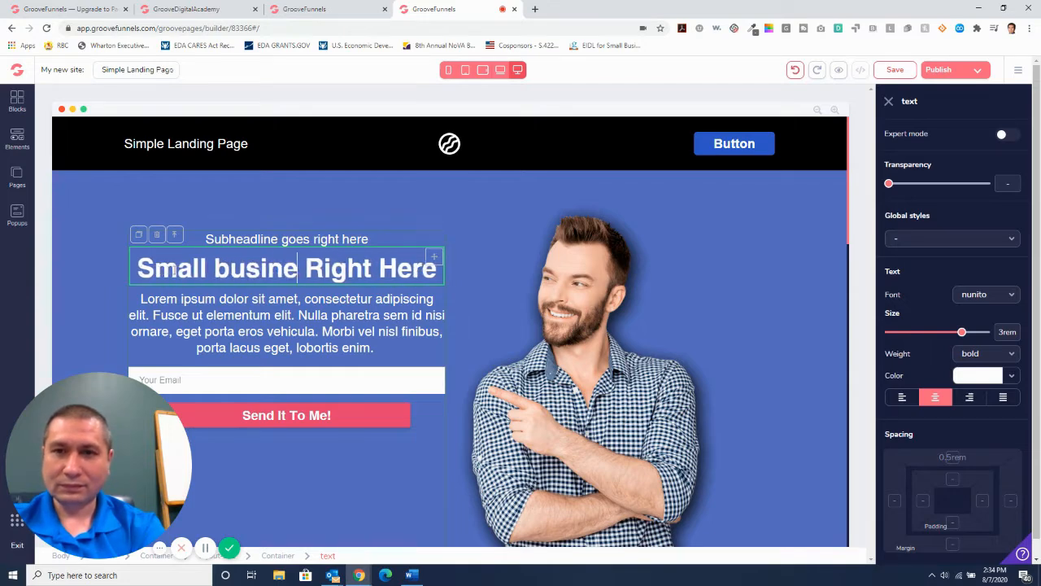
{"action": "key", "text": "BackSpace"}
{"action": "type", "text": "source center"}
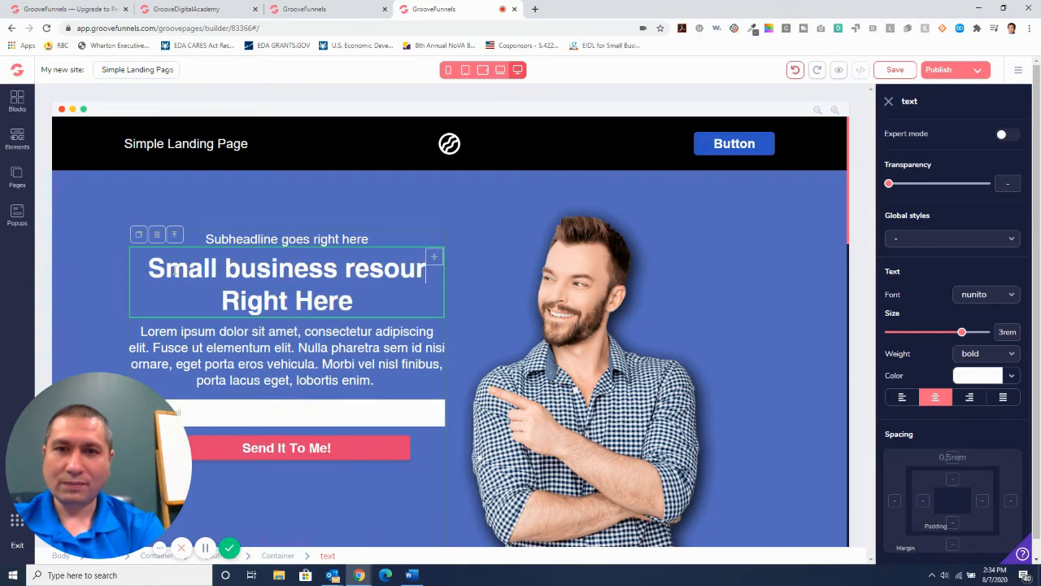
{"action": "key", "text": "Delete"}
{"action": "key", "text": "Delete"}
{"action": "key", "text": "Delete"}
{"action": "key", "text": "Delete"}
{"action": "key", "text": "Delete"}
{"action": "key", "text": "Delete"}
{"action": "key", "text": "Delete"}
{"action": "key", "text": "Delete"}
{"action": "key", "text": "Delete"}
{"action": "key", "text": "Delete"}
{"action": "key", "text": "Delete"}
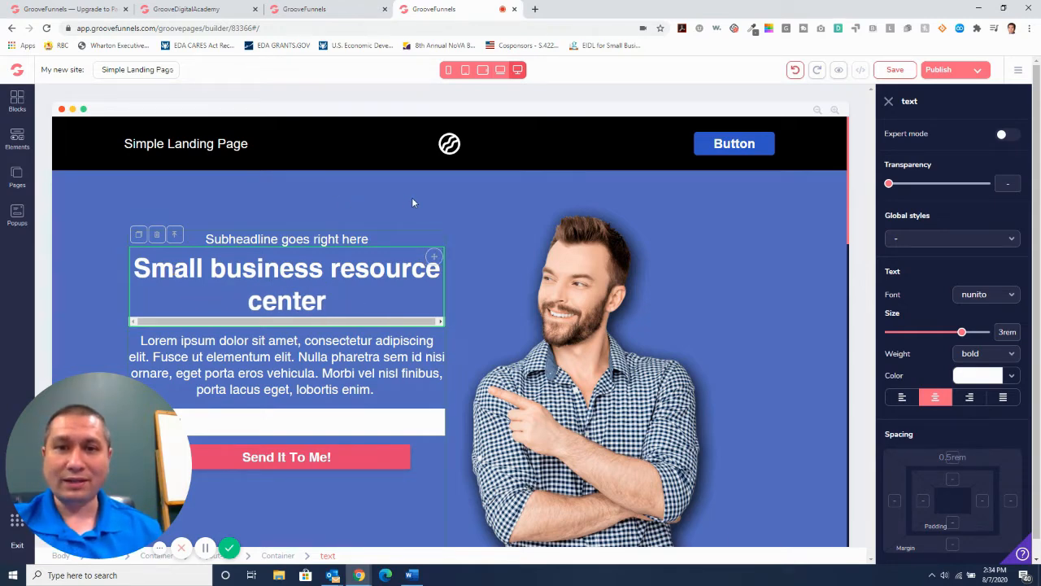
{"action": "left_click", "coordinate": [479, 222]}
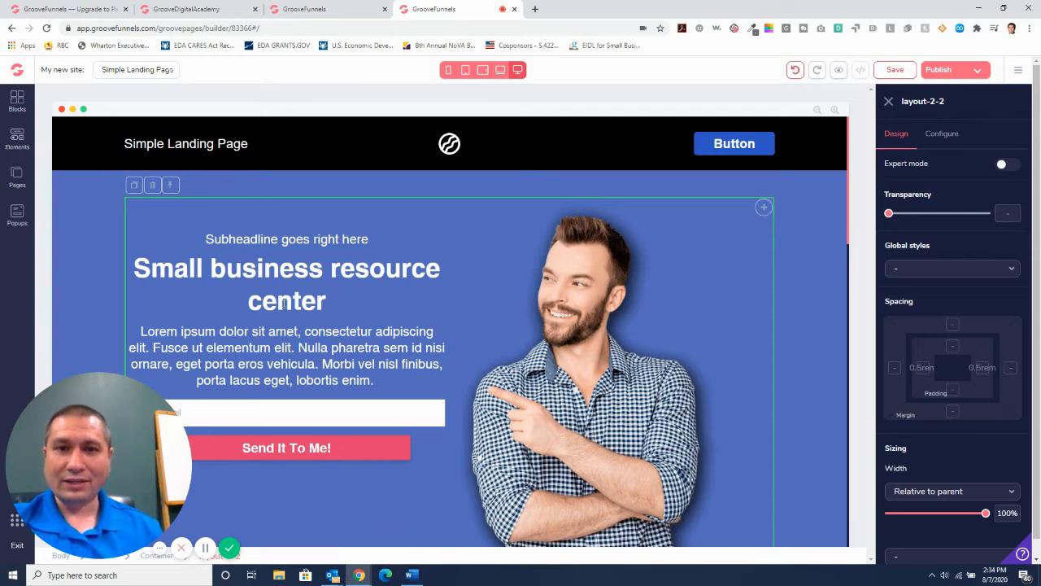
Examine the design and configuration settings of the hero image of the man
{"action": "left_click", "coordinate": [597, 313]}
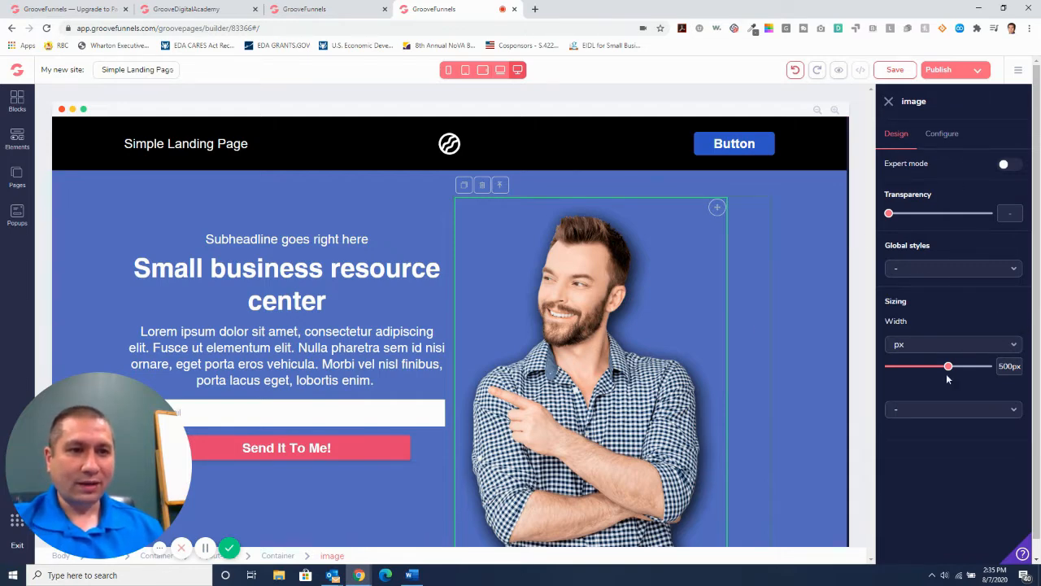
{"action": "left_click", "coordinate": [954, 272]}
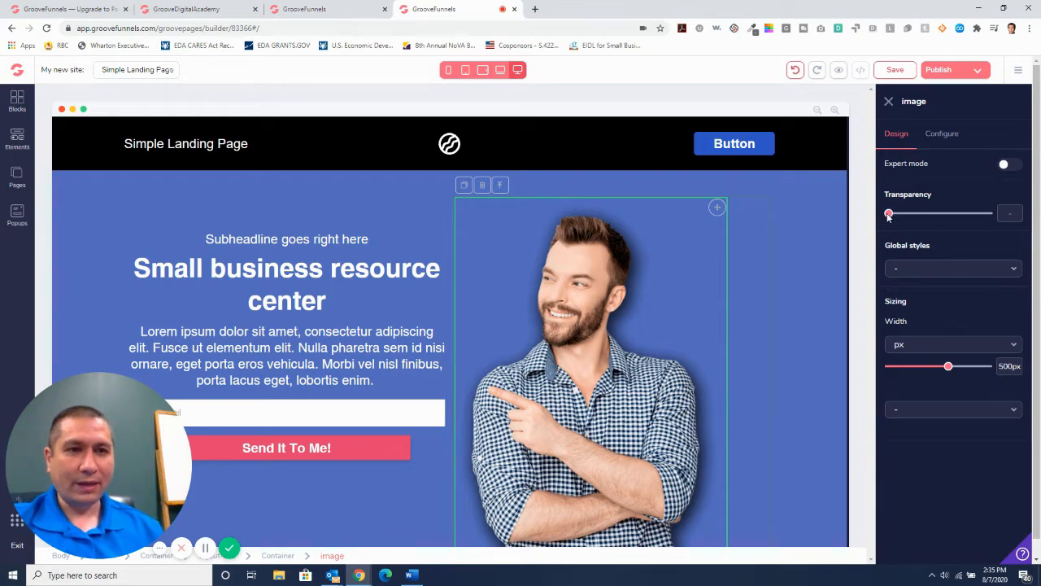
{"action": "mouse_move", "coordinate": [888, 216]}
{"action": "left_mouse_down"}
{"action": "mouse_move", "coordinate": [986, 221]}
{"action": "mouse_move", "coordinate": [889, 215]}
{"action": "left_mouse_up"}
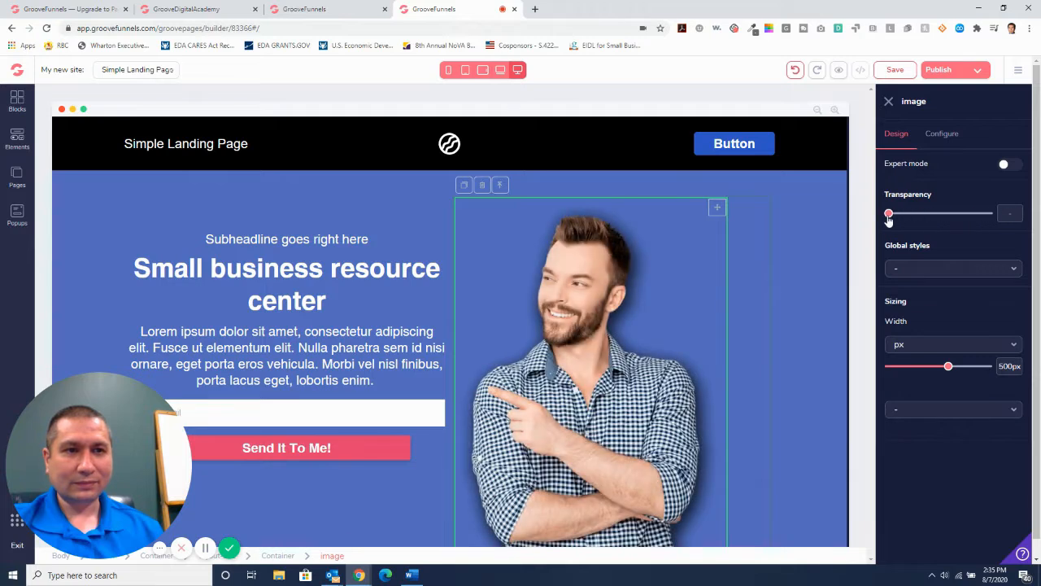
{"action": "left_click", "coordinate": [943, 135]}
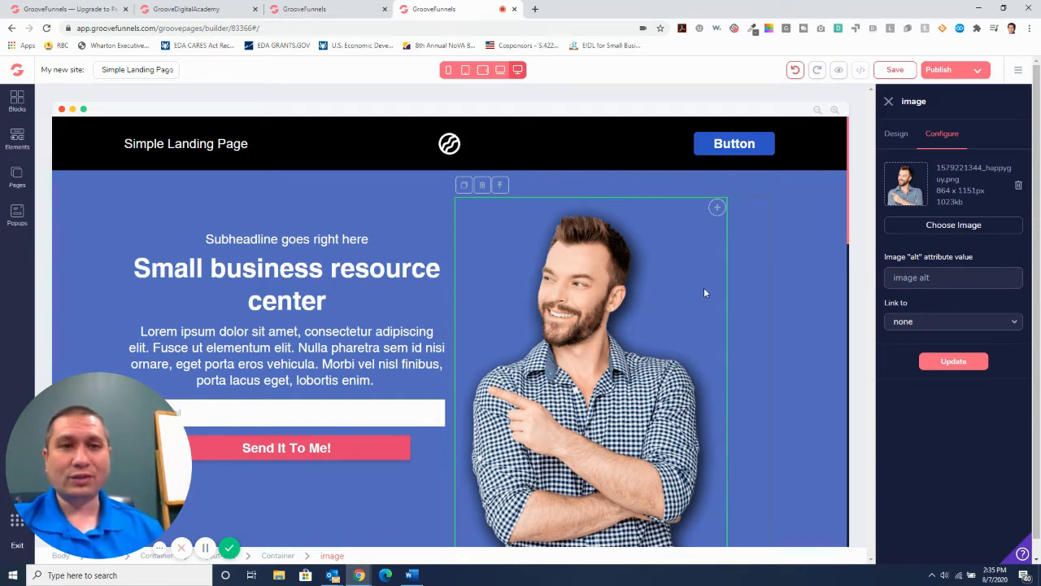
Change the header button's text to "sign up now", keep its link set to none, and apply the update
{"action": "left_click", "coordinate": [735, 151]}
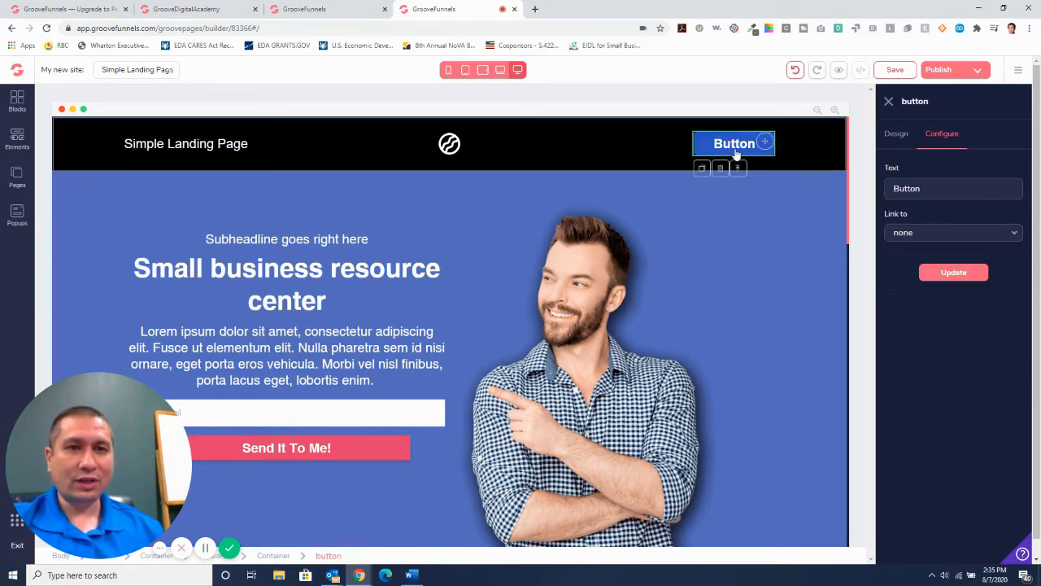
{"action": "left_click", "coordinate": [895, 140]}
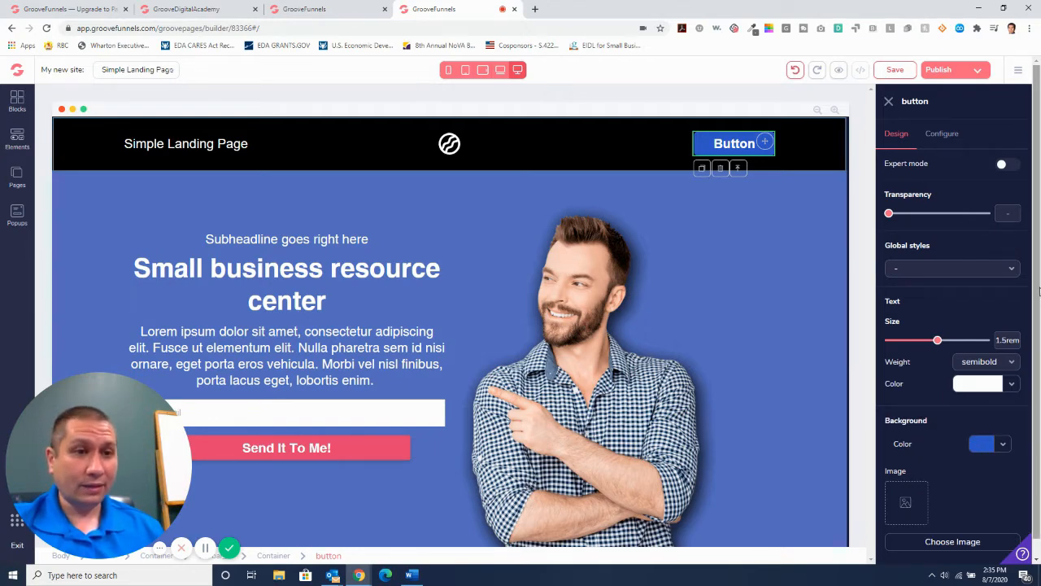
{"action": "scroll", "coordinate": [1039, 358], "scroll_direction": "down", "scroll_amount": 1}
{"action": "scroll", "coordinate": [1039, 383], "scroll_direction": "up", "scroll_amount": 1}
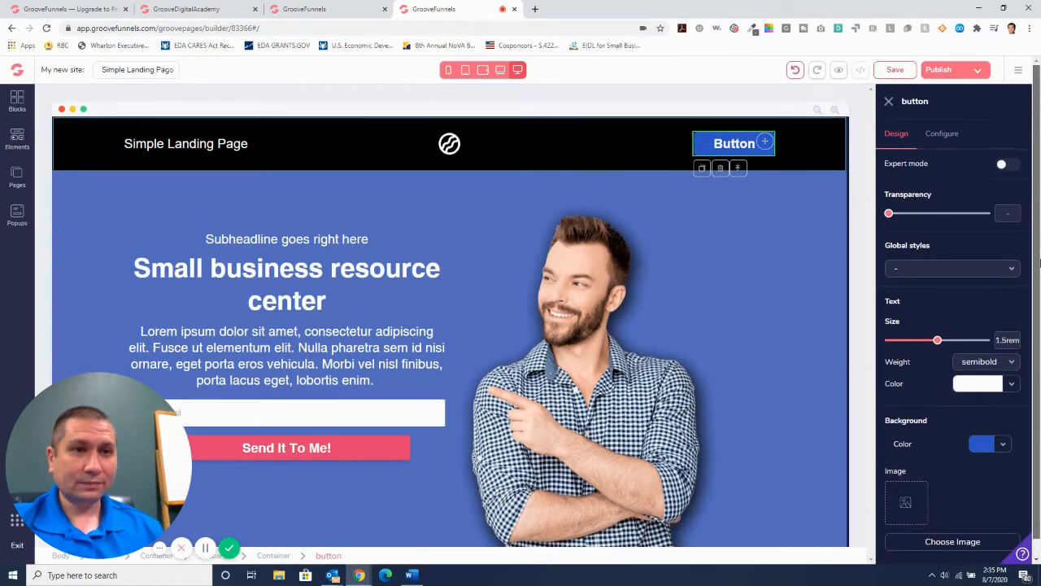
{"action": "left_click", "coordinate": [940, 134]}
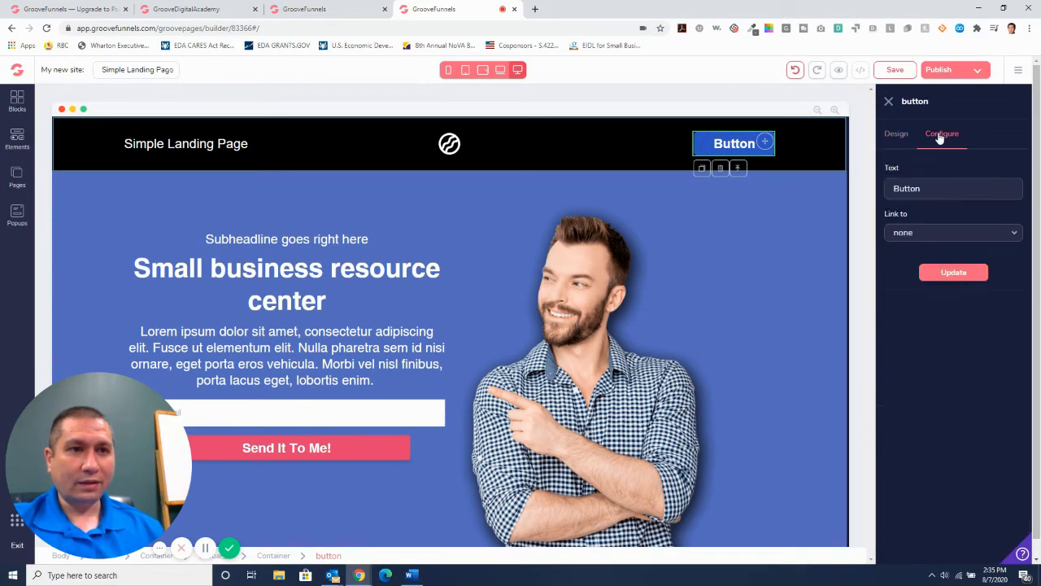
{"action": "left_click", "coordinate": [937, 195]}
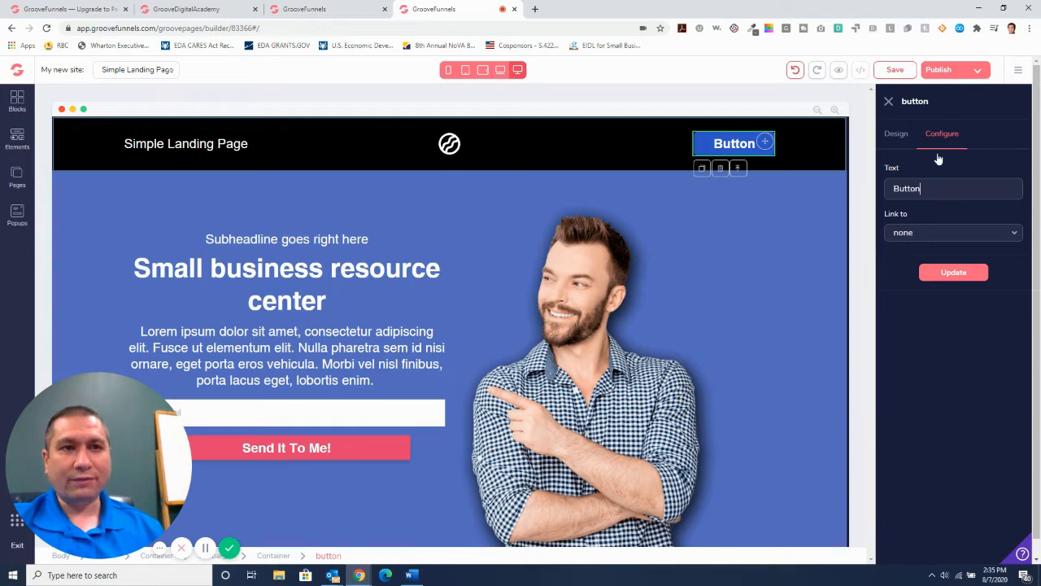
{"action": "left_click_drag", "start_coordinate": [922, 192], "coordinate": [879, 199]}
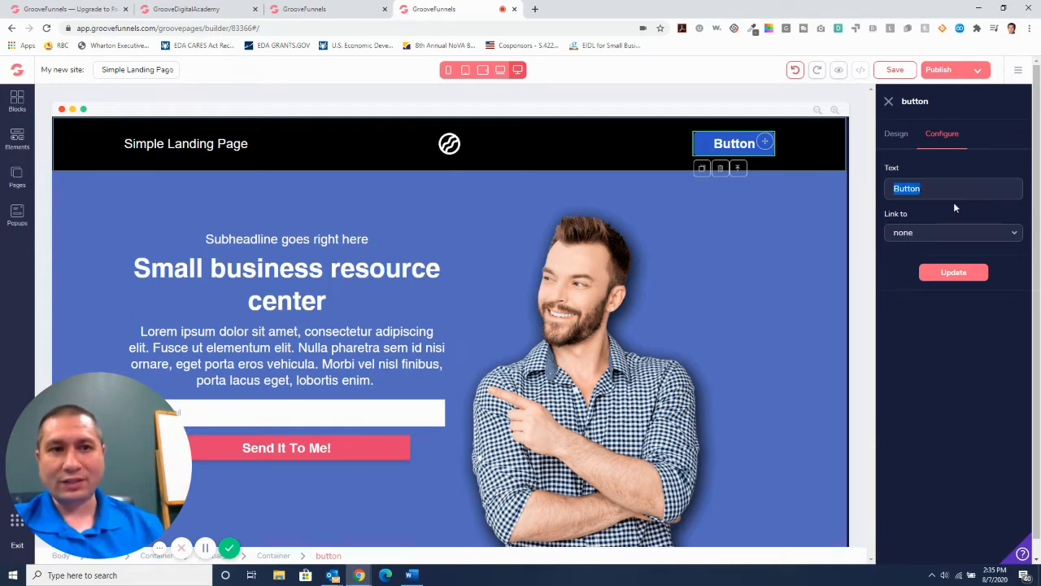
{"action": "type", "text": "sign up now"}
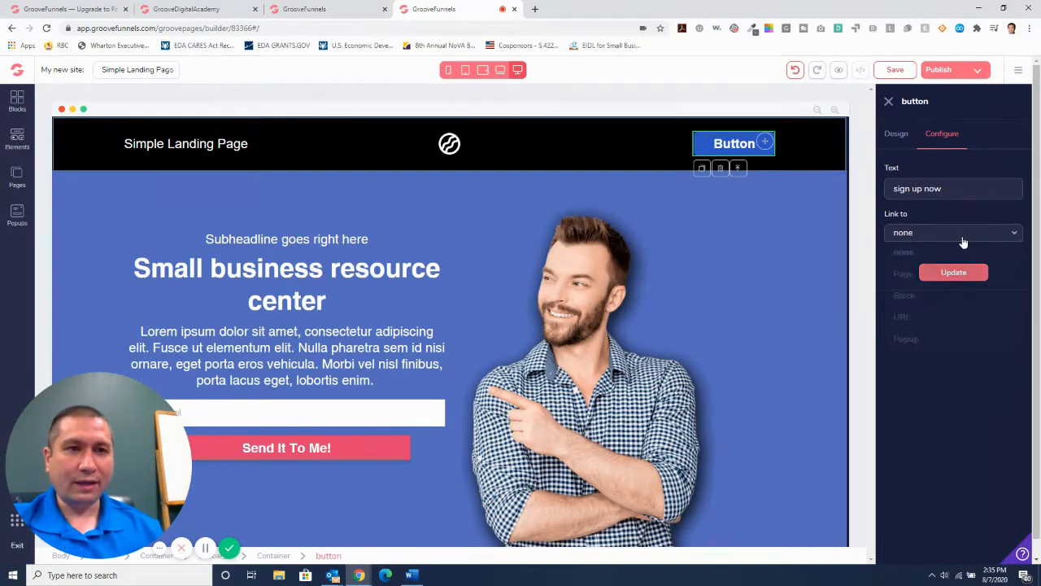
{"action": "left_click", "coordinate": [963, 241]}
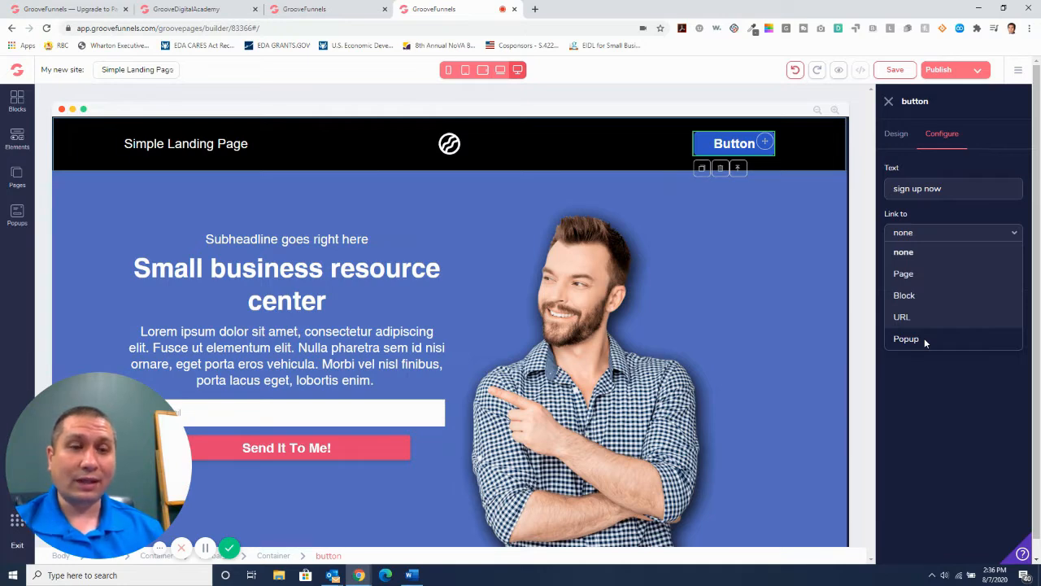
{"action": "left_click", "coordinate": [920, 253]}
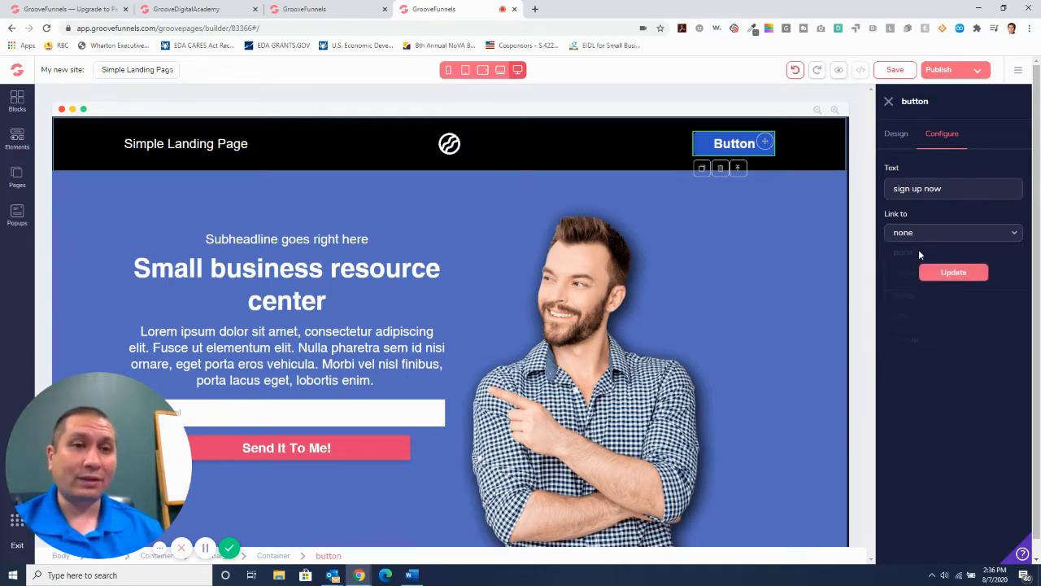
{"action": "left_click", "coordinate": [953, 273]}
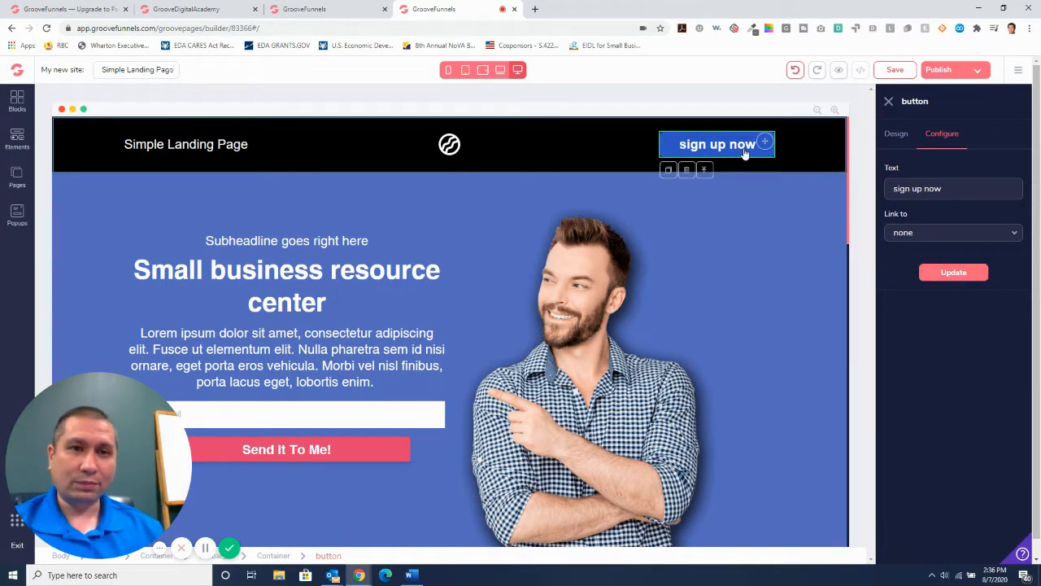
{"action": "left_click", "coordinate": [889, 103]}
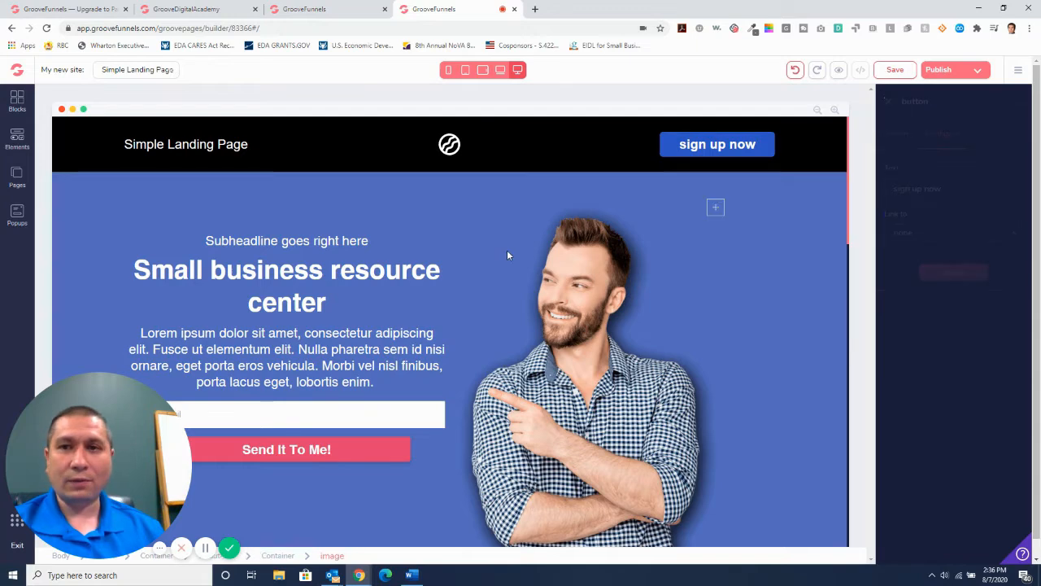
Examine the design and configuration settings of the email input field, dismissing the mail notifications
{"action": "scroll", "coordinate": [444, 279], "scroll_direction": "down", "scroll_amount": 1}
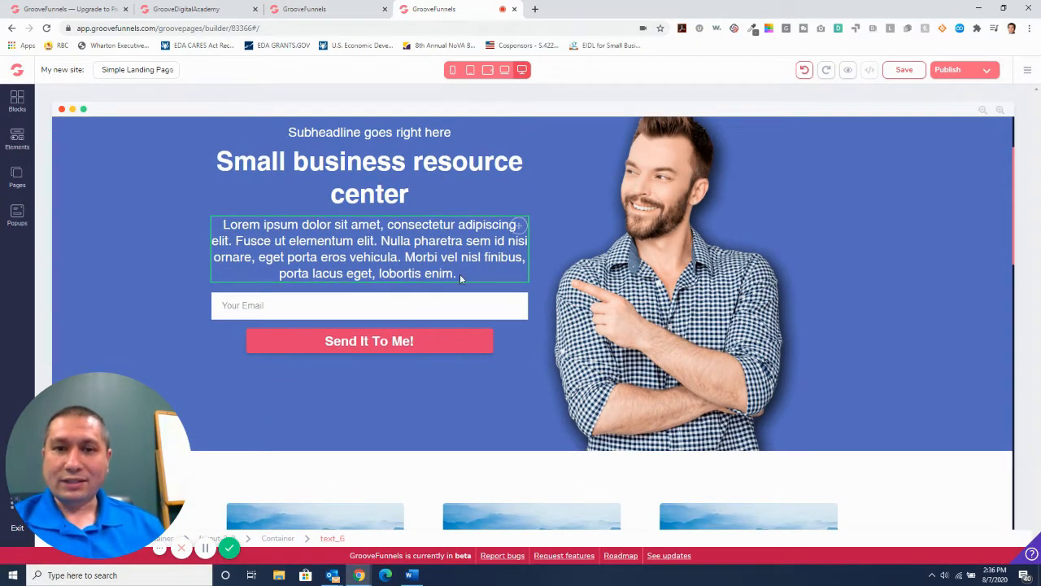
{"action": "left_click", "coordinate": [284, 305]}
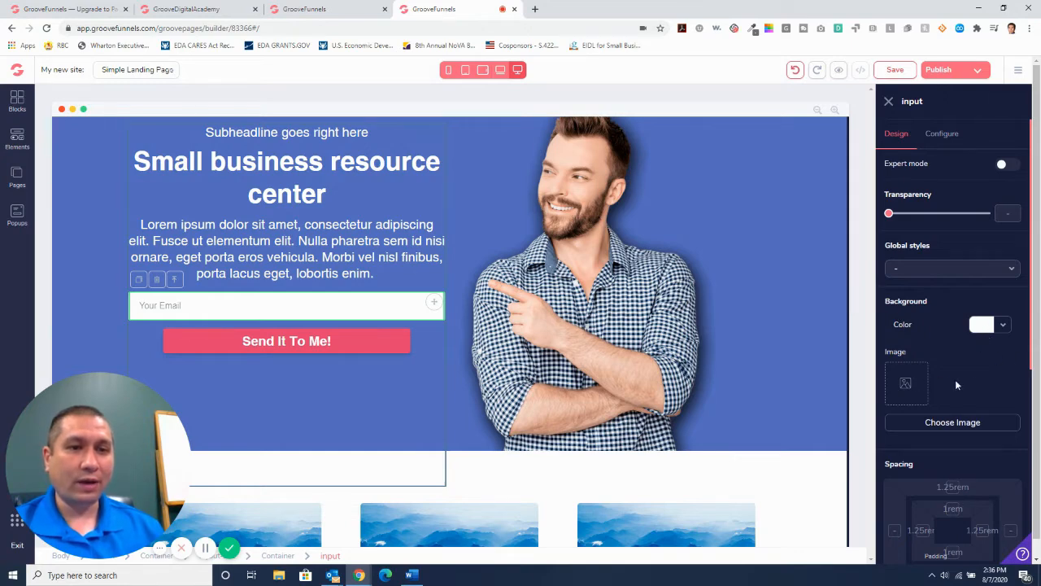
{"action": "scroll", "coordinate": [962, 434], "scroll_direction": "down", "scroll_amount": 5}
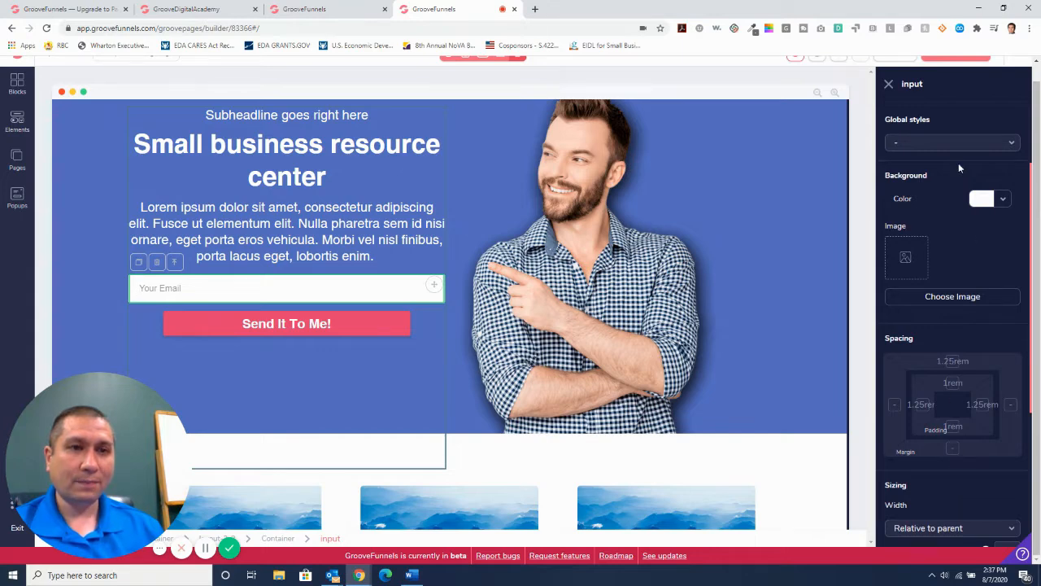
{"action": "scroll", "coordinate": [956, 161], "scroll_direction": "up", "scroll_amount": 3}
{"action": "left_click", "coordinate": [944, 139]}
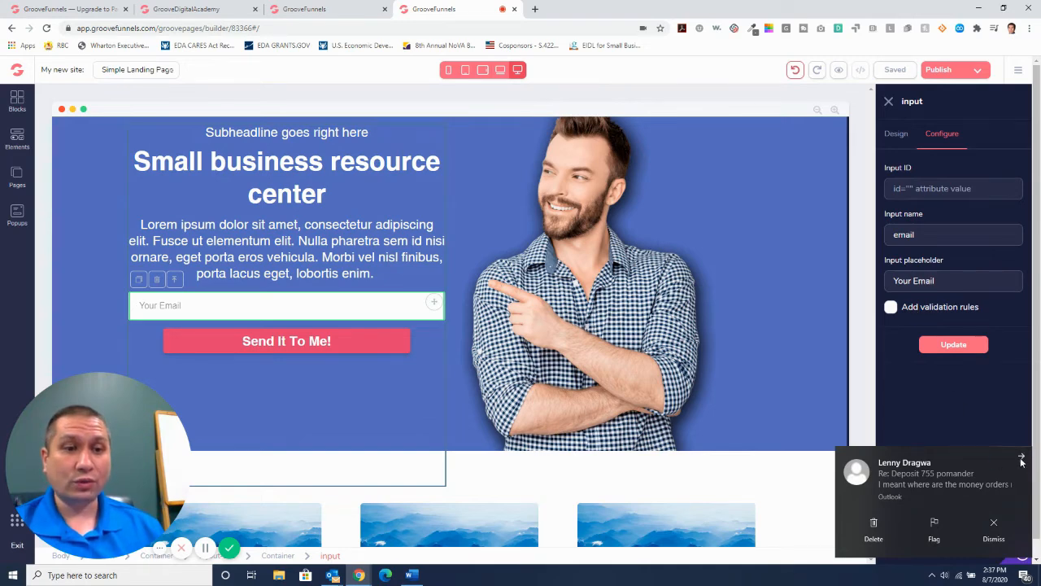
{"action": "left_click", "coordinate": [1022, 458]}
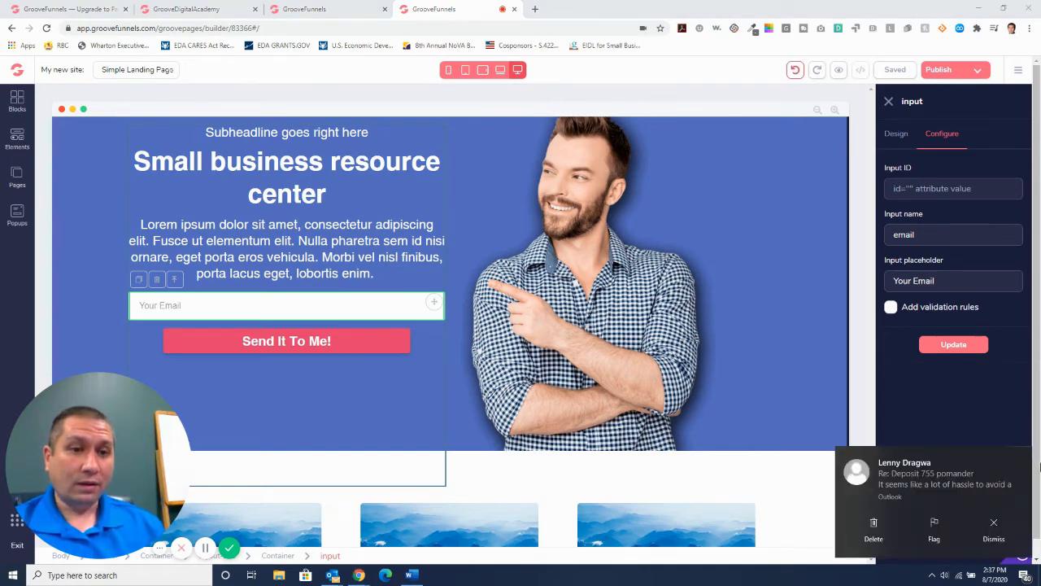
{"action": "left_click", "coordinate": [1023, 460]}
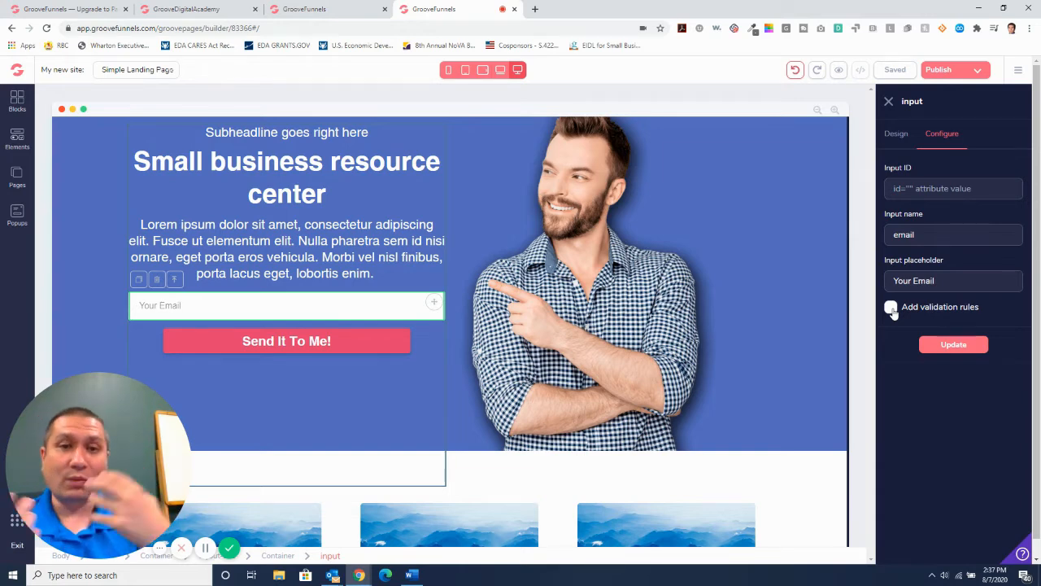
Look over the three-feature section, checking the Feature 1 image's settings and the formatting options for its description text
{"action": "scroll", "coordinate": [737, 304], "scroll_direction": "down", "scroll_amount": 3}
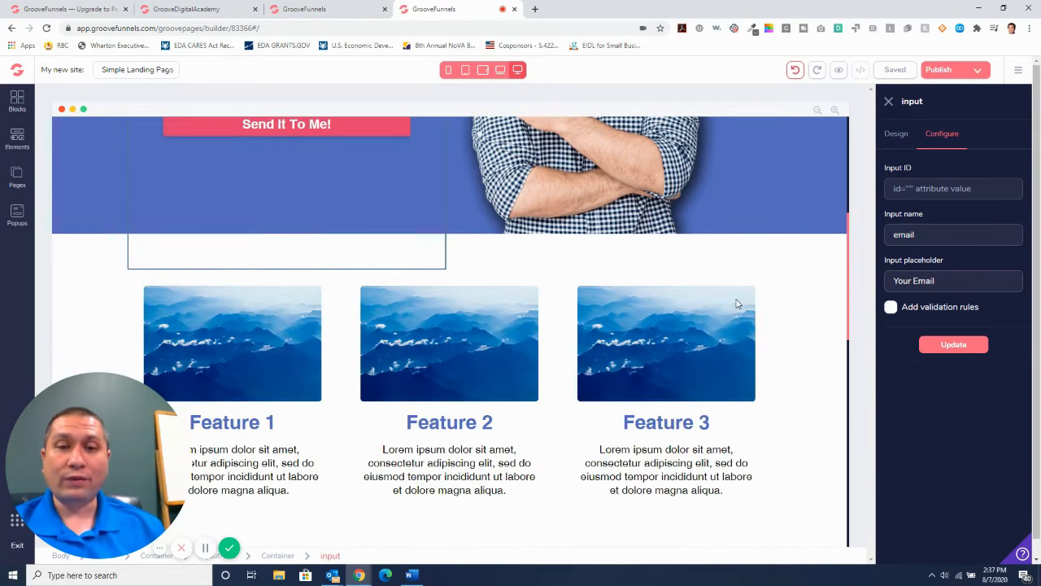
{"action": "scroll", "coordinate": [265, 348], "scroll_direction": "down", "scroll_amount": 2}
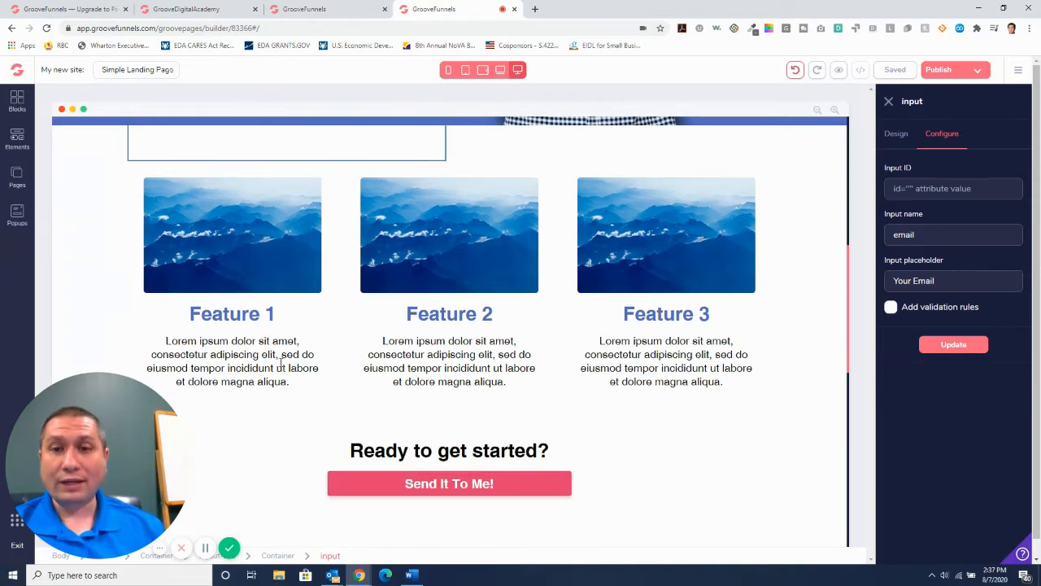
{"action": "left_click", "coordinate": [281, 244]}
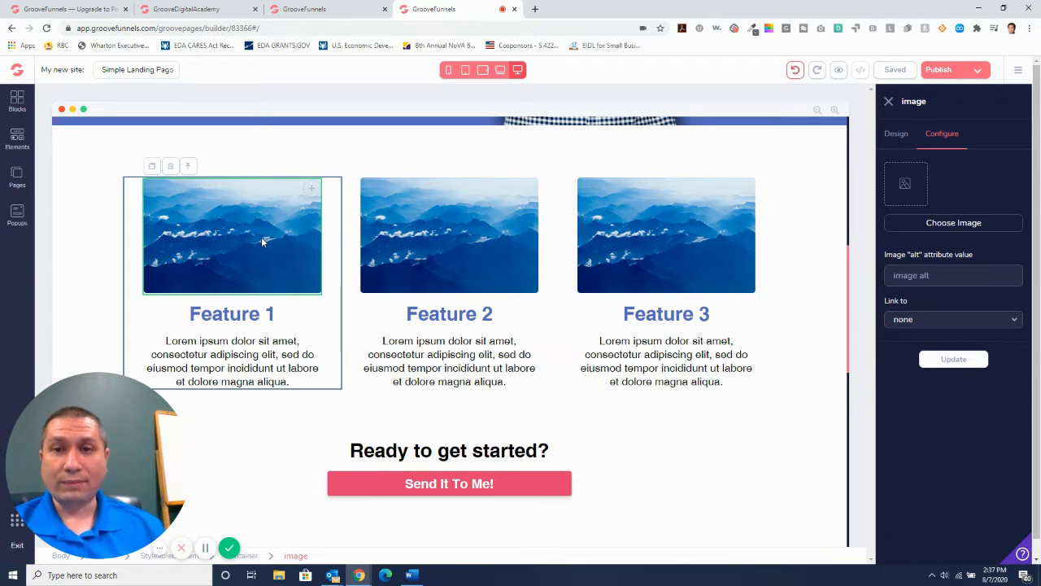
{"action": "double_click", "coordinate": [260, 368]}
{"action": "triple_click", "coordinate": [260, 368]}
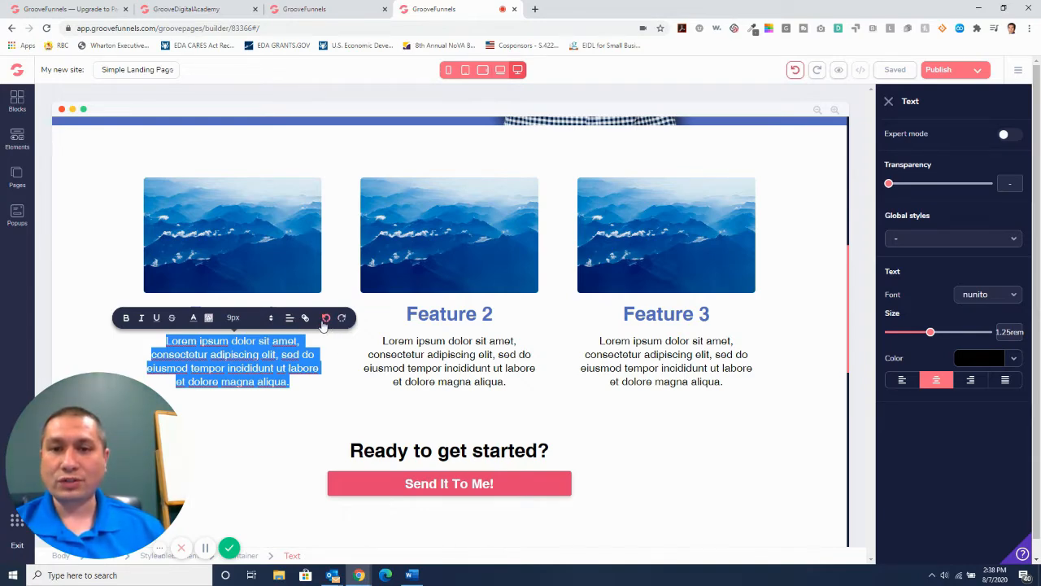
Check the configuration options of the Feature 1 image and close its settings
{"action": "scroll", "coordinate": [354, 338], "scroll_direction": "up", "scroll_amount": 1}
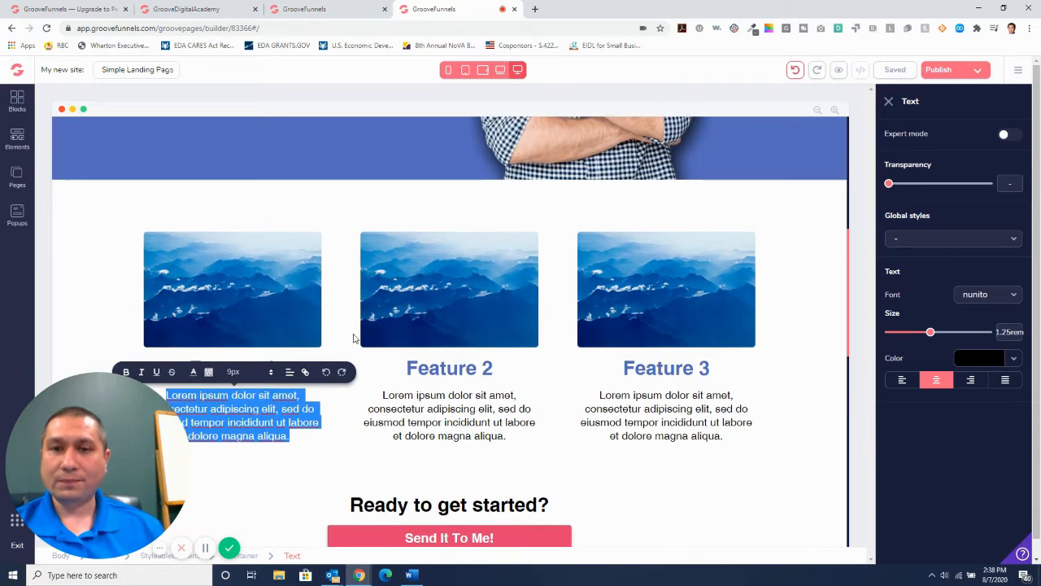
{"action": "left_click", "coordinate": [296, 315]}
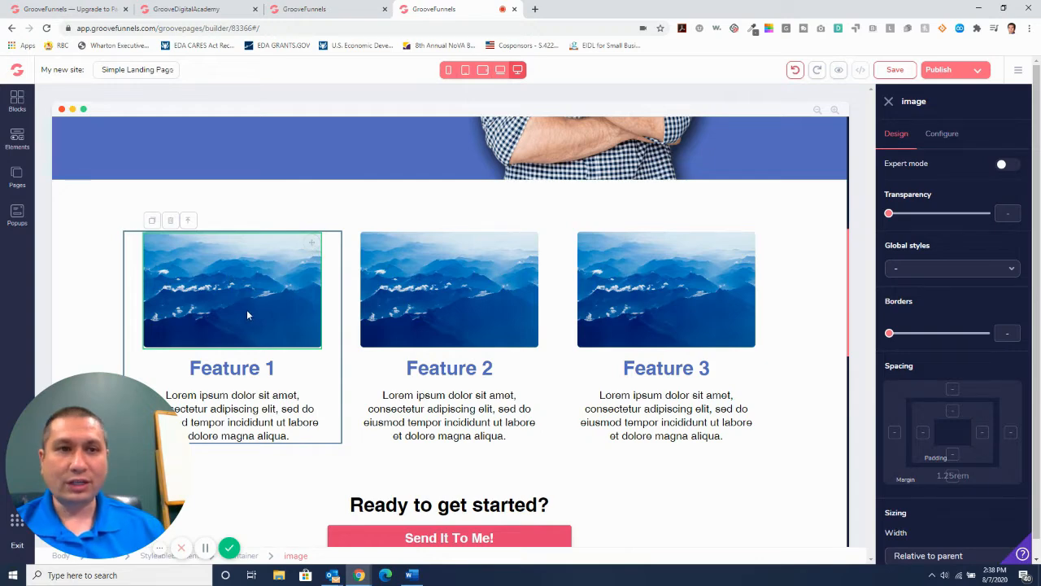
{"action": "left_click", "coordinate": [930, 139]}
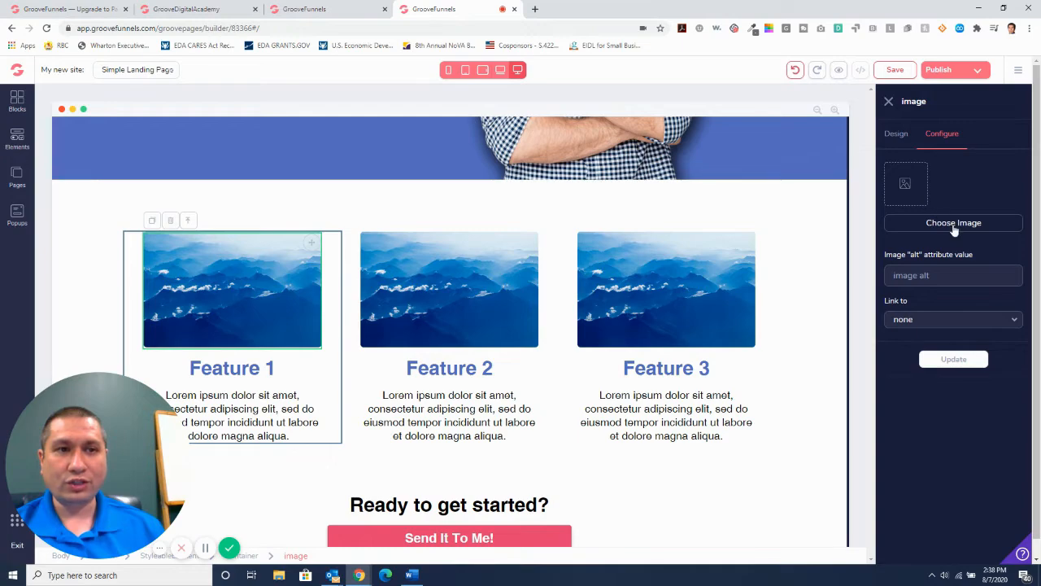
{"action": "left_click", "coordinate": [889, 103]}
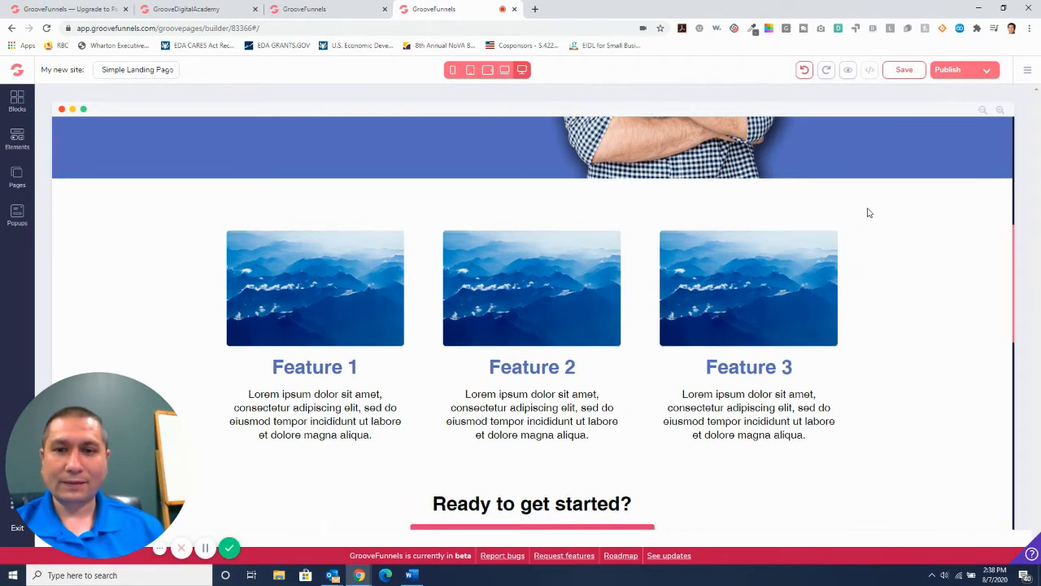
Look over the rest of the landing page, including the call-to-action, headline banner, testimonials and footer sections
{"action": "scroll", "coordinate": [868, 212], "scroll_direction": "down", "scroll_amount": 5}
{"action": "scroll", "coordinate": [868, 213], "scroll_direction": "down", "scroll_amount": 2}
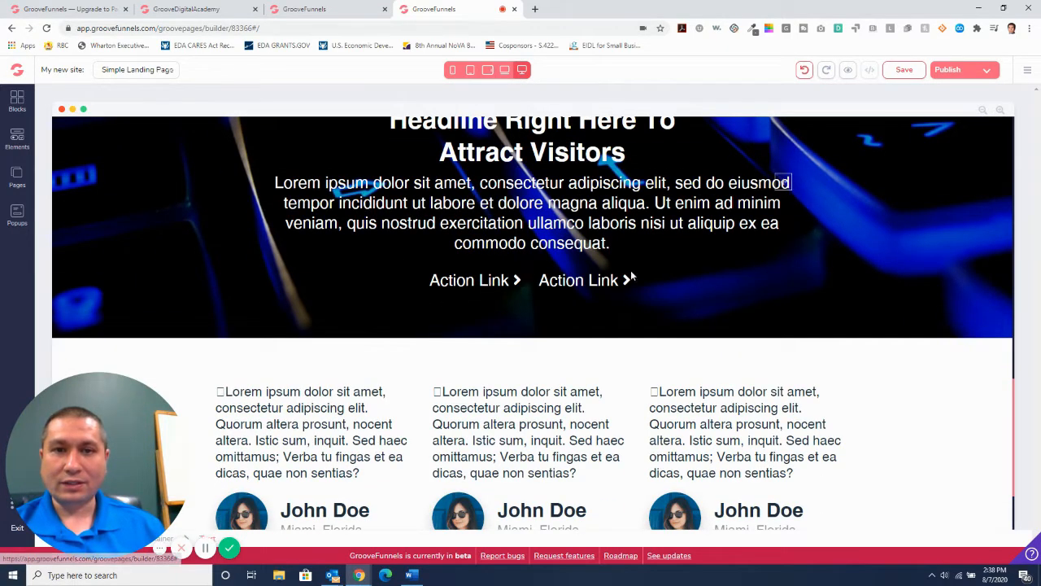
{"action": "scroll", "coordinate": [358, 417], "scroll_direction": "down", "scroll_amount": 2}
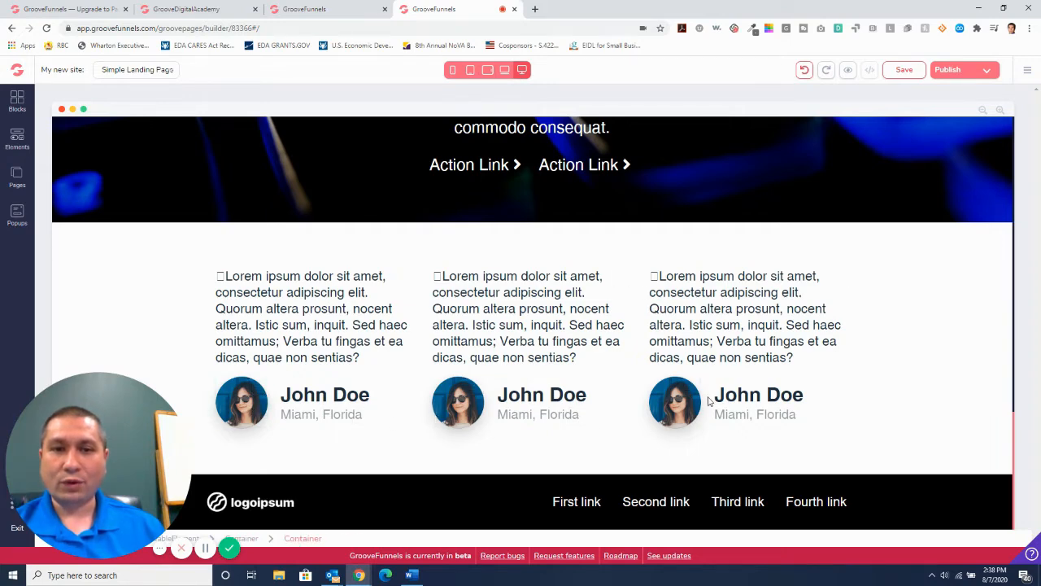
{"action": "left_click", "coordinate": [326, 395]}
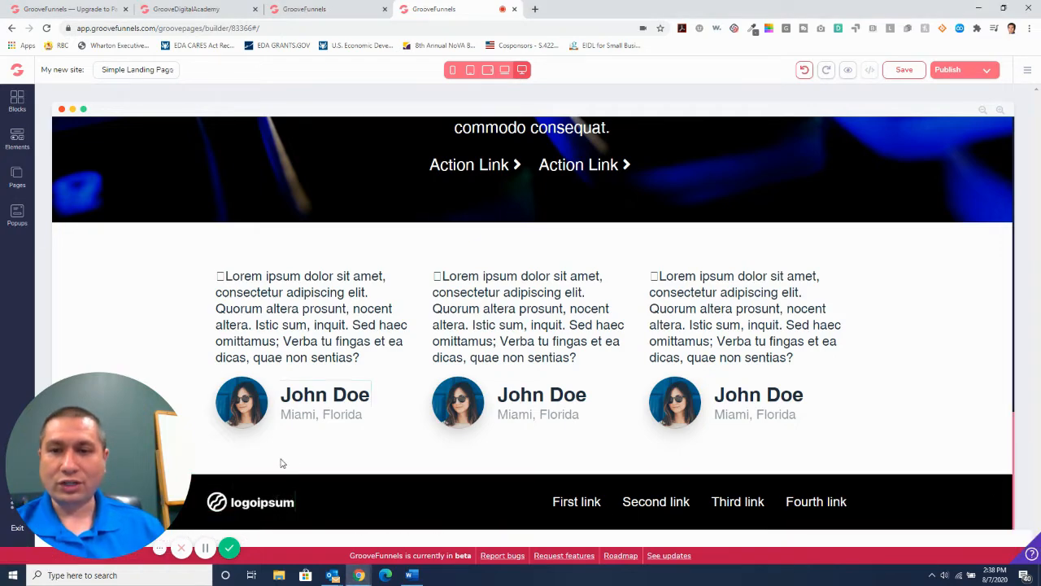
{"action": "scroll", "coordinate": [291, 443], "scroll_direction": "up", "scroll_amount": 6}
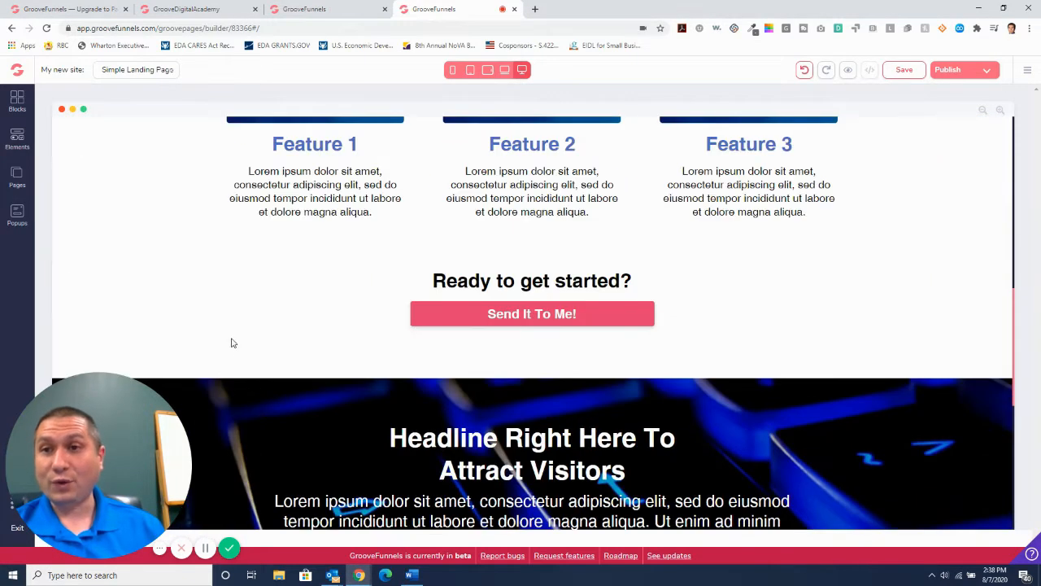
{"action": "scroll", "coordinate": [231, 340], "scroll_direction": "up", "scroll_amount": 5}
{"action": "scroll", "coordinate": [231, 339], "scroll_direction": "up", "scroll_amount": 2}
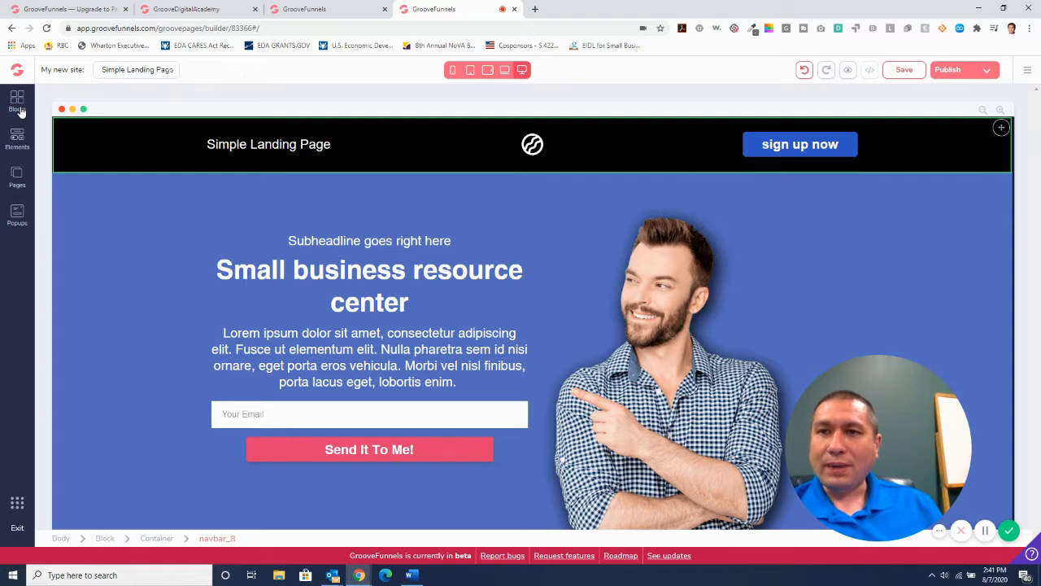
Try out the blue designed title block beneath the page's navigation bar, and undo the insertion
{"action": "left_click", "coordinate": [21, 112]}
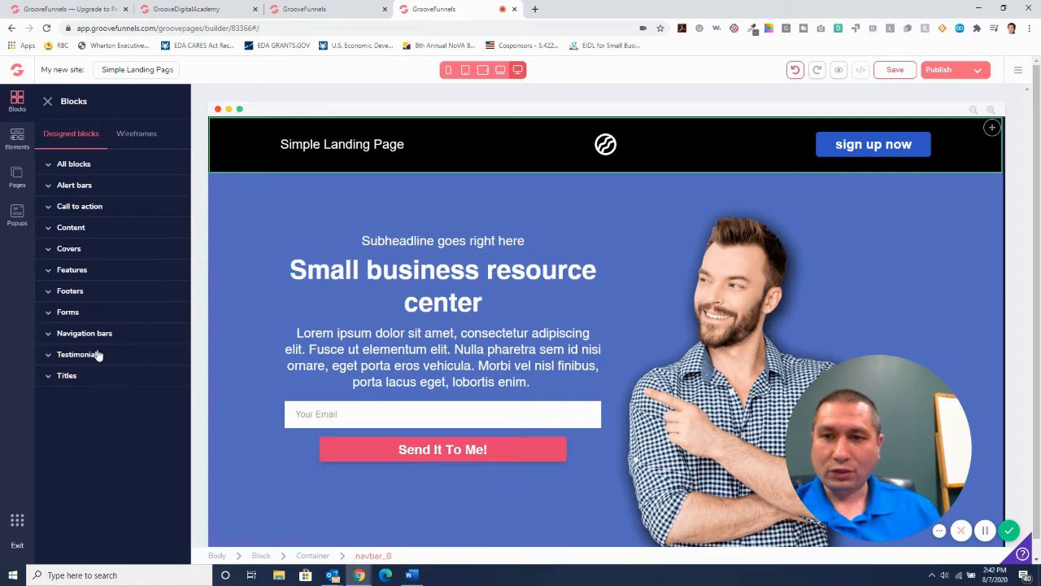
{"action": "left_click", "coordinate": [50, 379]}
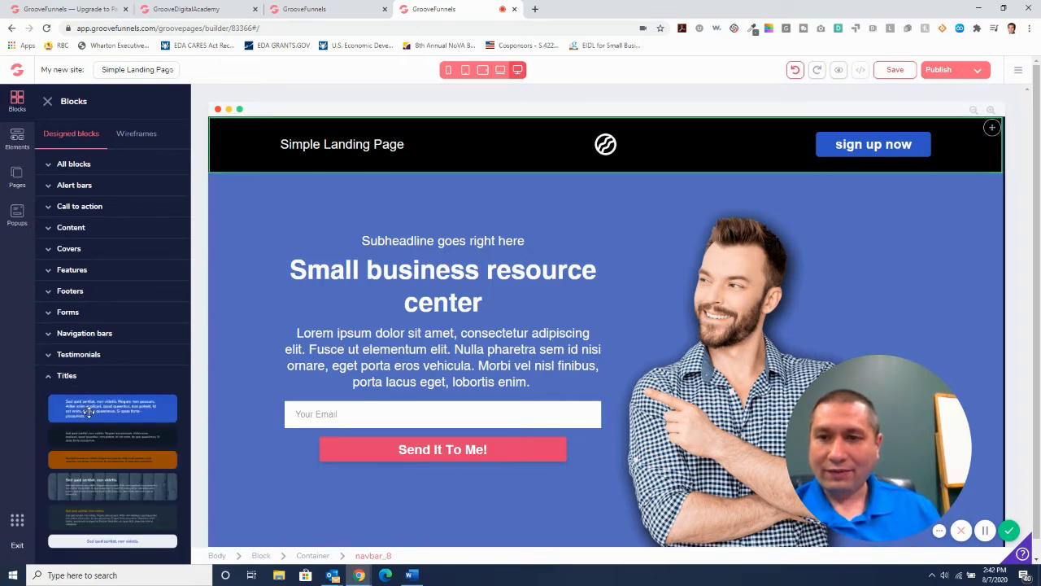
{"action": "left_click_drag", "start_coordinate": [89, 411], "coordinate": [533, 226]}
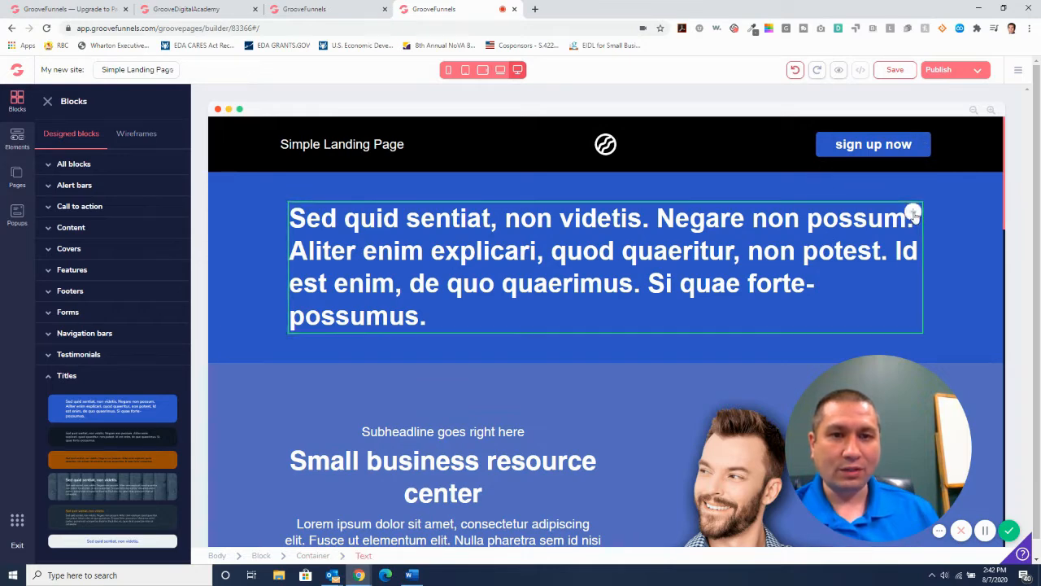
{"action": "left_click", "coordinate": [795, 70]}
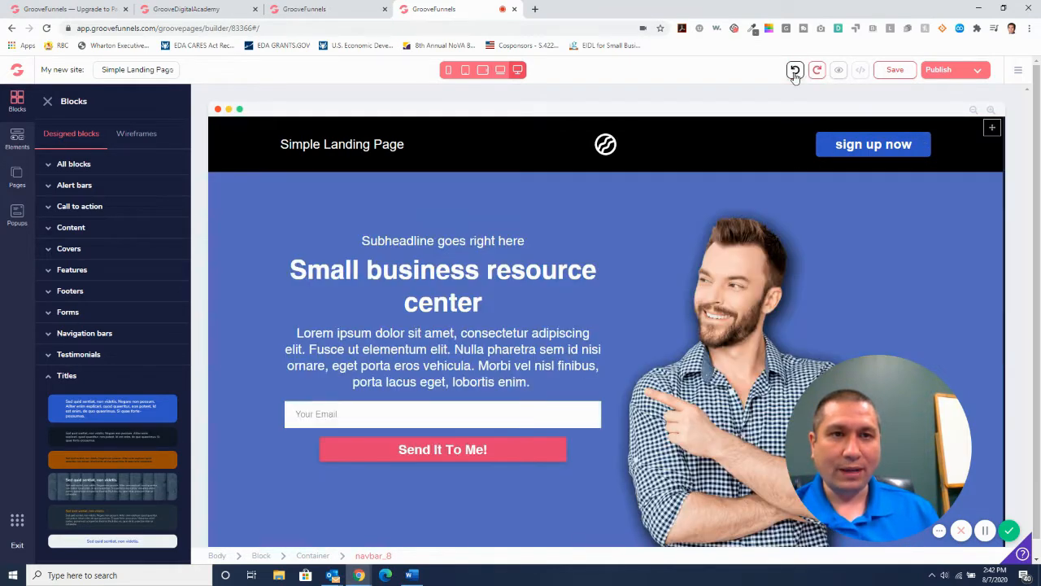
Browse the designed testimonial blocks
{"action": "left_click", "coordinate": [49, 357]}
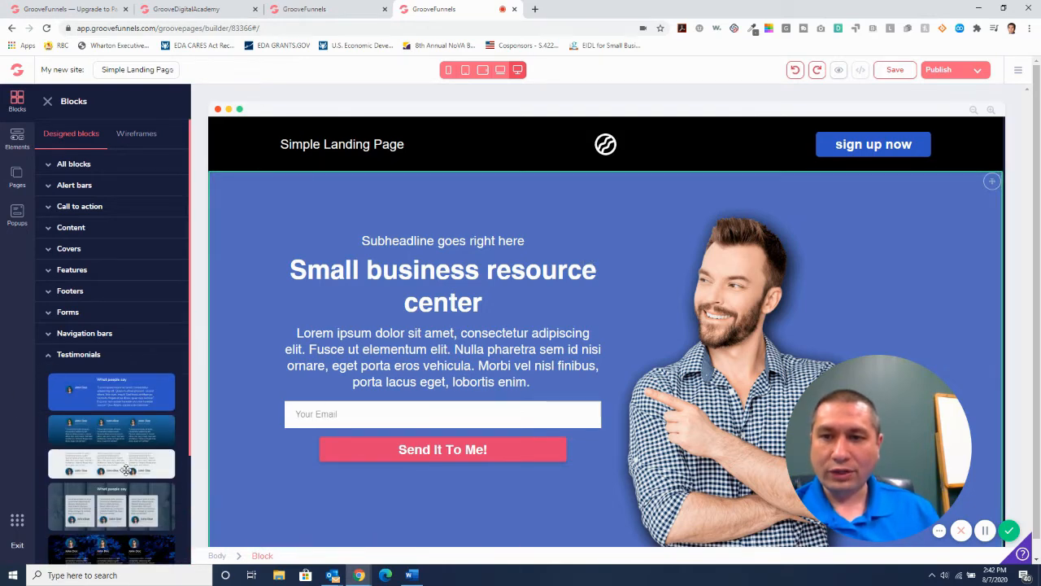
{"action": "scroll", "coordinate": [130, 464], "scroll_direction": "down", "scroll_amount": 1}
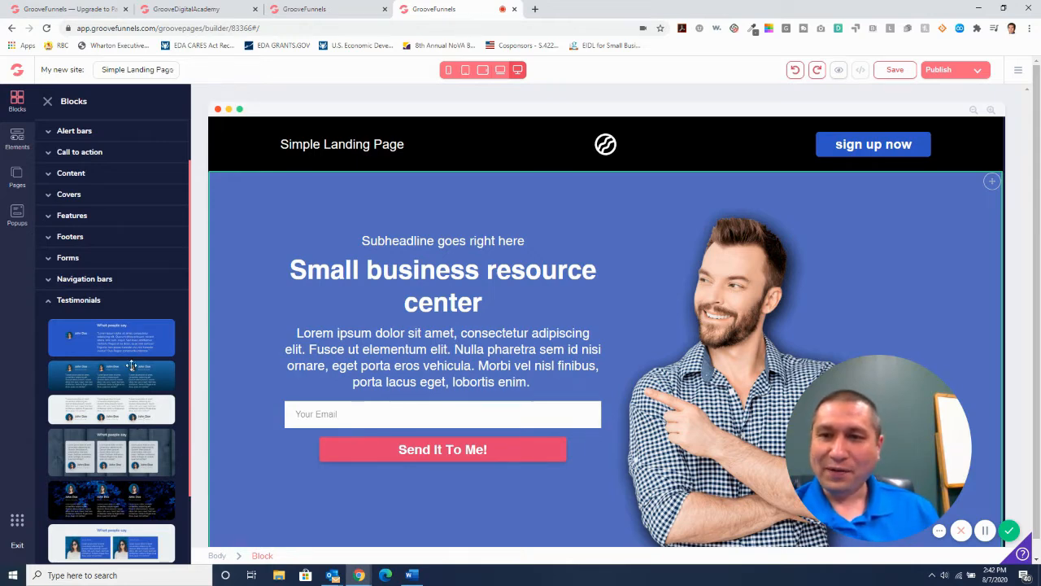
{"action": "scroll", "coordinate": [118, 472], "scroll_direction": "down", "scroll_amount": 3}
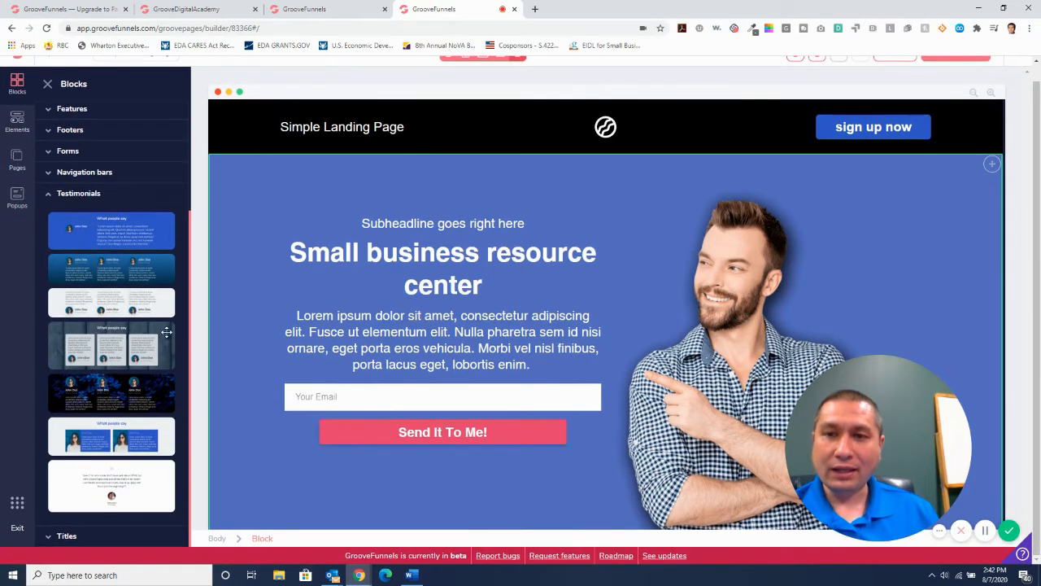
{"action": "scroll", "coordinate": [138, 353], "scroll_direction": "up", "scroll_amount": 2}
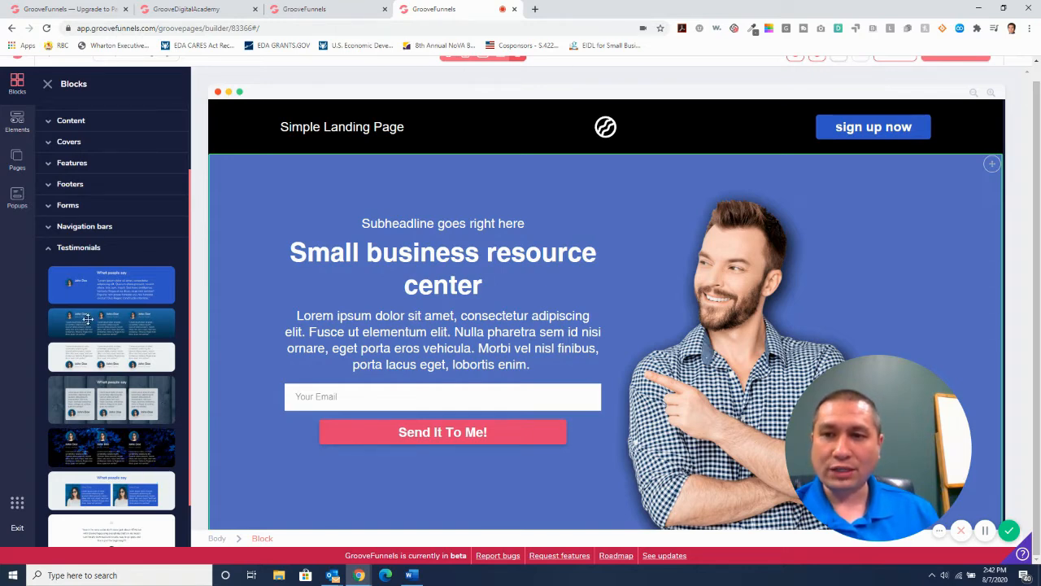
{"action": "left_click", "coordinate": [49, 249]}
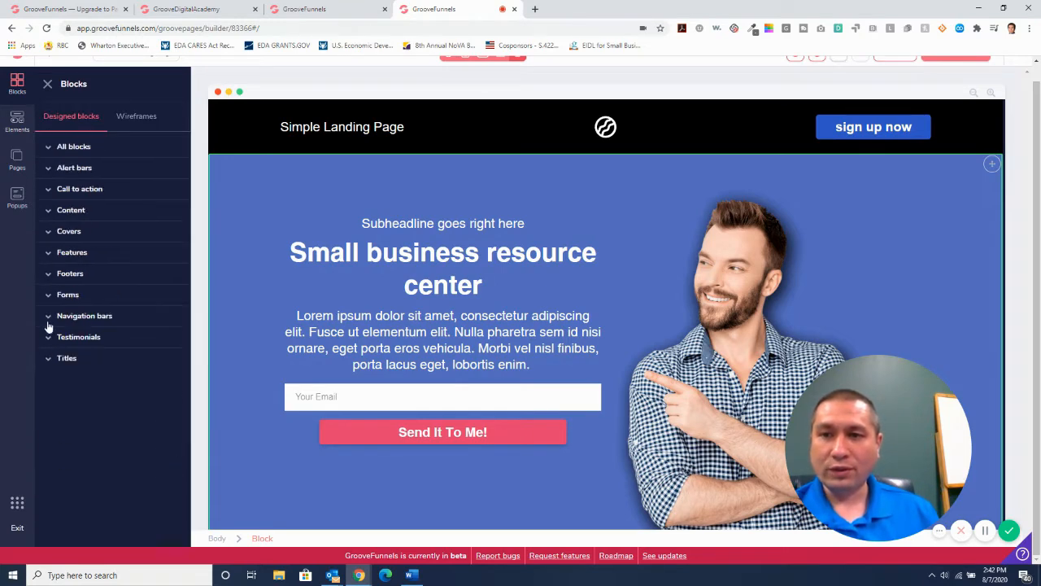
Try out the first designed navigation bar block beneath the black header, and undo the insertion
{"action": "left_click", "coordinate": [48, 320]}
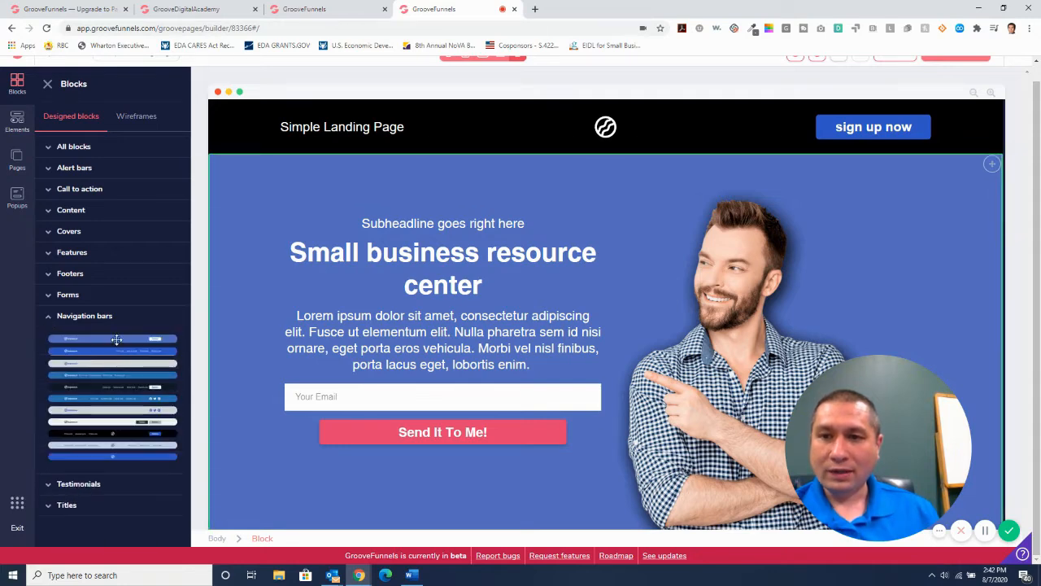
{"action": "left_click_drag", "start_coordinate": [118, 340], "coordinate": [559, 207]}
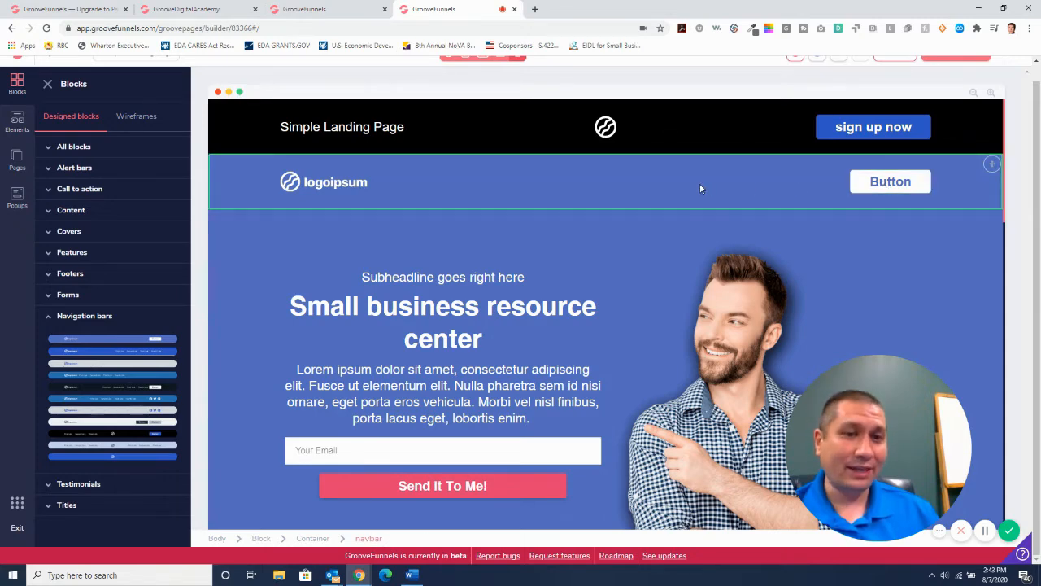
{"action": "scroll", "coordinate": [810, 139], "scroll_direction": "up", "scroll_amount": 1}
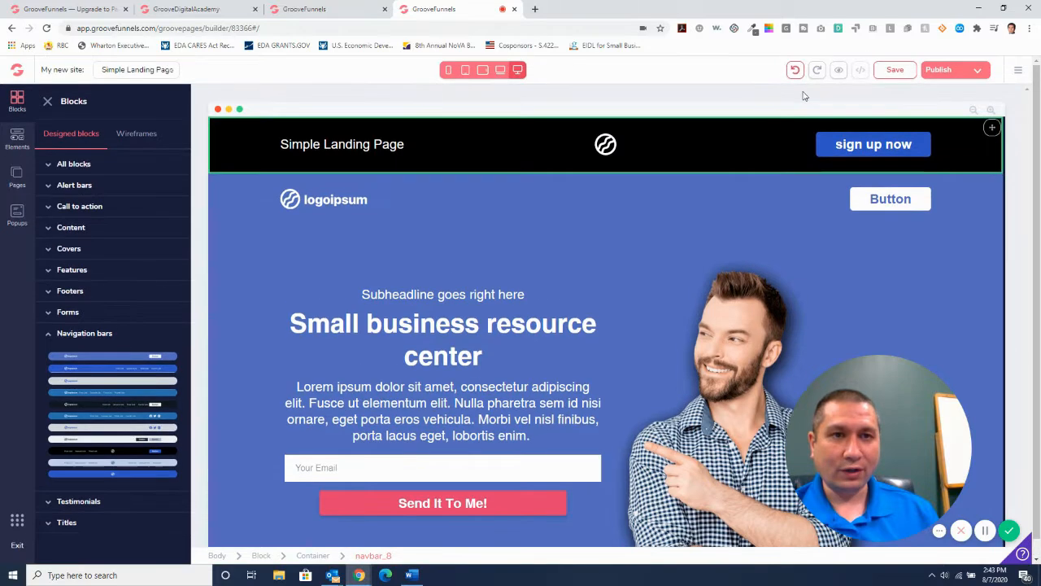
{"action": "left_click", "coordinate": [795, 71]}
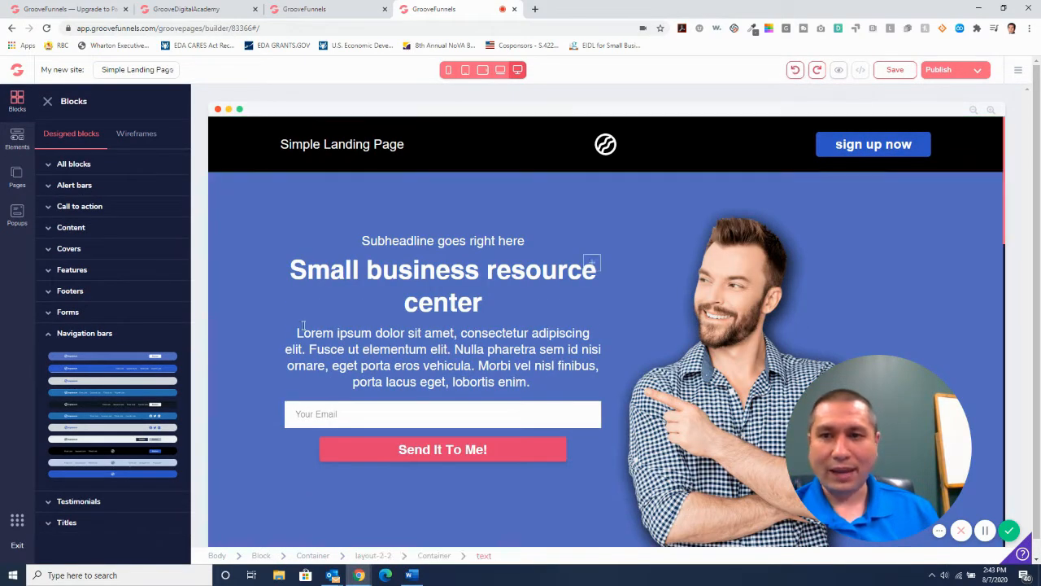
Try out the second designed form block beneath the header, look over its layout, and undo the insertion
{"action": "left_click", "coordinate": [47, 316]}
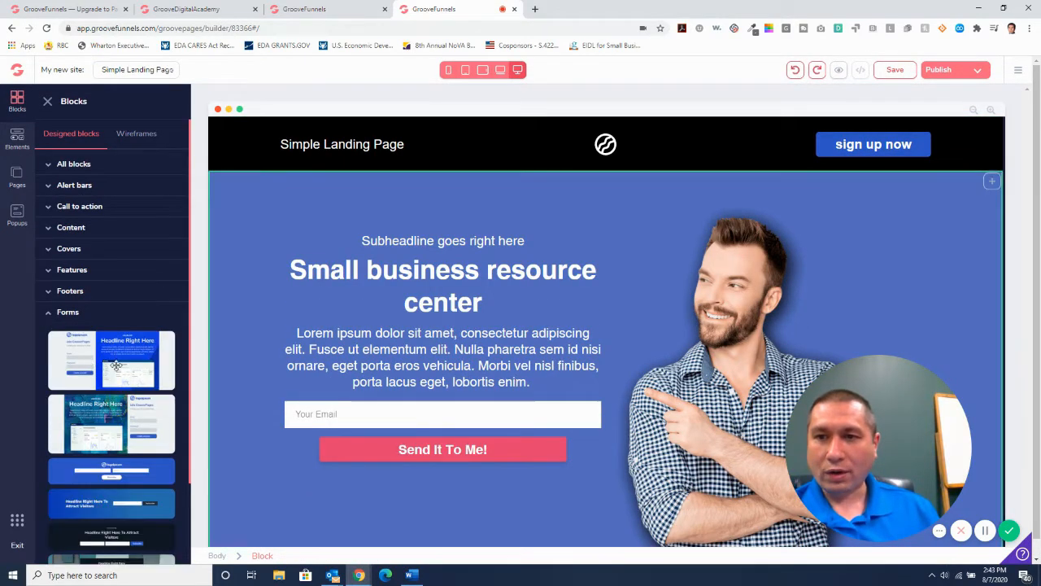
{"action": "scroll", "coordinate": [162, 363], "scroll_direction": "down", "scroll_amount": 1}
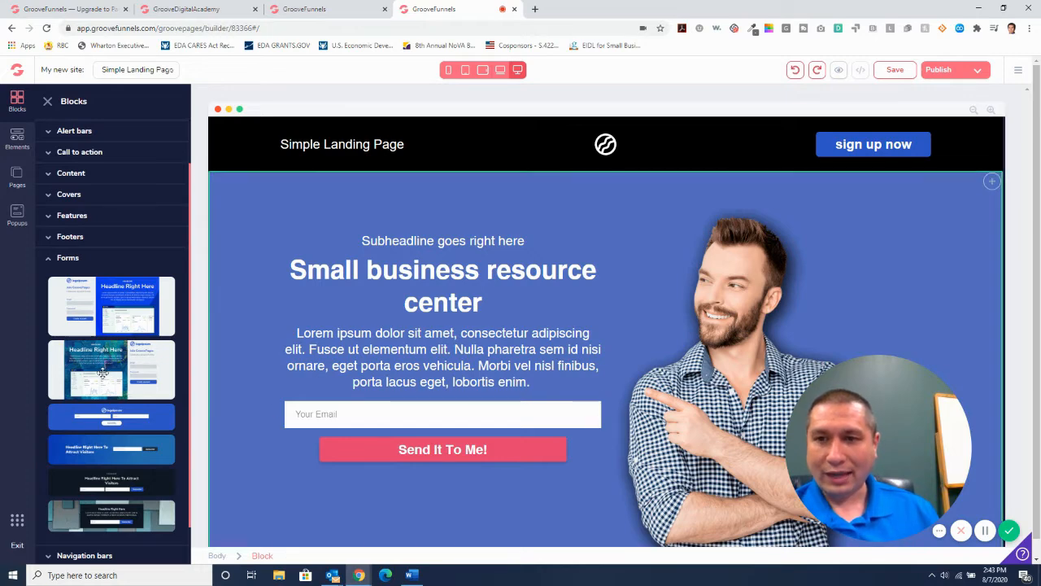
{"action": "left_click_drag", "start_coordinate": [99, 373], "coordinate": [516, 248]}
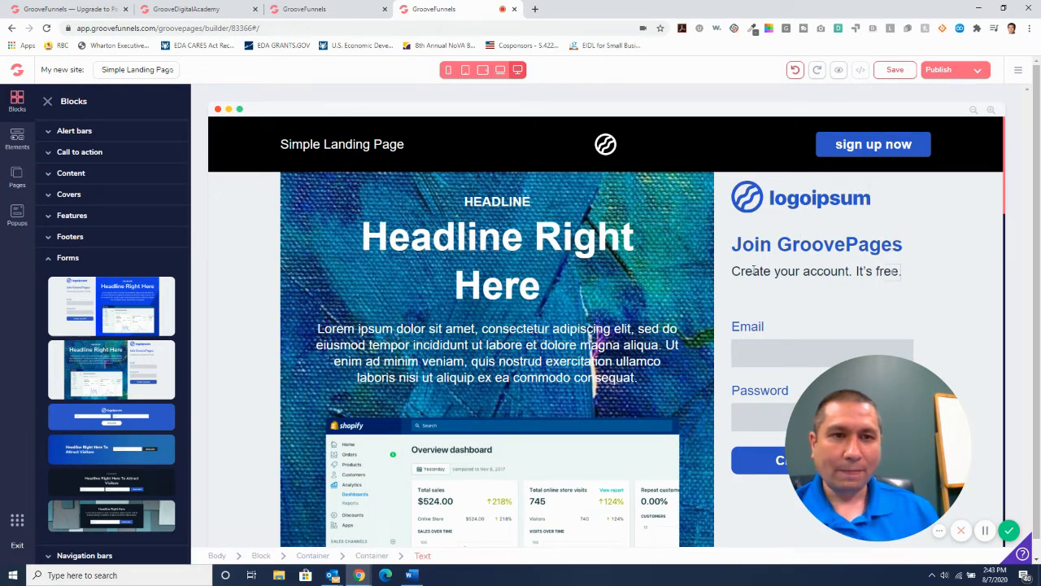
{"action": "scroll", "coordinate": [754, 271], "scroll_direction": "down", "scroll_amount": 2}
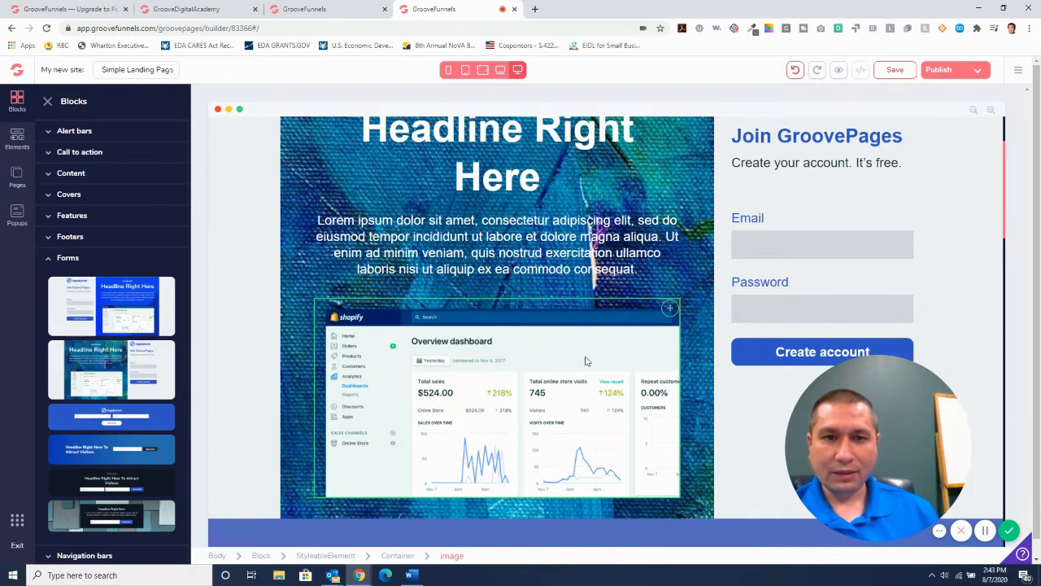
{"action": "scroll", "coordinate": [444, 403], "scroll_direction": "down", "scroll_amount": 2}
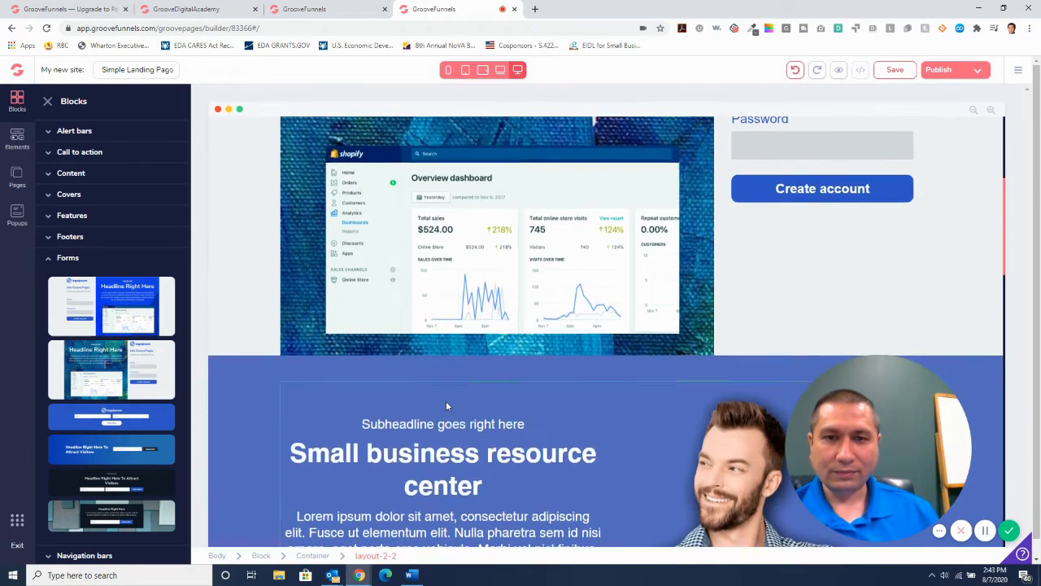
{"action": "scroll", "coordinate": [446, 401], "scroll_direction": "up", "scroll_amount": 4}
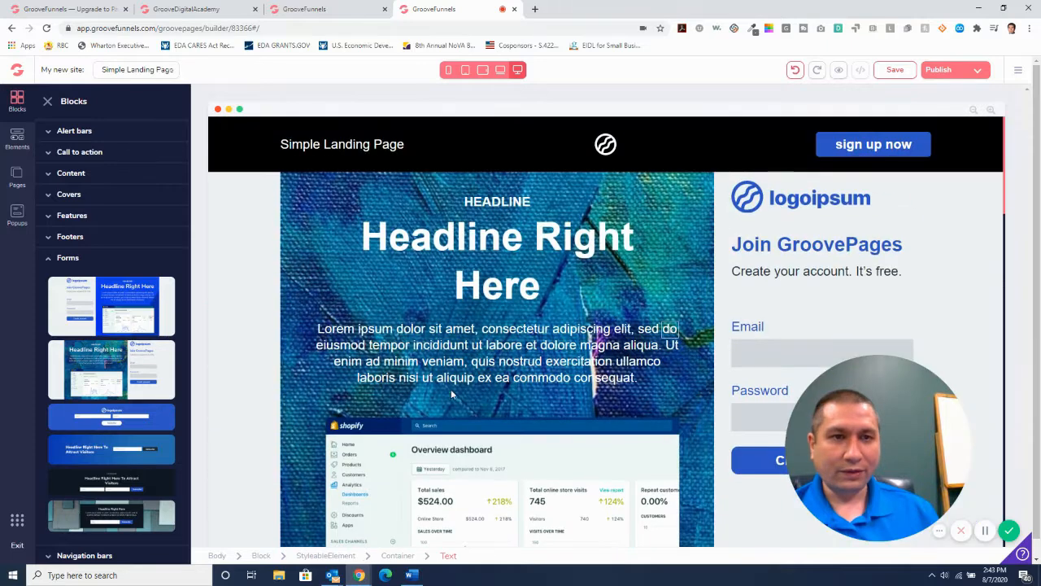
{"action": "left_click", "coordinate": [794, 70]}
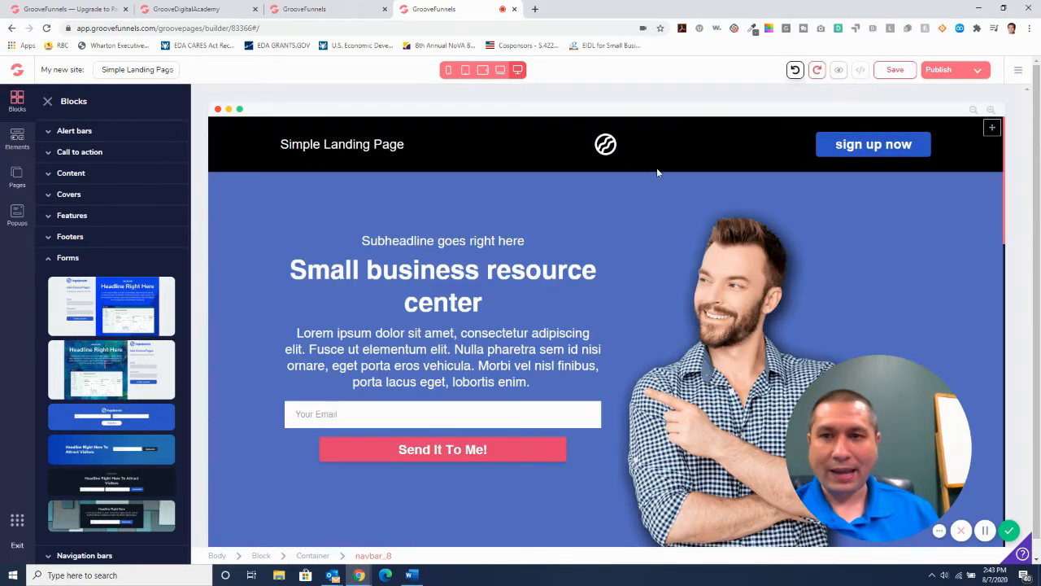
Browse the designed blocks for features, covers and content
{"action": "left_click", "coordinate": [54, 257]}
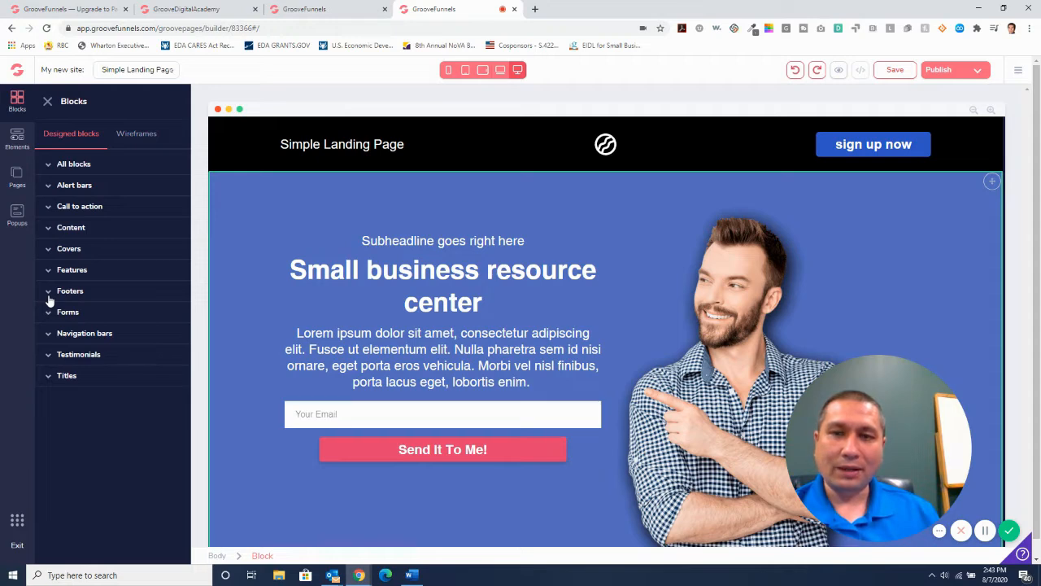
{"action": "left_click", "coordinate": [51, 275]}
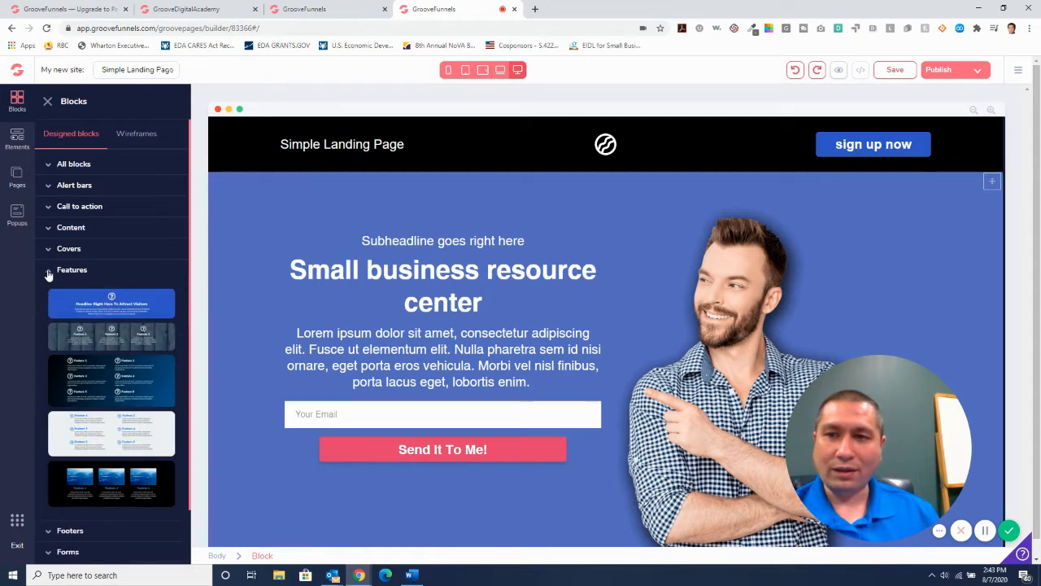
{"action": "left_click", "coordinate": [49, 274]}
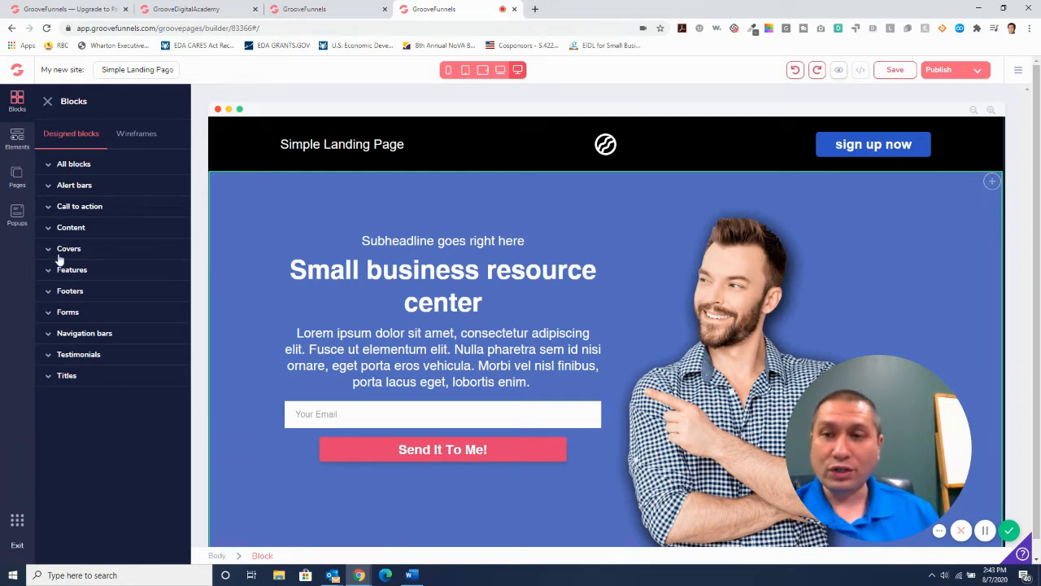
{"action": "left_click", "coordinate": [50, 252]}
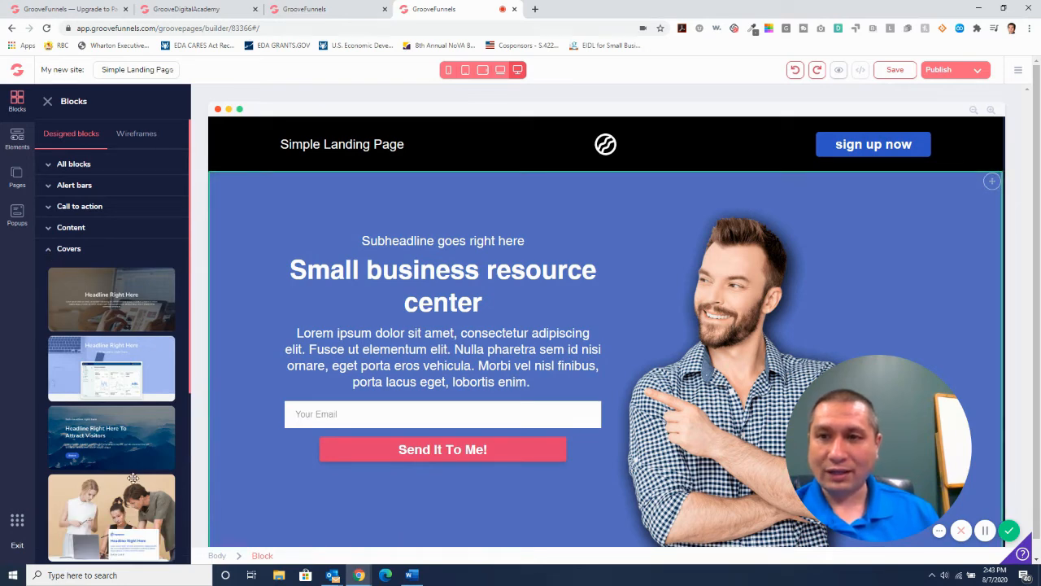
{"action": "left_click", "coordinate": [49, 250]}
{"action": "left_click", "coordinate": [49, 230]}
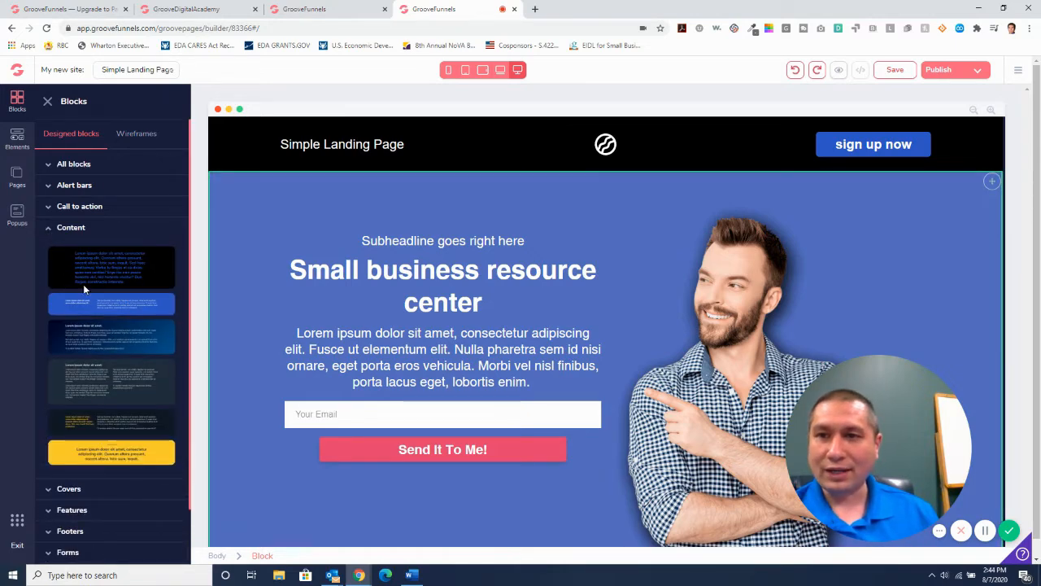
{"action": "left_click", "coordinate": [47, 231]}
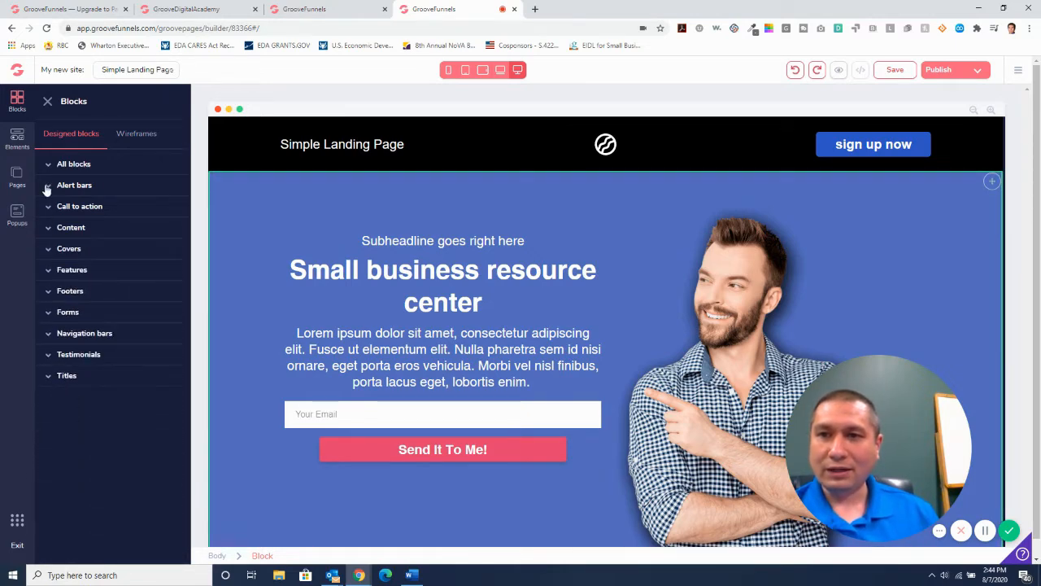
Browse the designed alert bars and the full list of designed blocks
{"action": "left_click", "coordinate": [47, 187]}
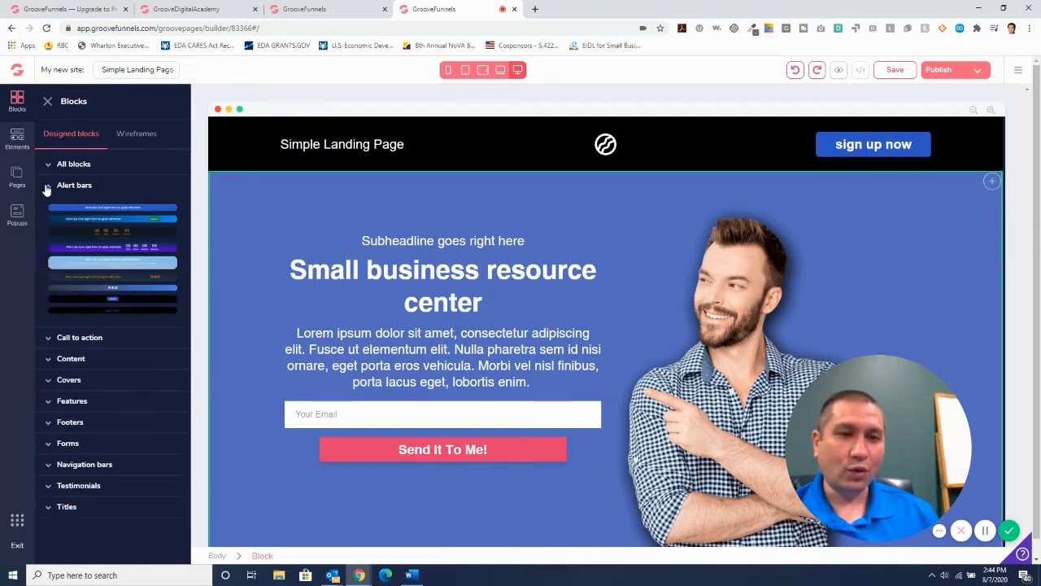
{"action": "left_click", "coordinate": [47, 187]}
{"action": "left_click", "coordinate": [48, 166]}
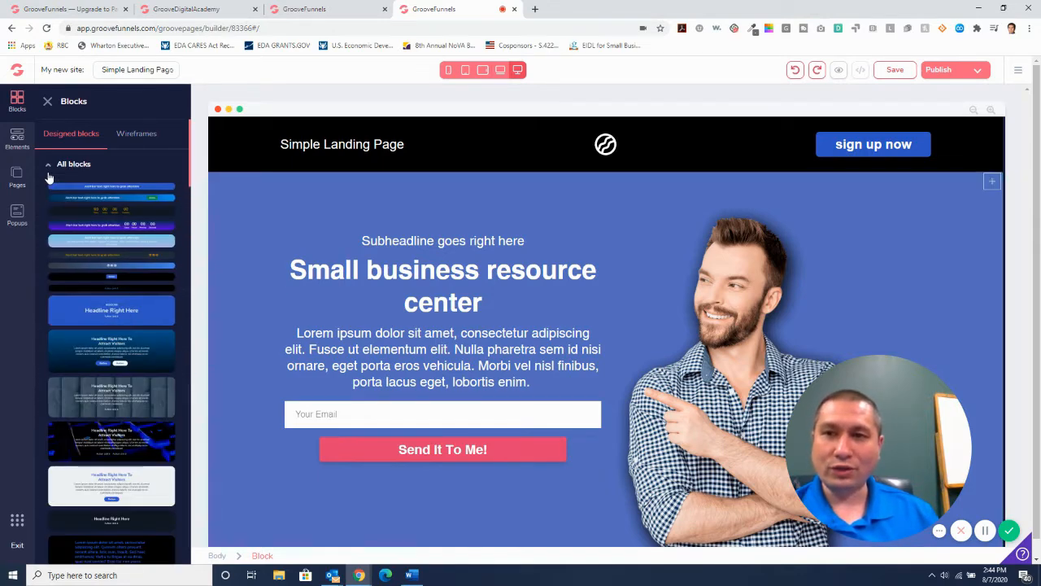
{"action": "left_click", "coordinate": [49, 165]}
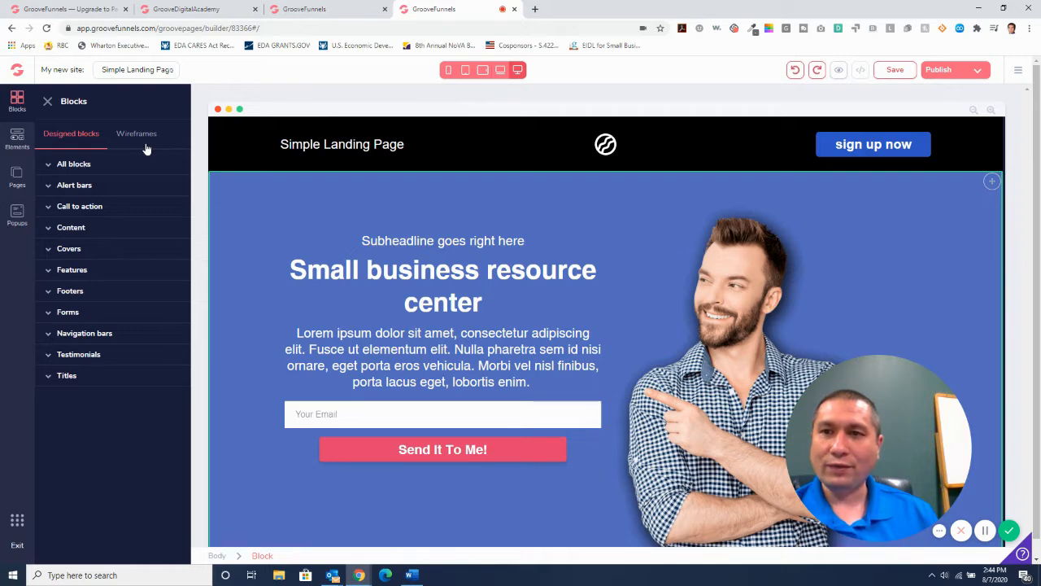
Try out the first wireframe alert bar beneath the black header, and undo the insertion
{"action": "left_click", "coordinate": [143, 136]}
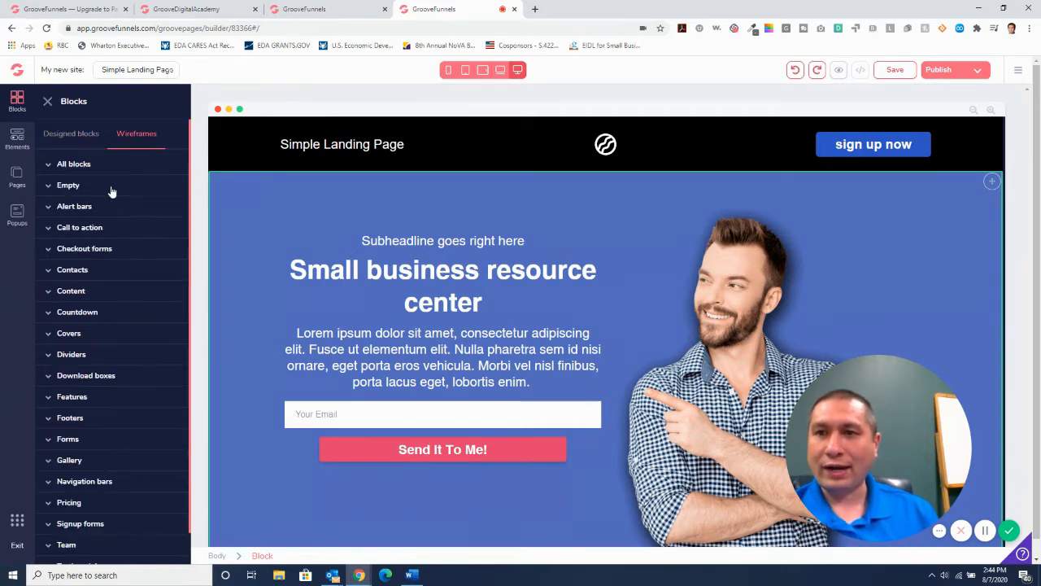
{"action": "left_click", "coordinate": [49, 209]}
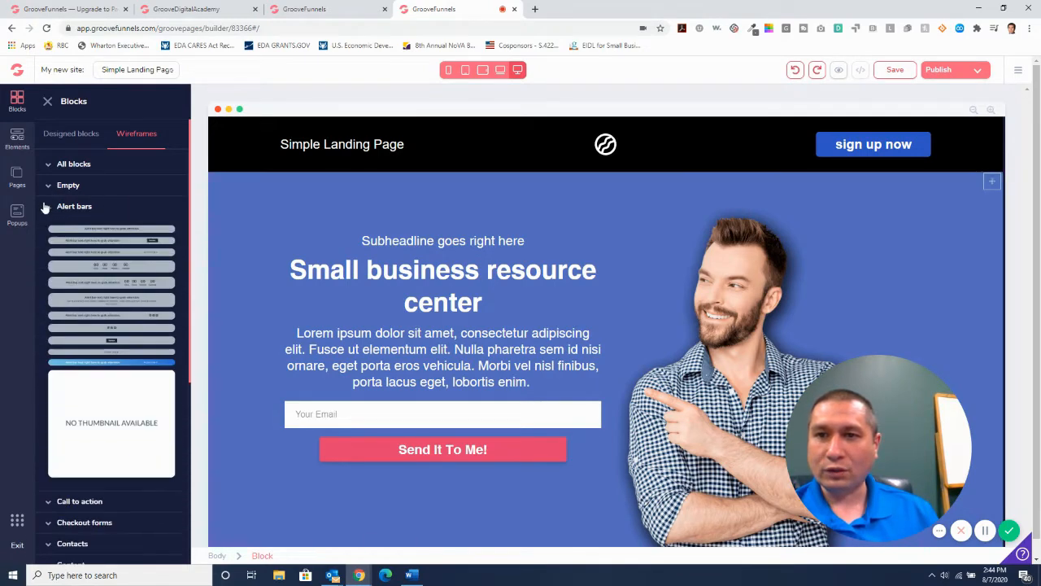
{"action": "left_click_drag", "start_coordinate": [92, 229], "coordinate": [549, 223]}
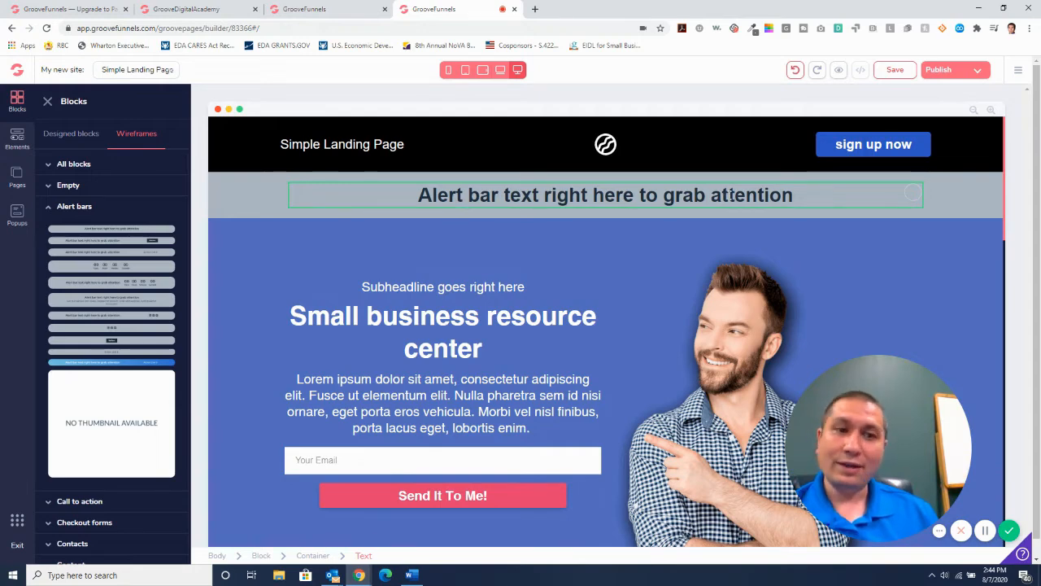
{"action": "left_click", "coordinate": [795, 71]}
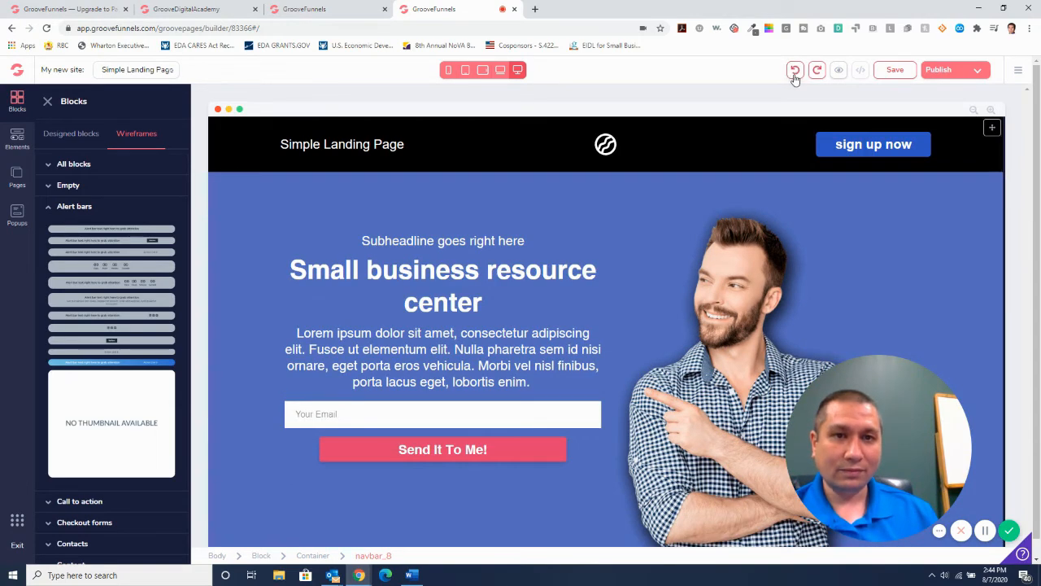
{"action": "left_click", "coordinate": [49, 209]}
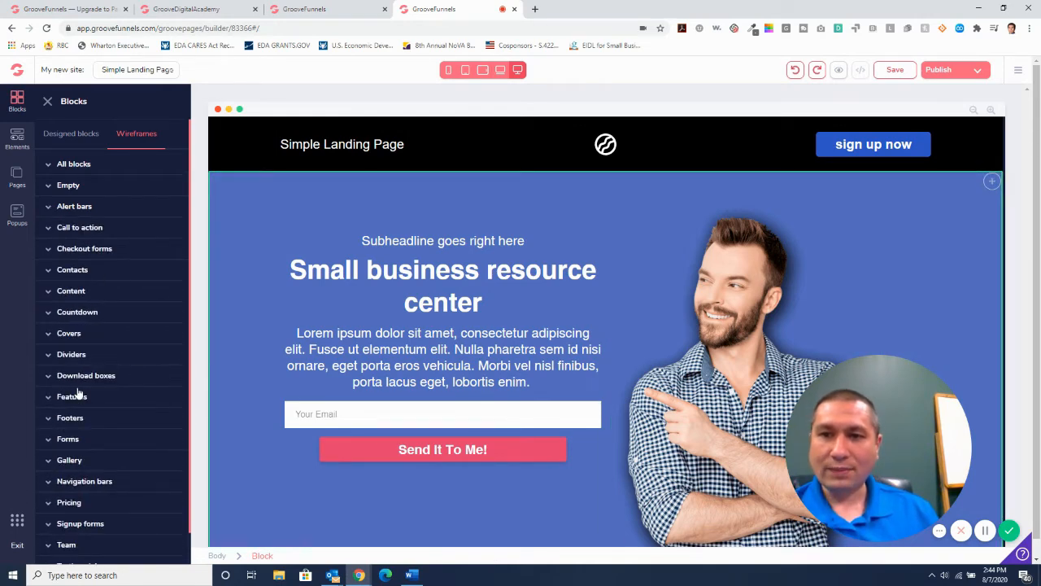
Look over the wireframe download boxes, try out the first wireframe divider beneath the header, and undo the insertion
{"action": "left_click", "coordinate": [48, 378]}
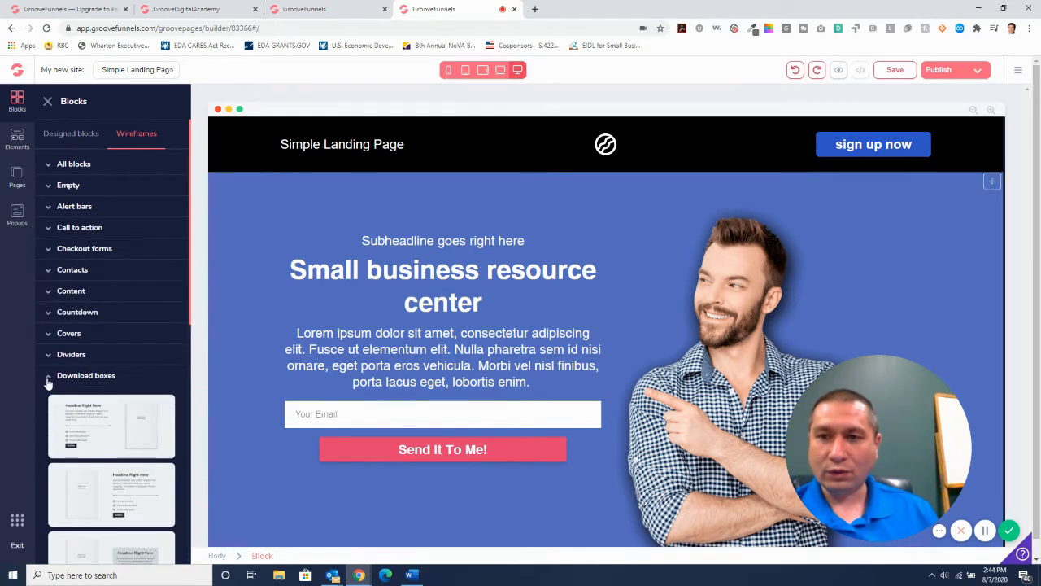
{"action": "left_click", "coordinate": [48, 376]}
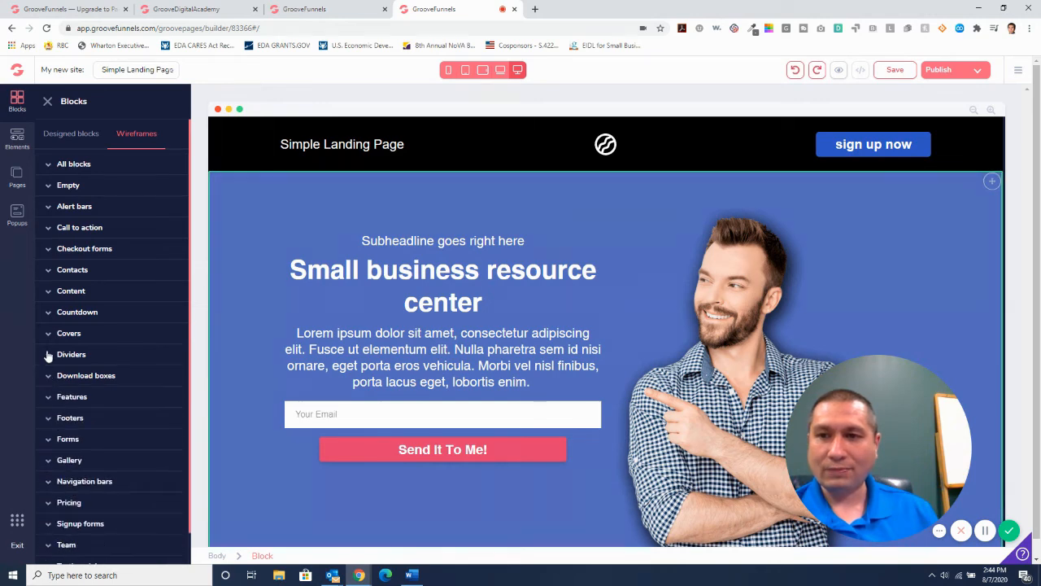
{"action": "left_click", "coordinate": [48, 354]}
{"action": "left_click_drag", "start_coordinate": [74, 377], "coordinate": [514, 206]}
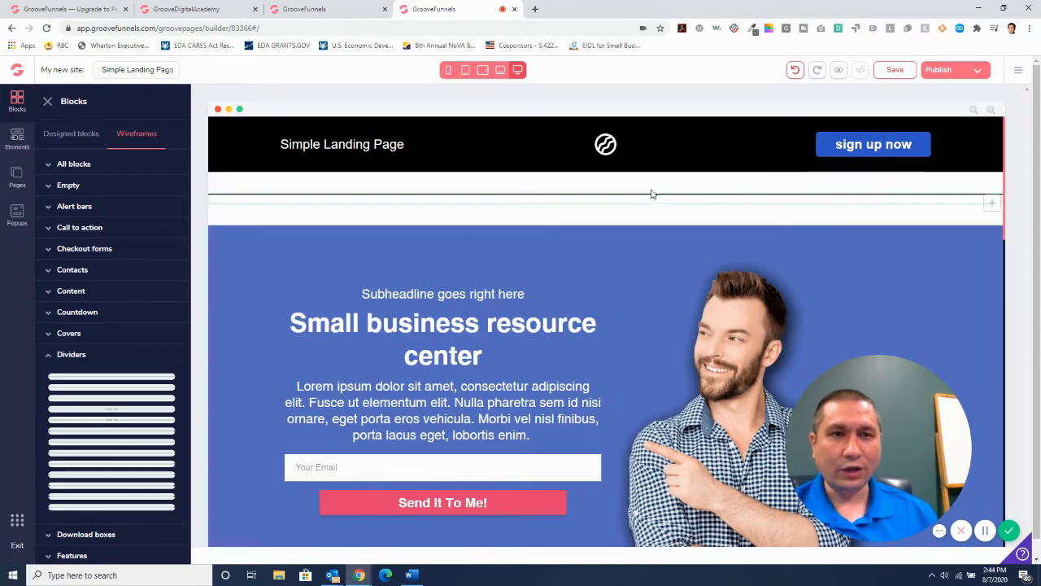
{"action": "left_click", "coordinate": [795, 70]}
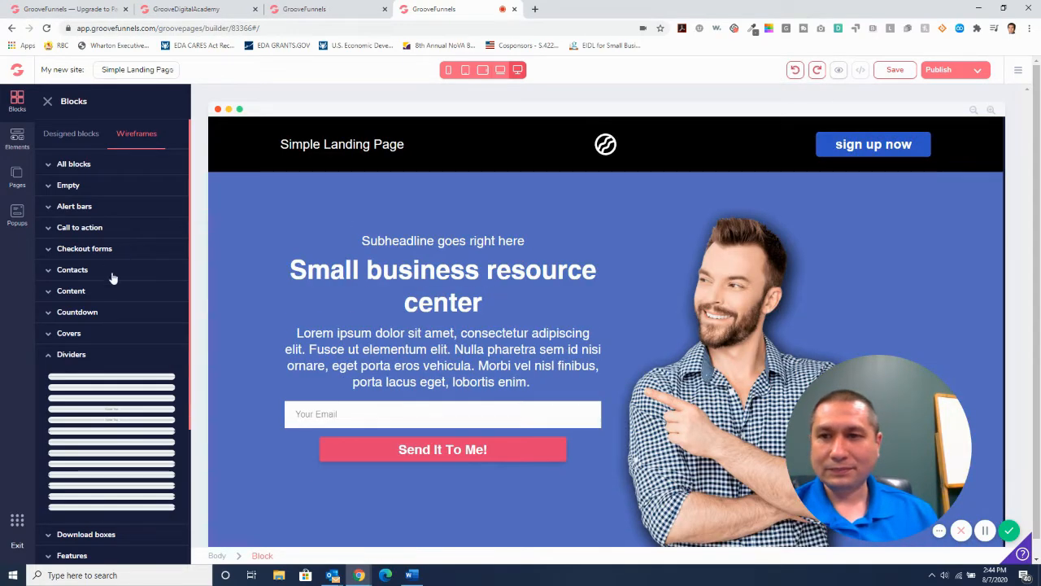
{"action": "left_click", "coordinate": [55, 355]}
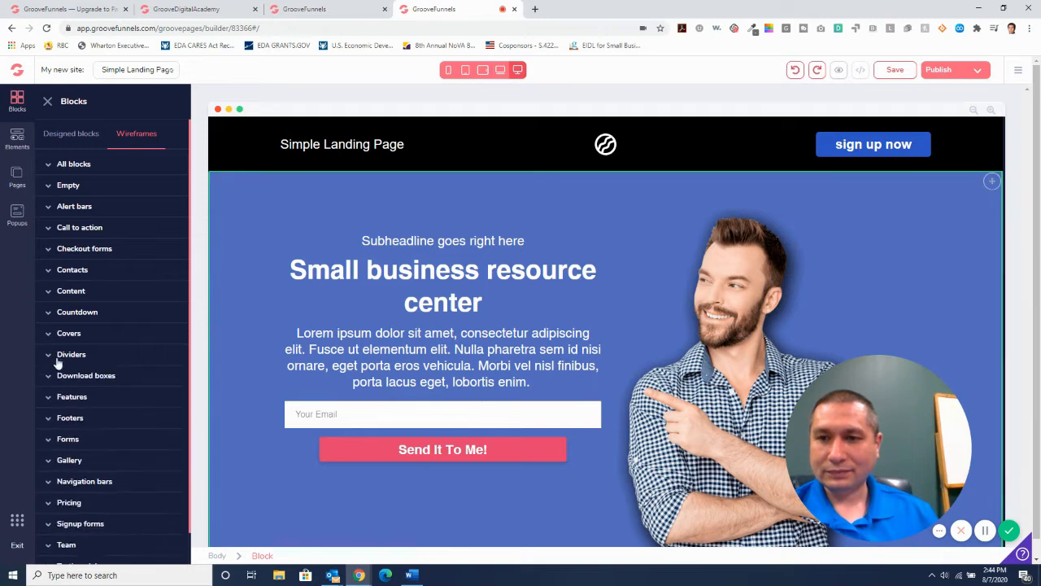
Insert the first wireframe footer, with the copyright text and social icons, beneath the black header
{"action": "scroll", "coordinate": [90, 358], "scroll_direction": "down", "scroll_amount": 1}
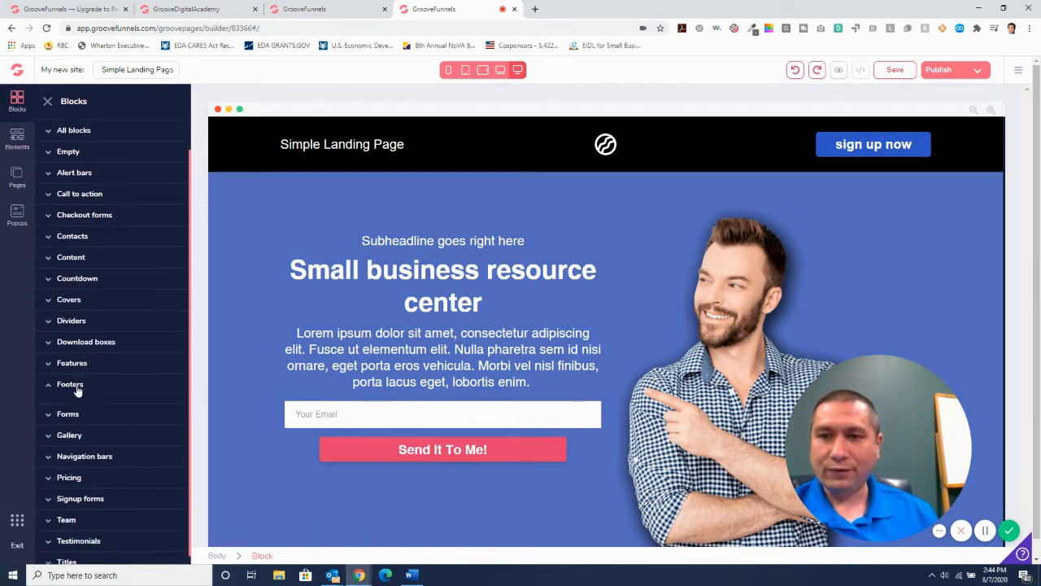
{"action": "left_click", "coordinate": [77, 389]}
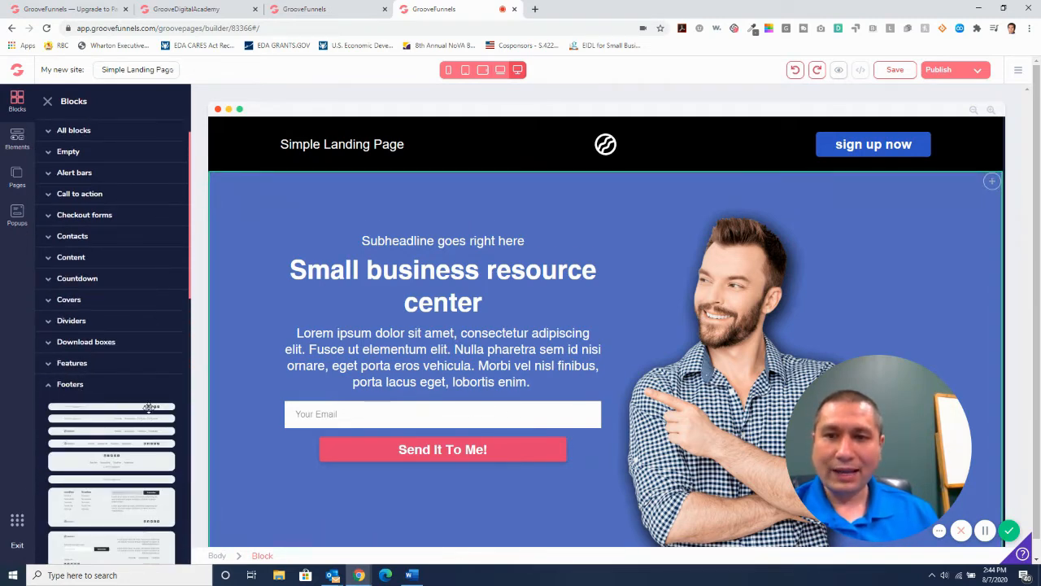
{"action": "left_click_drag", "start_coordinate": [222, 393], "coordinate": [606, 222]}
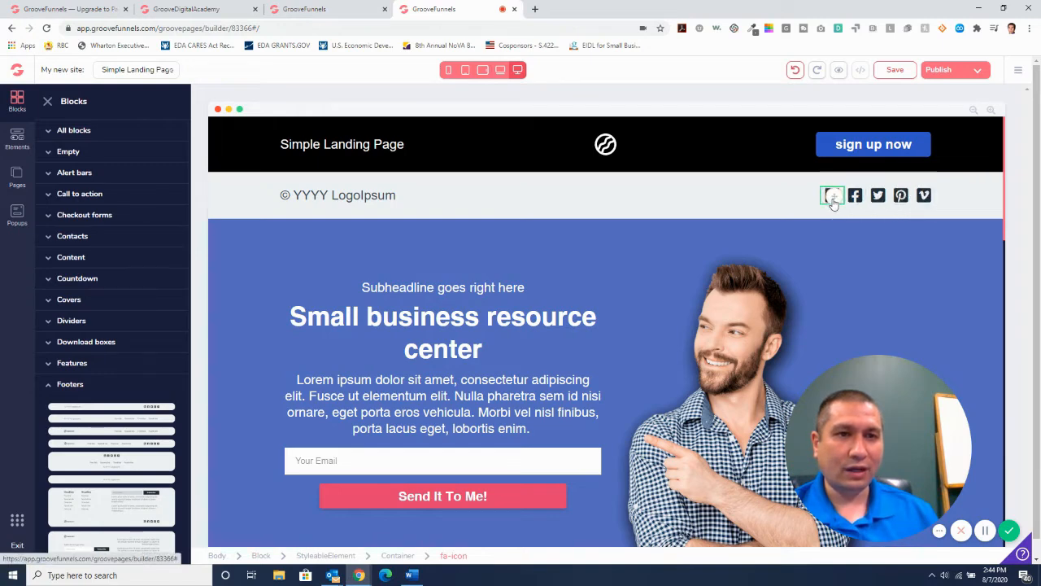
Look over the design and configuration settings of the footer's LinkedIn icon, including the available icon choices
{"action": "left_click", "coordinate": [834, 201]}
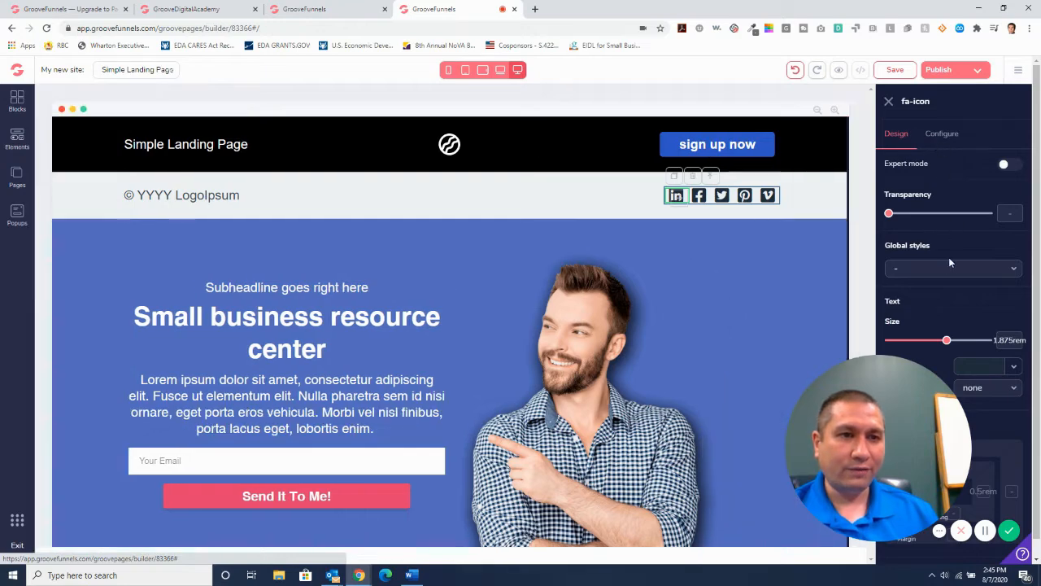
{"action": "left_click_drag", "start_coordinate": [864, 428], "coordinate": [603, 440]}
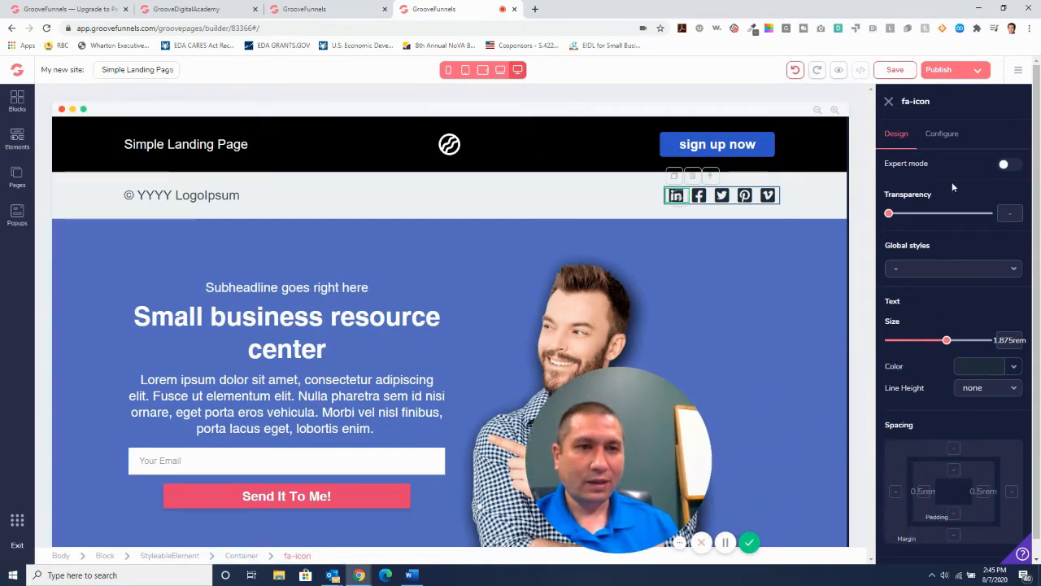
{"action": "left_click", "coordinate": [943, 135]}
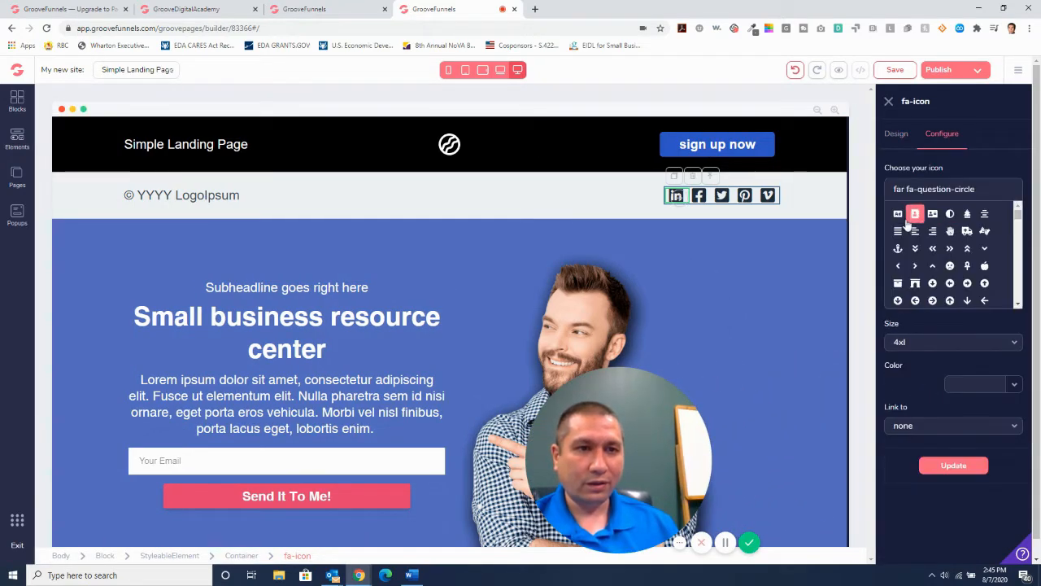
{"action": "left_click_drag", "start_coordinate": [1021, 215], "coordinate": [1015, 175]}
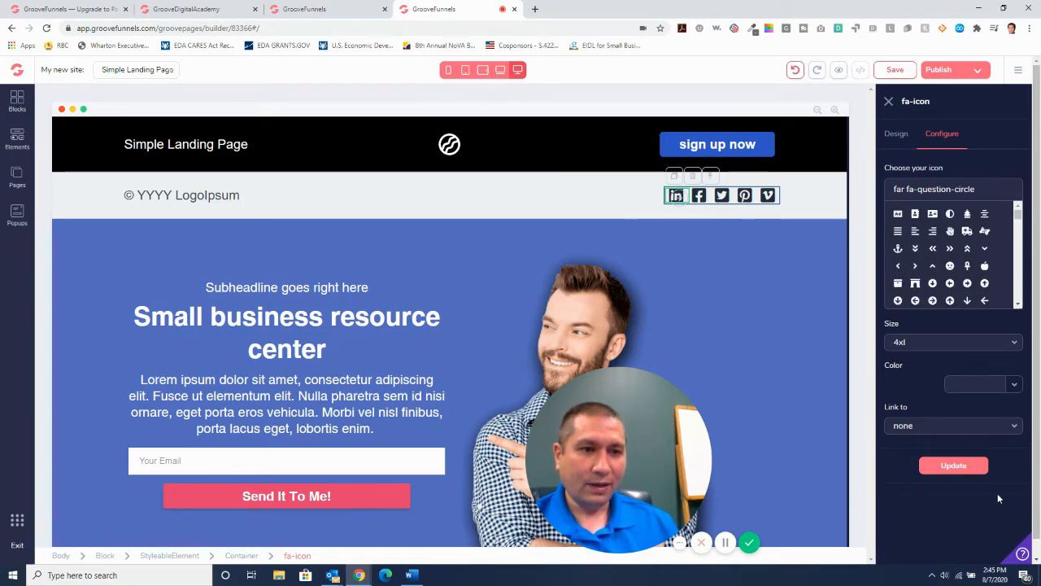
Try Page as the LinkedIn icon's link type, check the available linked pages, and switch the link type to URL
{"action": "left_click", "coordinate": [1010, 427]}
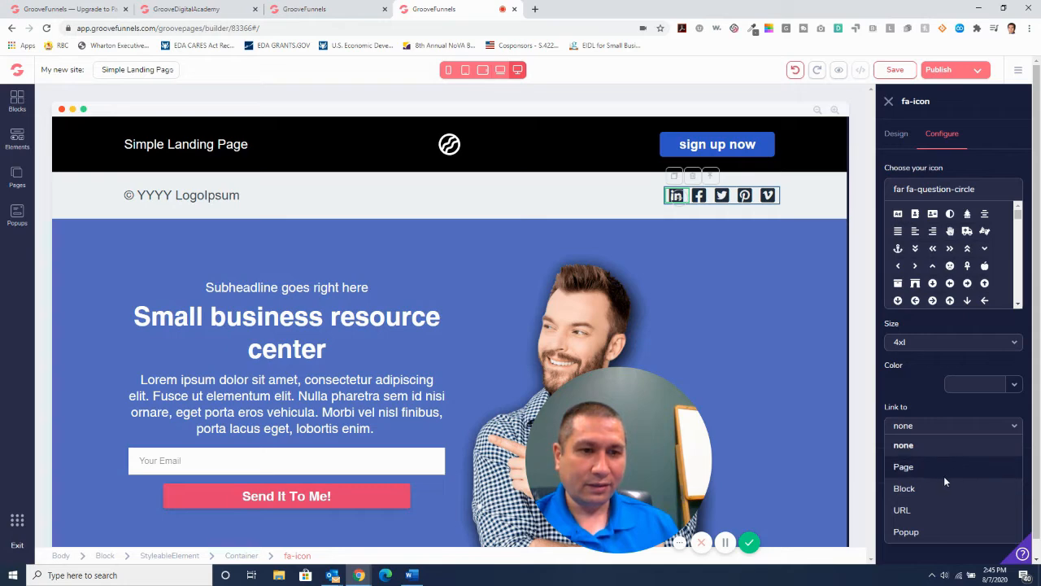
{"action": "left_click", "coordinate": [944, 473]}
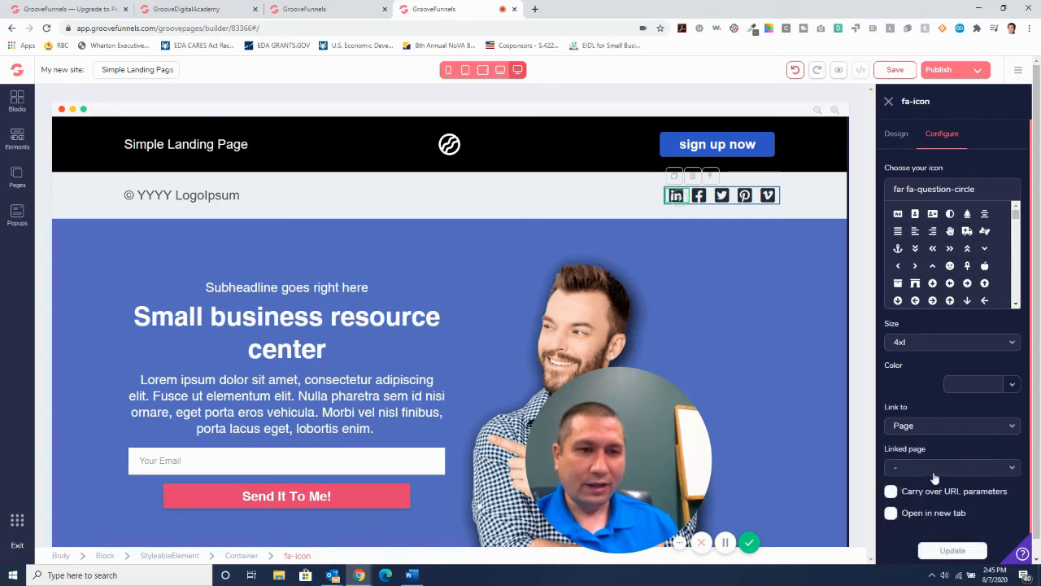
{"action": "left_click", "coordinate": [935, 477]}
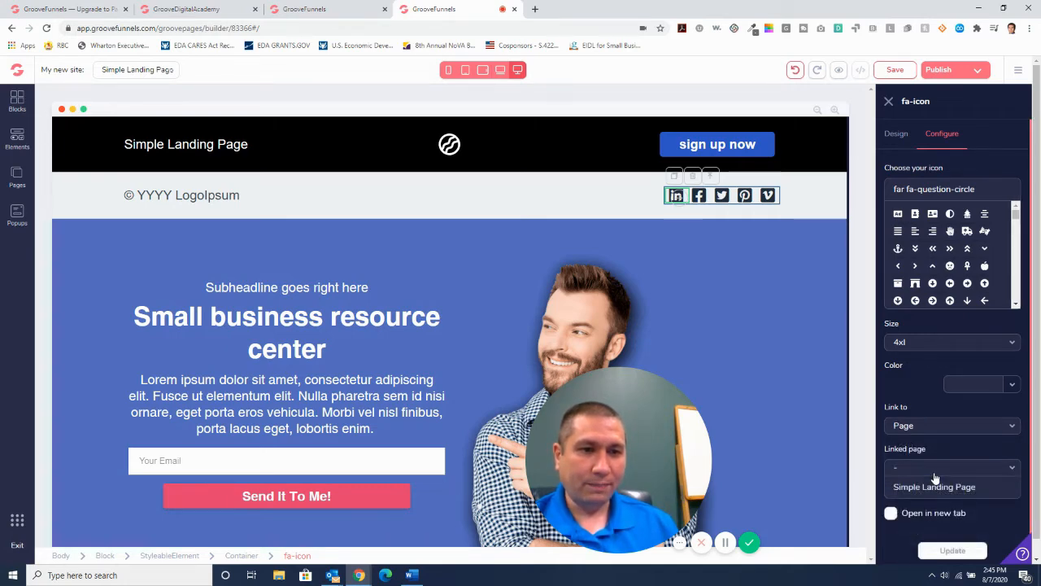
{"action": "left_click", "coordinate": [949, 475]}
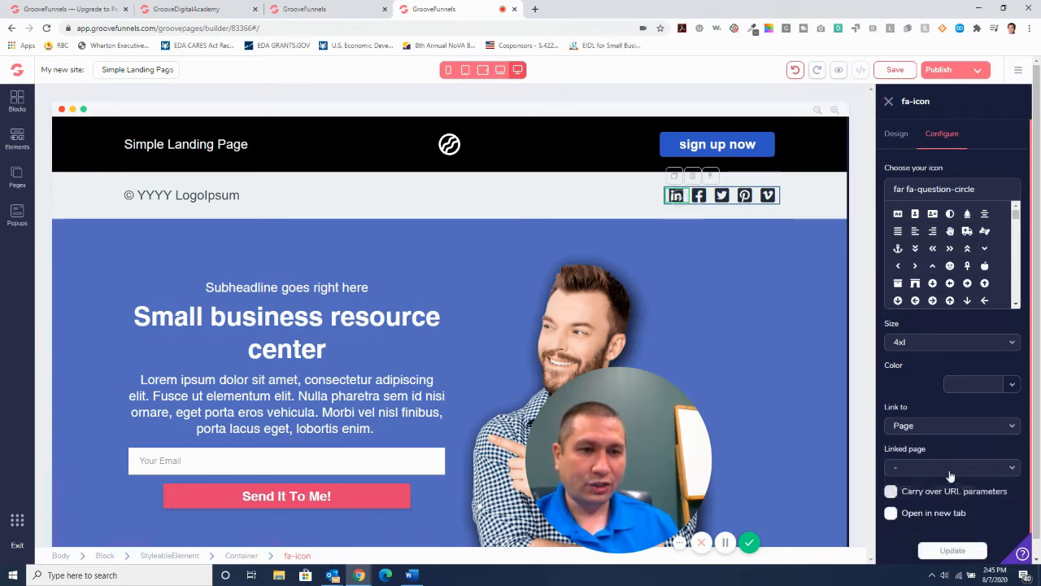
{"action": "left_click", "coordinate": [970, 426]}
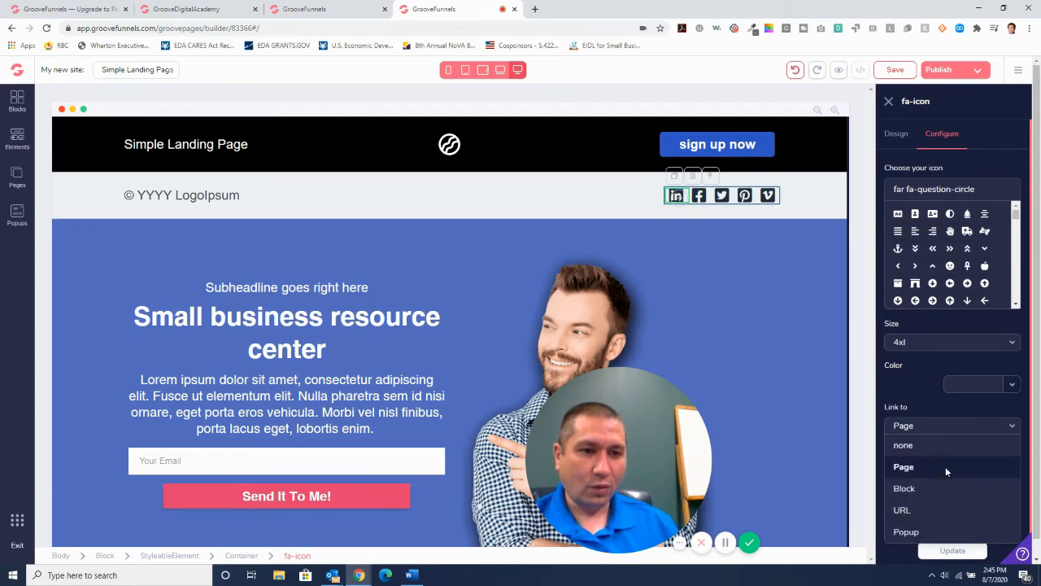
{"action": "left_click", "coordinate": [920, 515]}
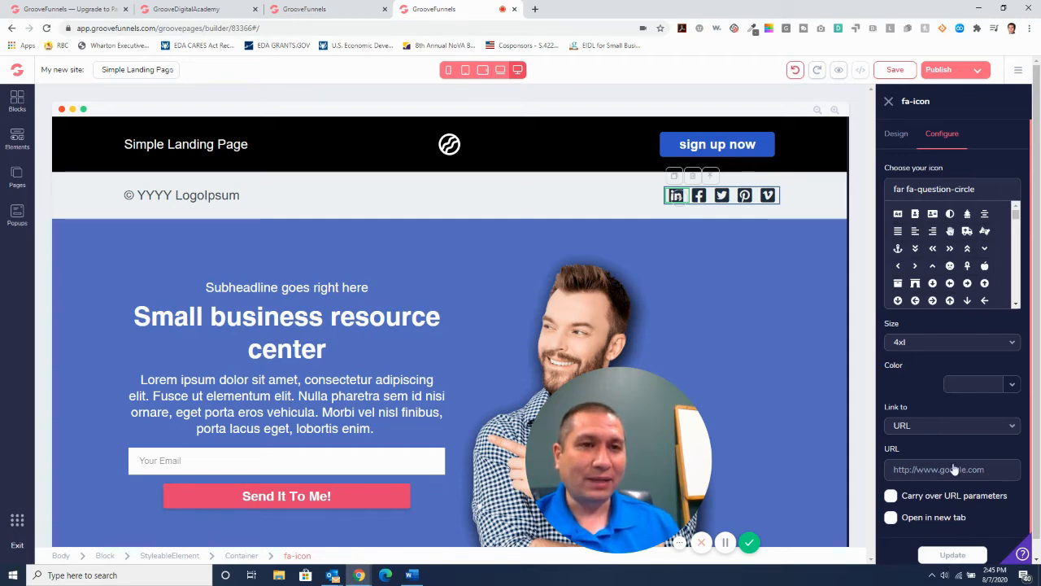
Close the LinkedIn icon's settings without updating and undo the footer insertion
{"action": "left_click", "coordinate": [889, 101]}
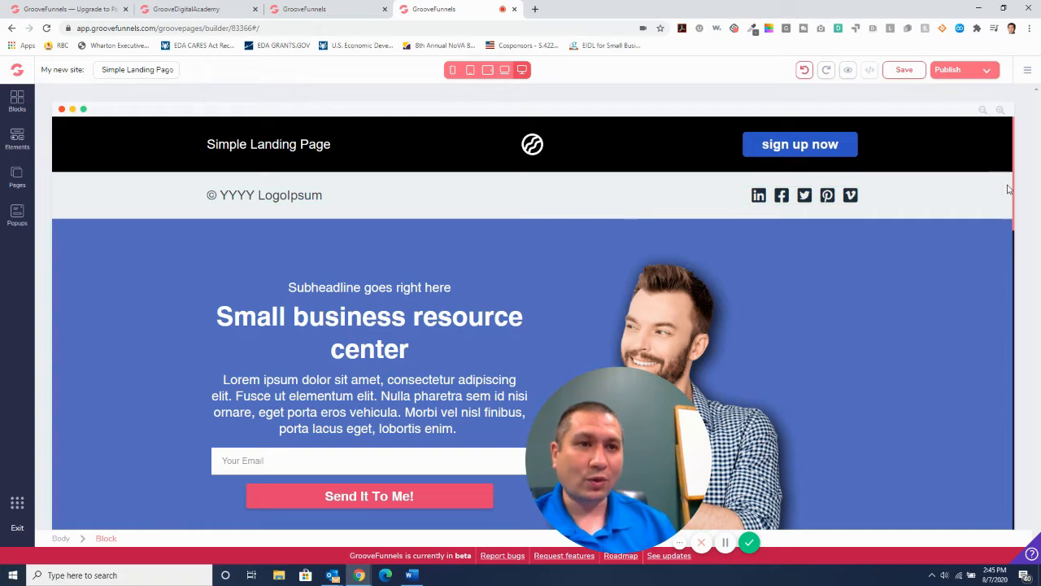
{"action": "left_click", "coordinate": [804, 70]}
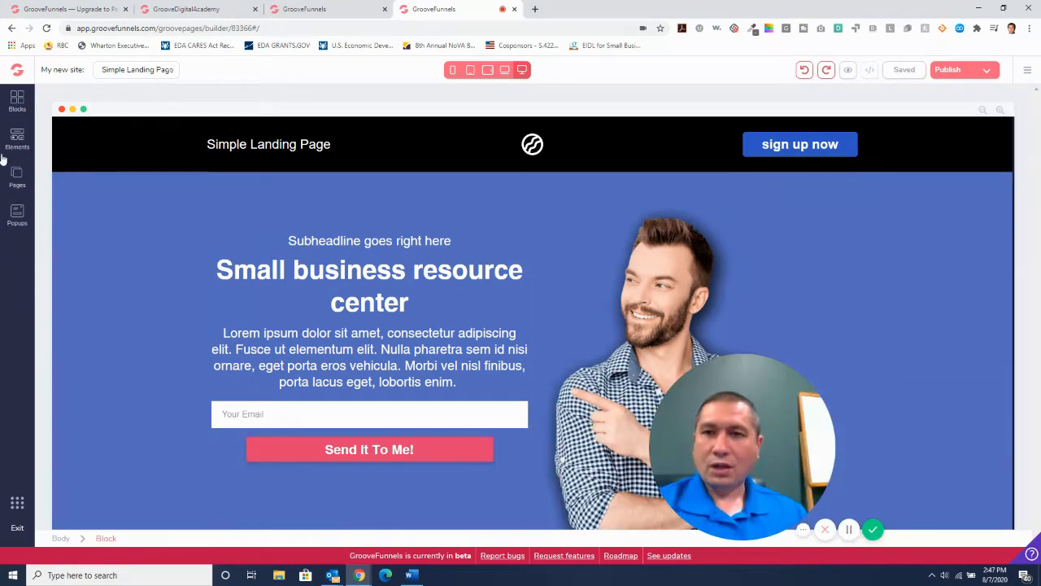
Try out the Block Quote Right element above the man's picture in the blue block, and undo the insertion
{"action": "left_click", "coordinate": [17, 138]}
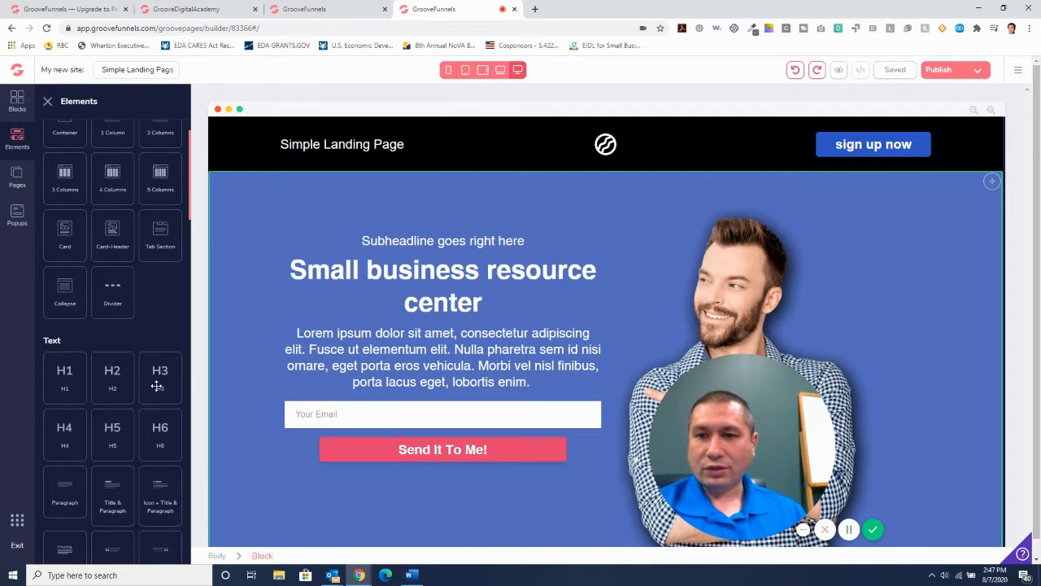
{"action": "scroll", "coordinate": [149, 457], "scroll_direction": "down", "scroll_amount": 2}
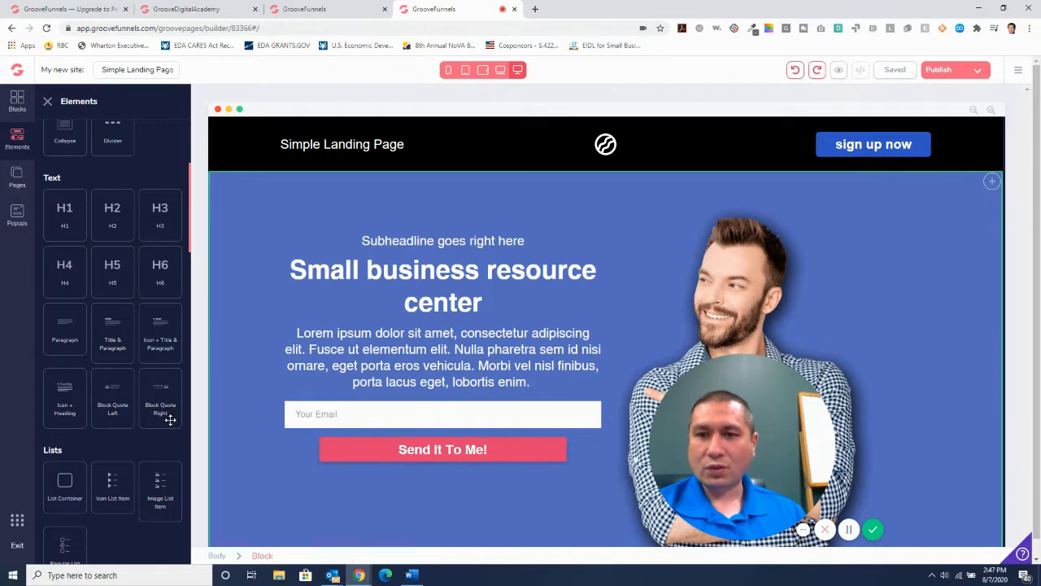
{"action": "left_click_drag", "start_coordinate": [168, 419], "coordinate": [851, 284]}
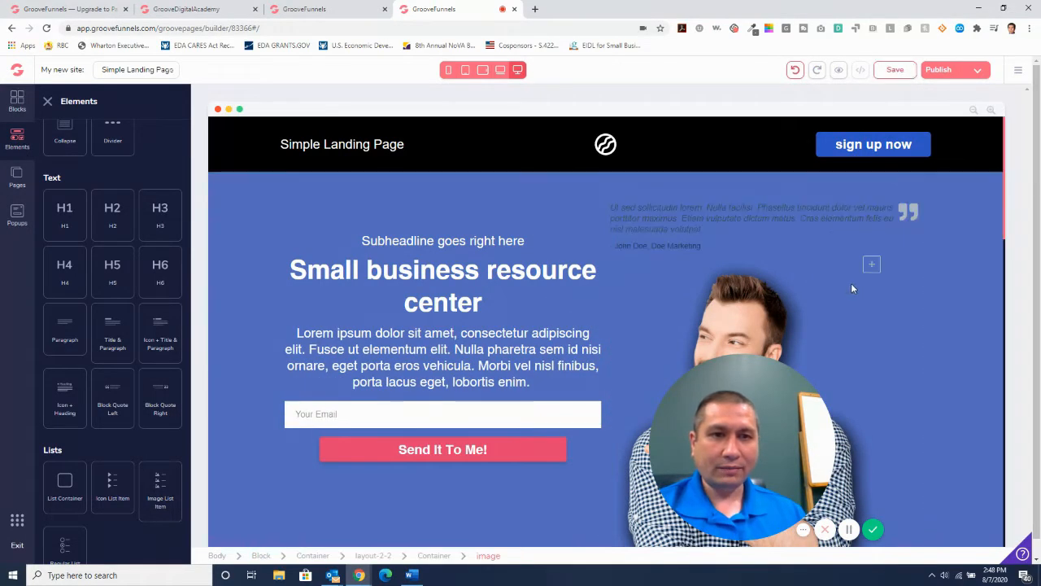
{"action": "left_click", "coordinate": [636, 226]}
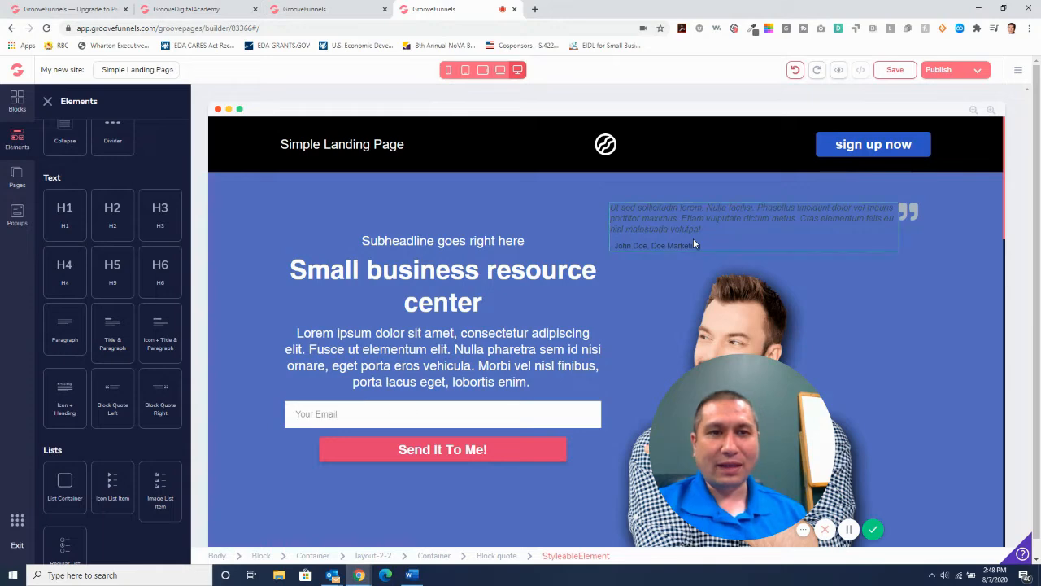
{"action": "left_click", "coordinate": [795, 70]}
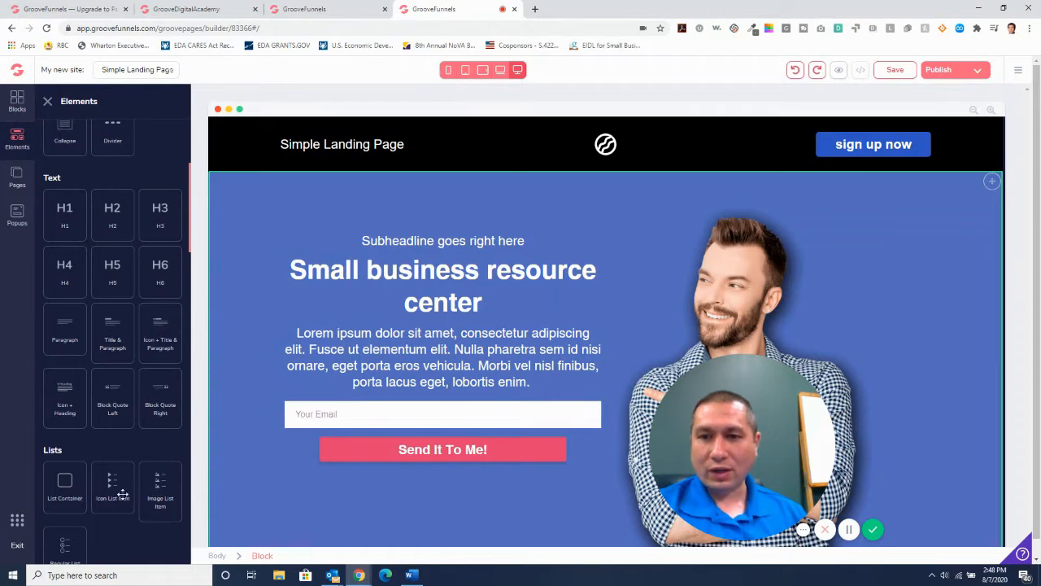
Look through the available elements from Lists to Navigation Bar and the landing page's three-feature section
{"action": "scroll", "coordinate": [103, 517], "scroll_direction": "down", "scroll_amount": 2}
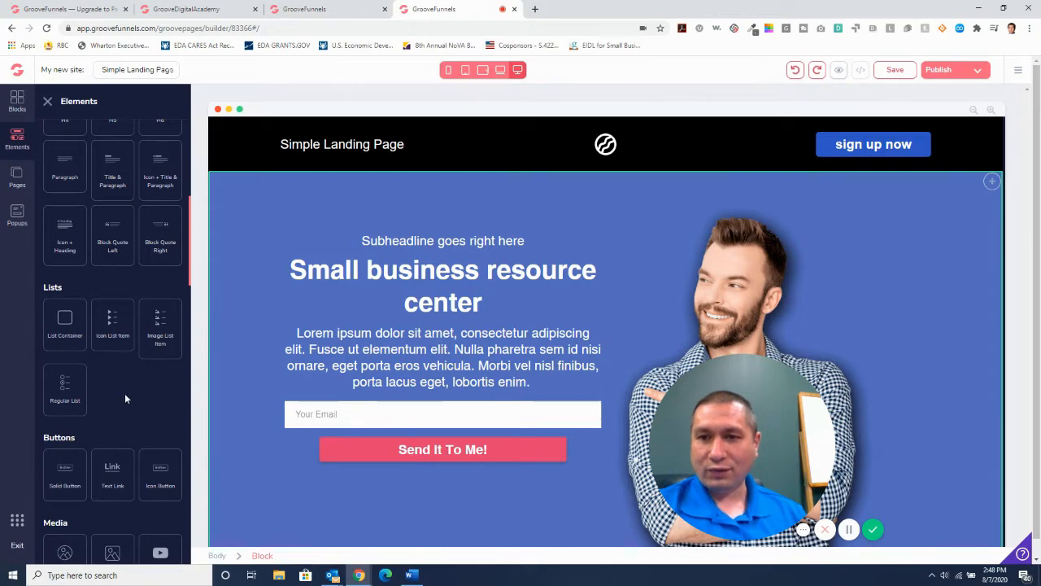
{"action": "scroll", "coordinate": [125, 393], "scroll_direction": "down", "scroll_amount": 1}
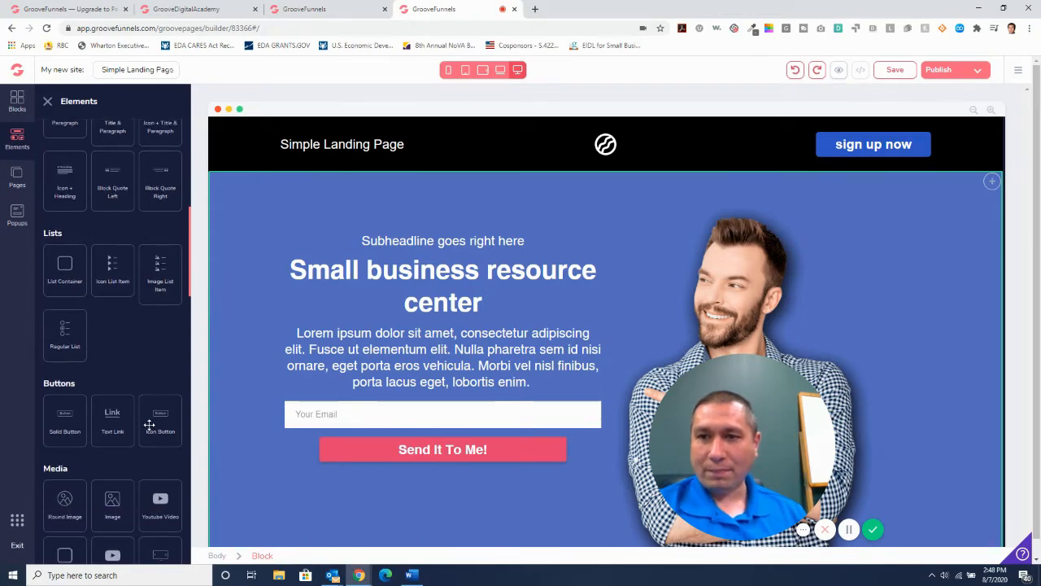
{"action": "scroll", "coordinate": [149, 424], "scroll_direction": "down", "scroll_amount": 2}
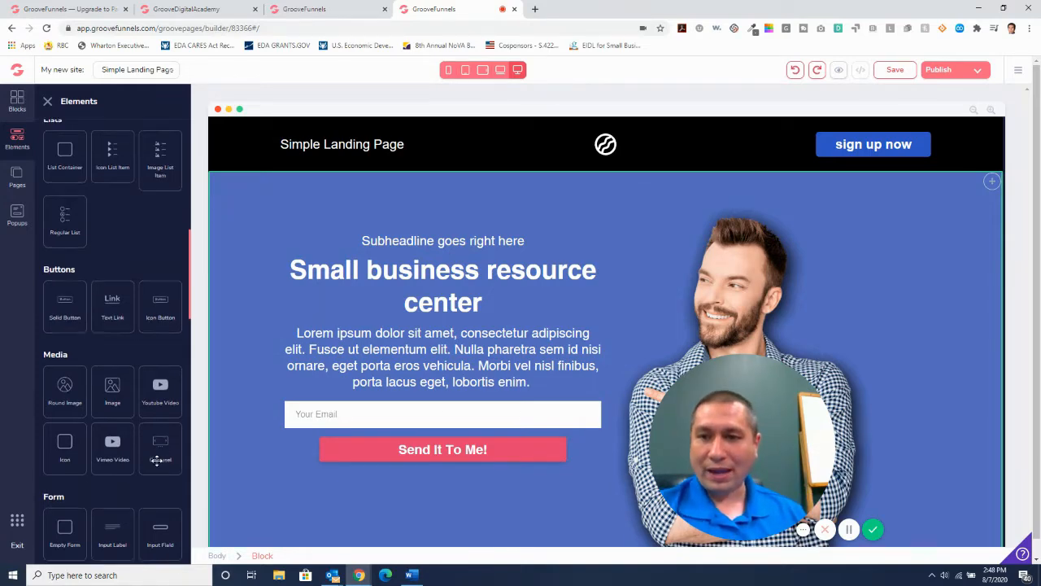
{"action": "scroll", "coordinate": [86, 413], "scroll_direction": "down", "scroll_amount": 2}
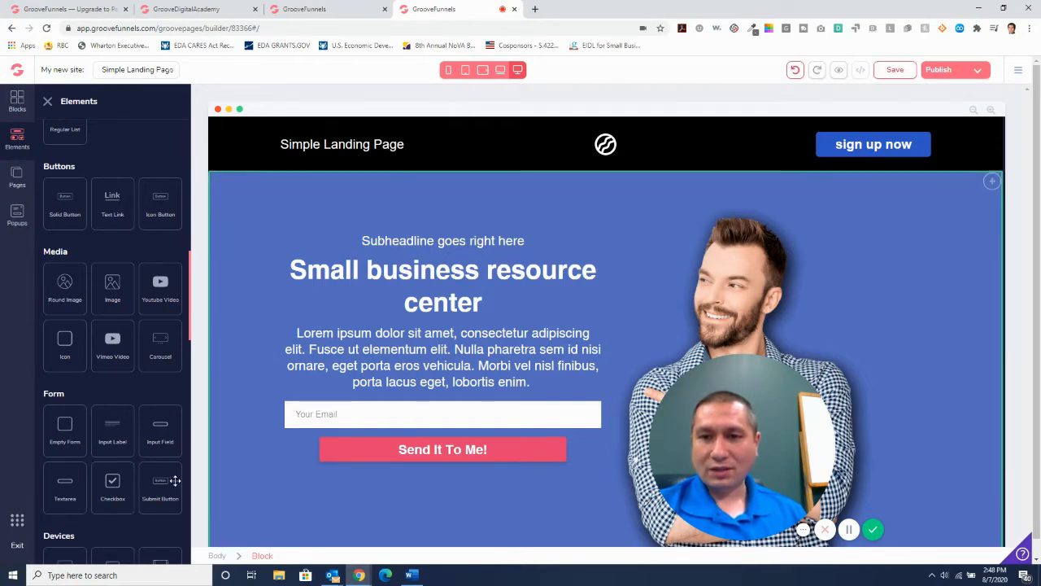
{"action": "scroll", "coordinate": [157, 456], "scroll_direction": "down", "scroll_amount": 4}
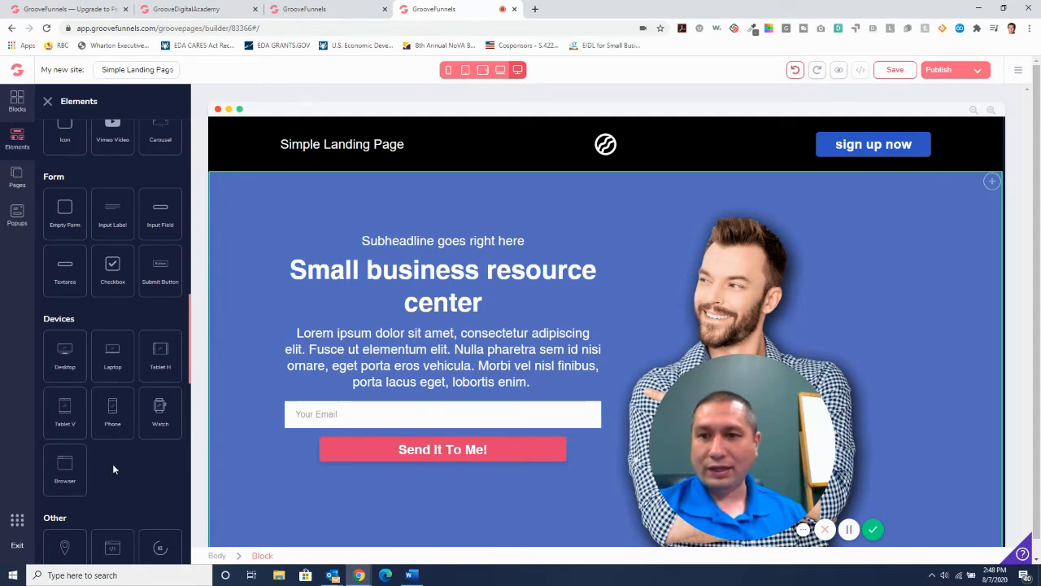
{"action": "scroll", "coordinate": [122, 470], "scroll_direction": "down", "scroll_amount": 4}
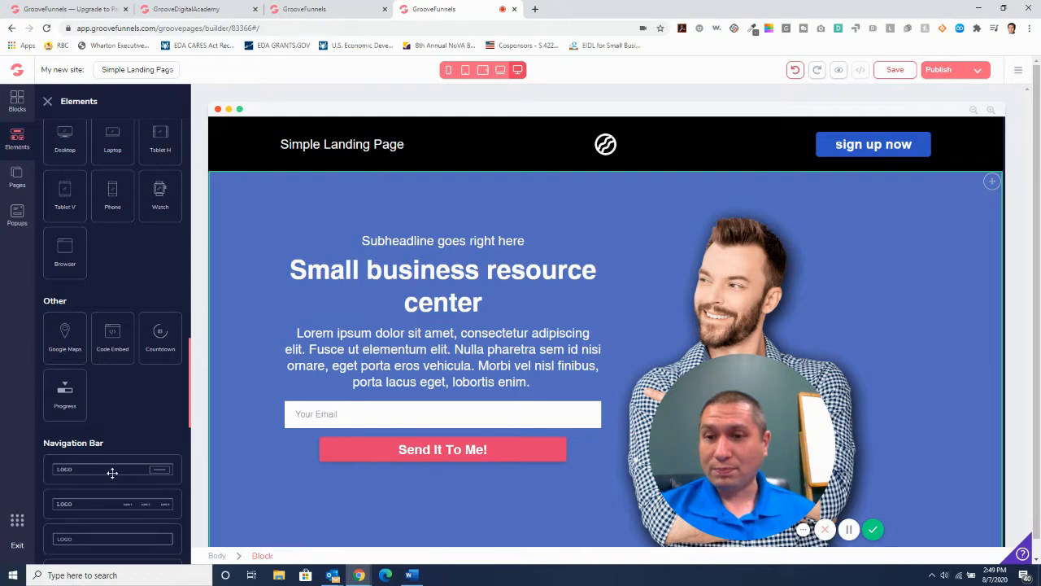
{"action": "scroll", "coordinate": [158, 390], "scroll_direction": "up", "scroll_amount": 1}
{"action": "scroll", "coordinate": [158, 385], "scroll_direction": "up", "scroll_amount": 10}
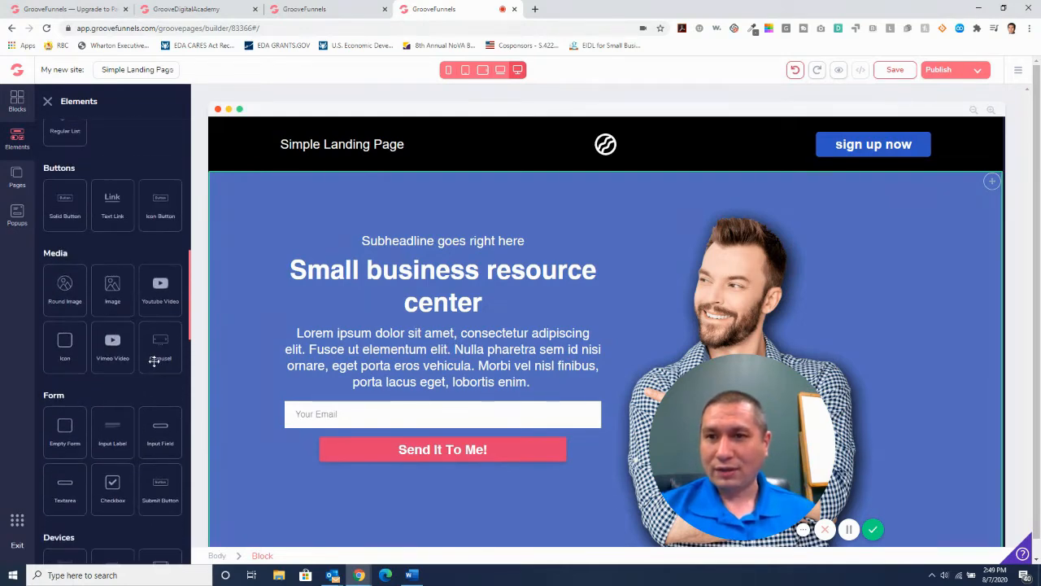
{"action": "scroll", "coordinate": [155, 366], "scroll_direction": "up", "scroll_amount": 5}
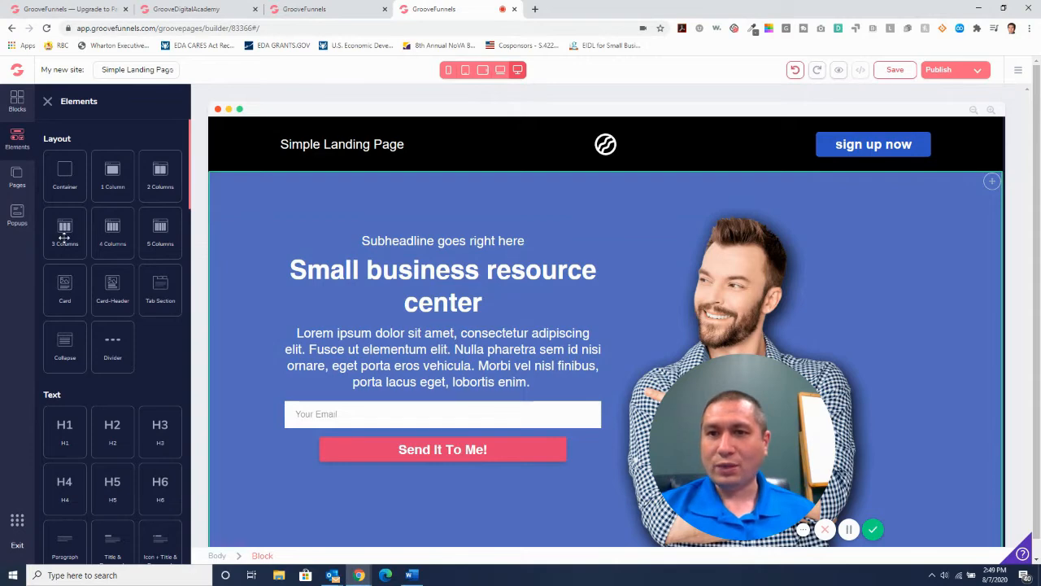
{"action": "scroll", "coordinate": [393, 320], "scroll_direction": "down", "scroll_amount": 5}
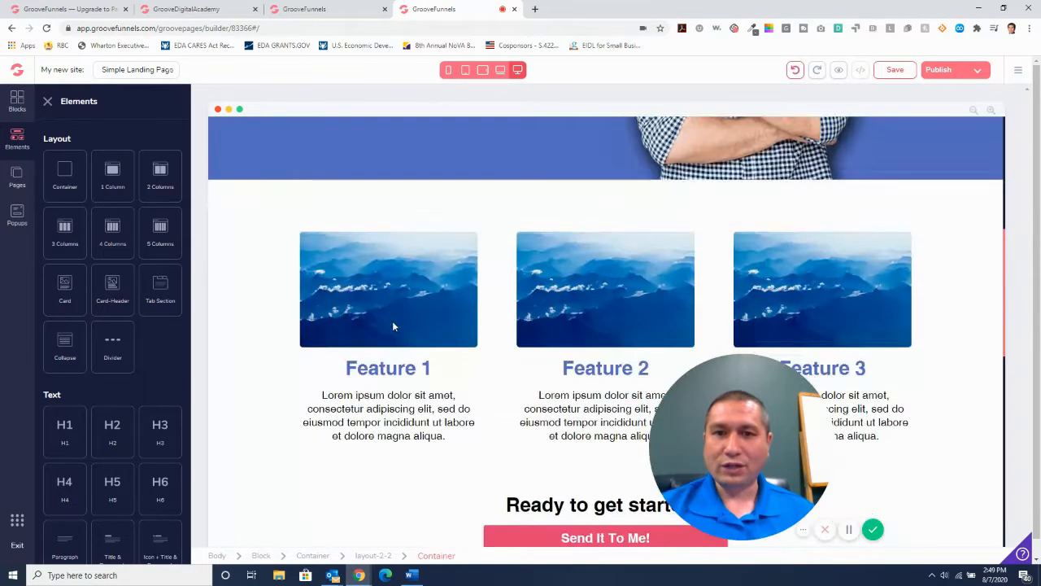
{"action": "scroll", "coordinate": [512, 349], "scroll_direction": "up", "scroll_amount": 1}
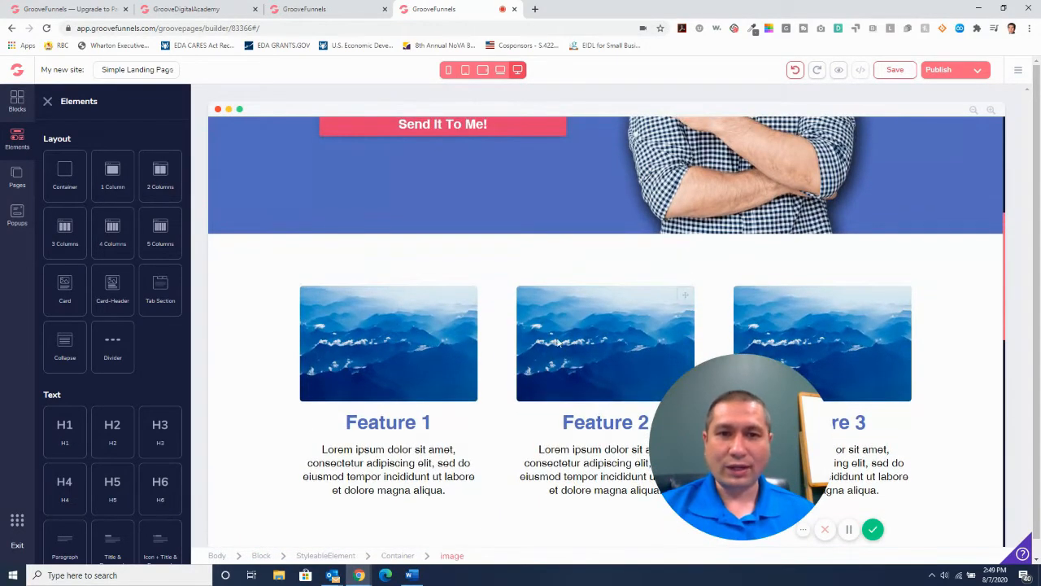
{"action": "left_click", "coordinate": [384, 291]}
Look through the page templates offered for adding a new page to the site, from Webinar Registration 1 to Massage Center
{"action": "left_click", "coordinate": [14, 182]}
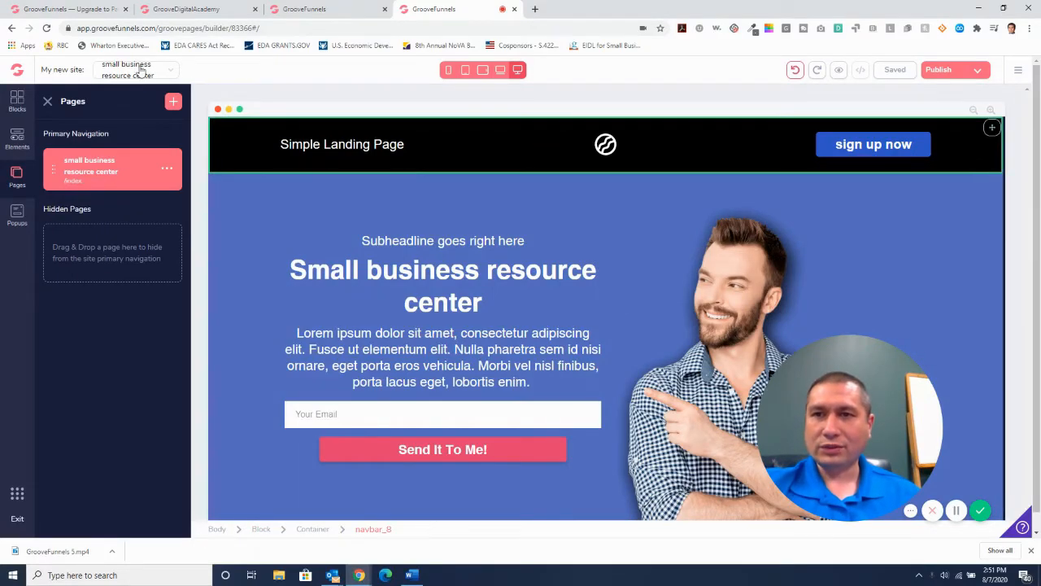
{"action": "left_click", "coordinate": [173, 105]}
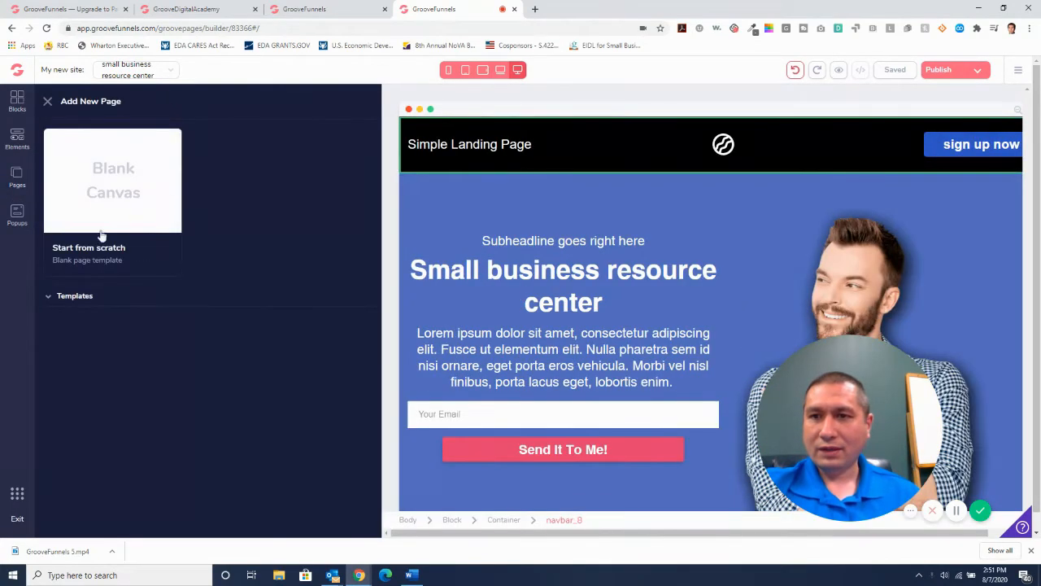
{"action": "left_click", "coordinate": [48, 296]}
{"action": "scroll", "coordinate": [293, 204], "scroll_direction": "down", "scroll_amount": 1}
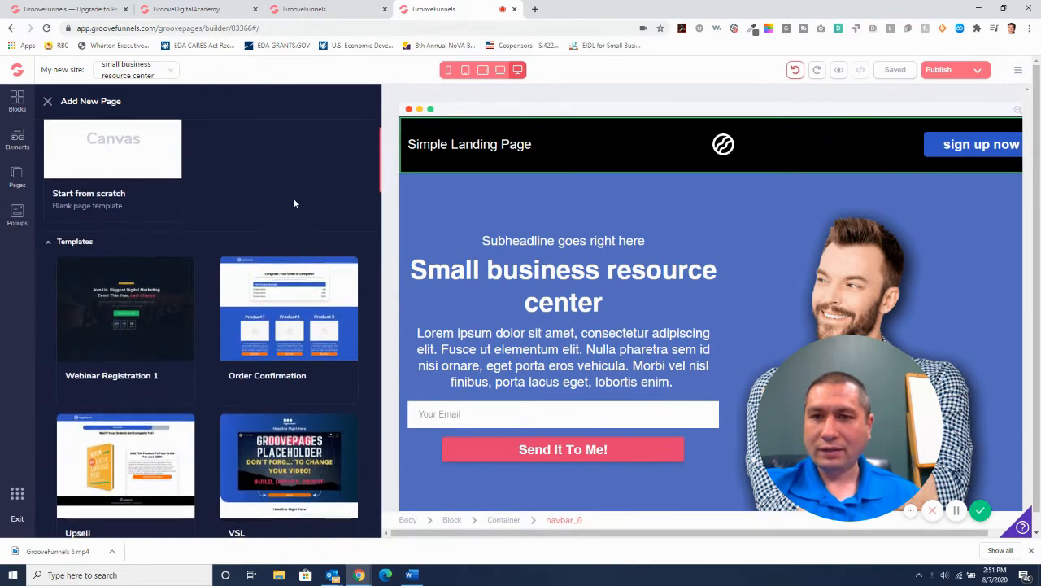
{"action": "scroll", "coordinate": [288, 273], "scroll_direction": "down", "scroll_amount": 2}
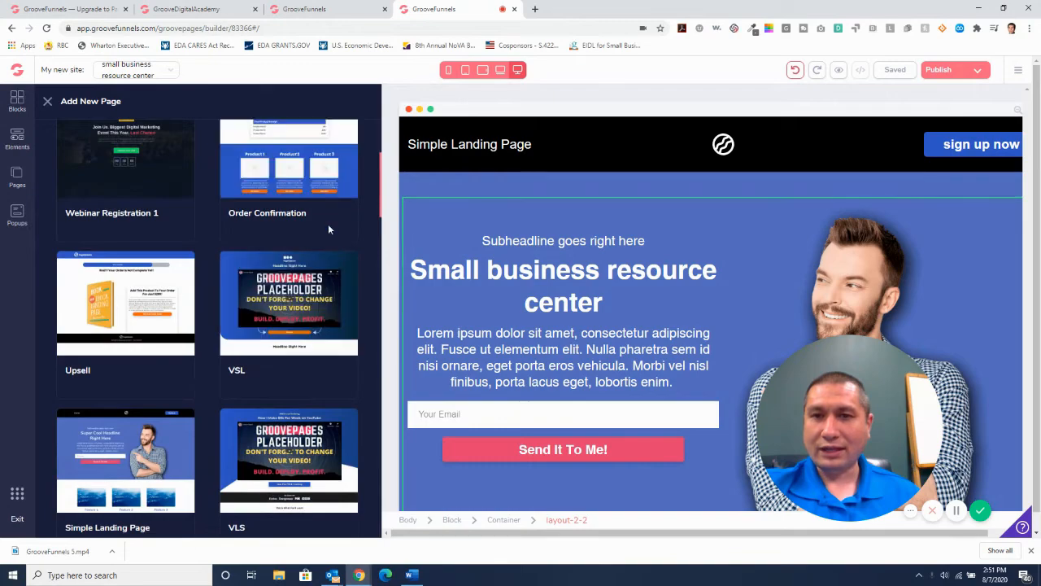
{"action": "scroll", "coordinate": [327, 228], "scroll_direction": "down", "scroll_amount": 2}
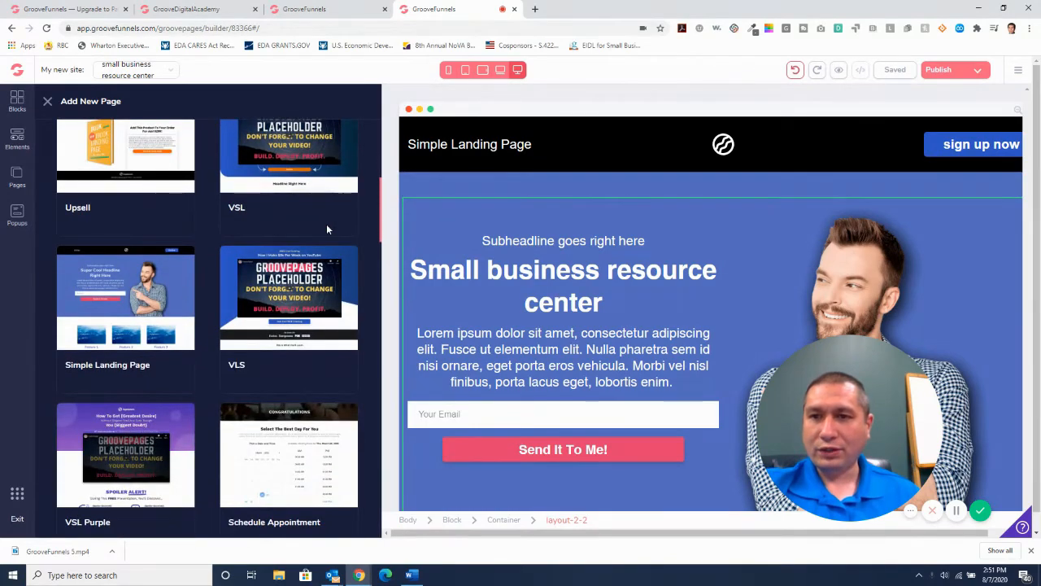
{"action": "scroll", "coordinate": [240, 299], "scroll_direction": "down", "scroll_amount": 3}
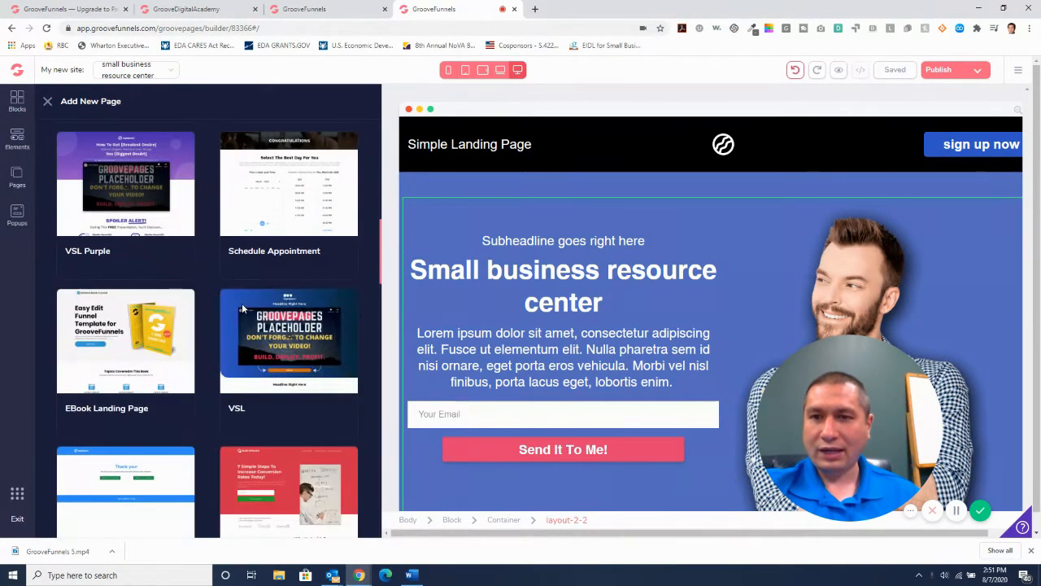
{"action": "scroll", "coordinate": [244, 295], "scroll_direction": "down", "scroll_amount": 2}
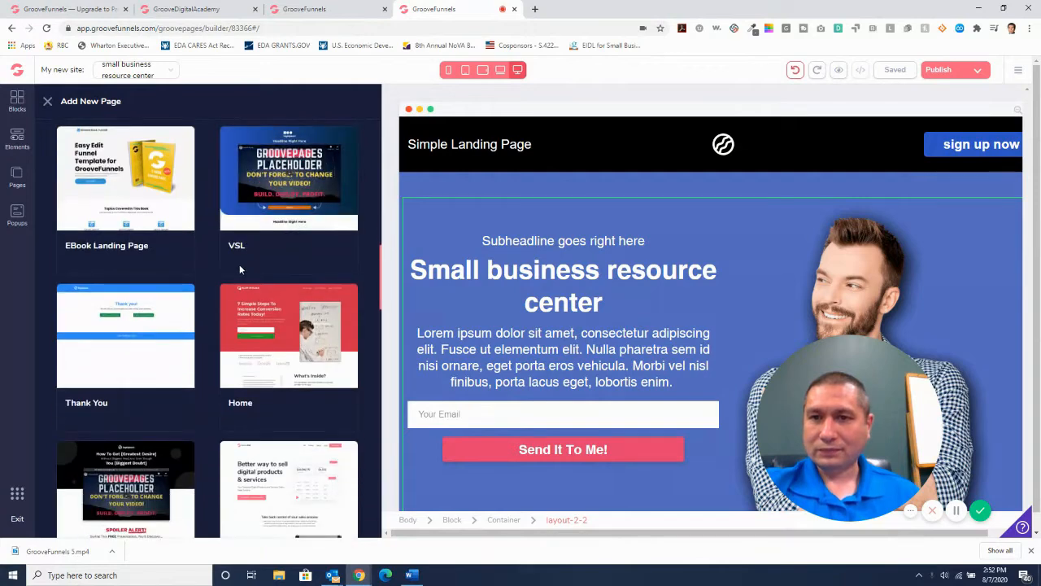
{"action": "scroll", "coordinate": [239, 264], "scroll_direction": "down", "scroll_amount": 2}
{"action": "mouse_move", "coordinate": [126, 250]}
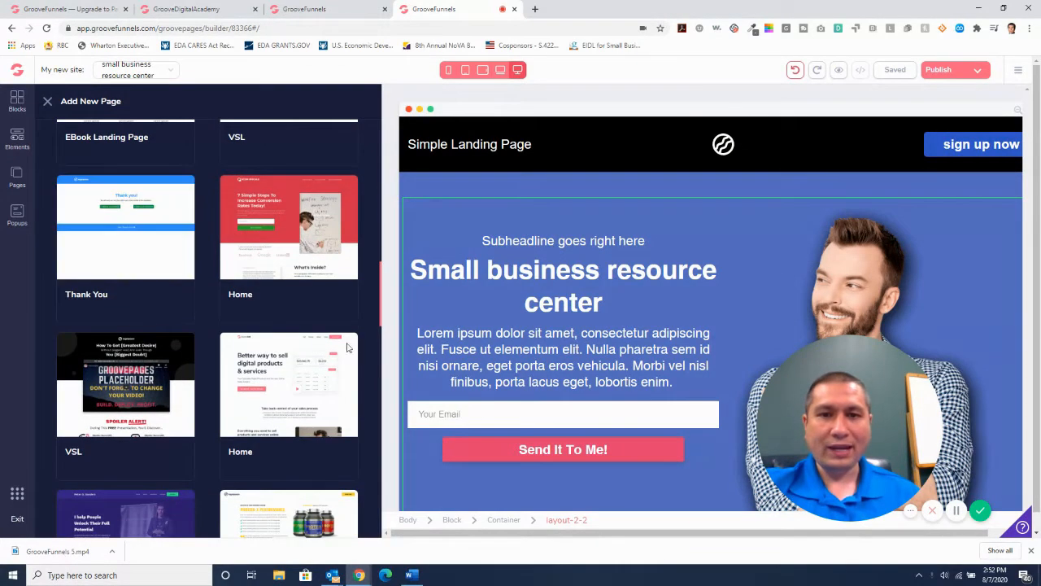
{"action": "mouse_move", "coordinate": [188, 262]}
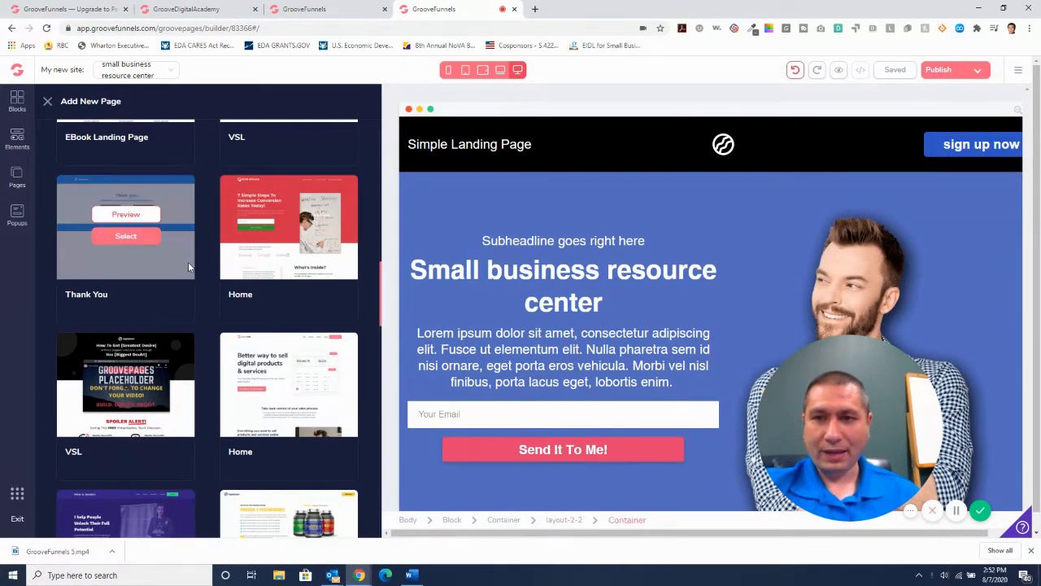
{"action": "scroll", "coordinate": [188, 263], "scroll_direction": "down", "scroll_amount": 9}
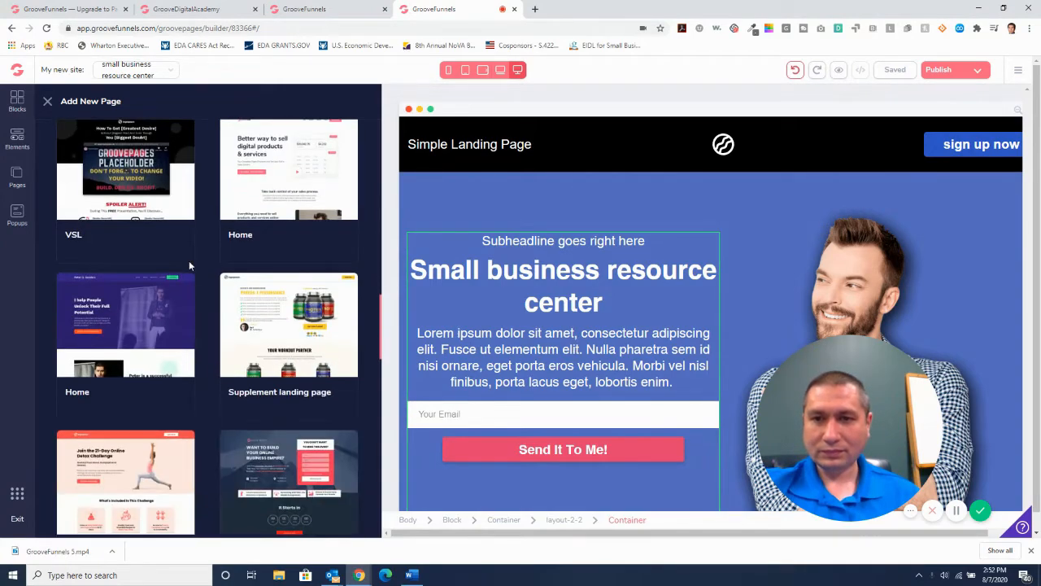
{"action": "scroll", "coordinate": [188, 264], "scroll_direction": "down", "scroll_amount": 8}
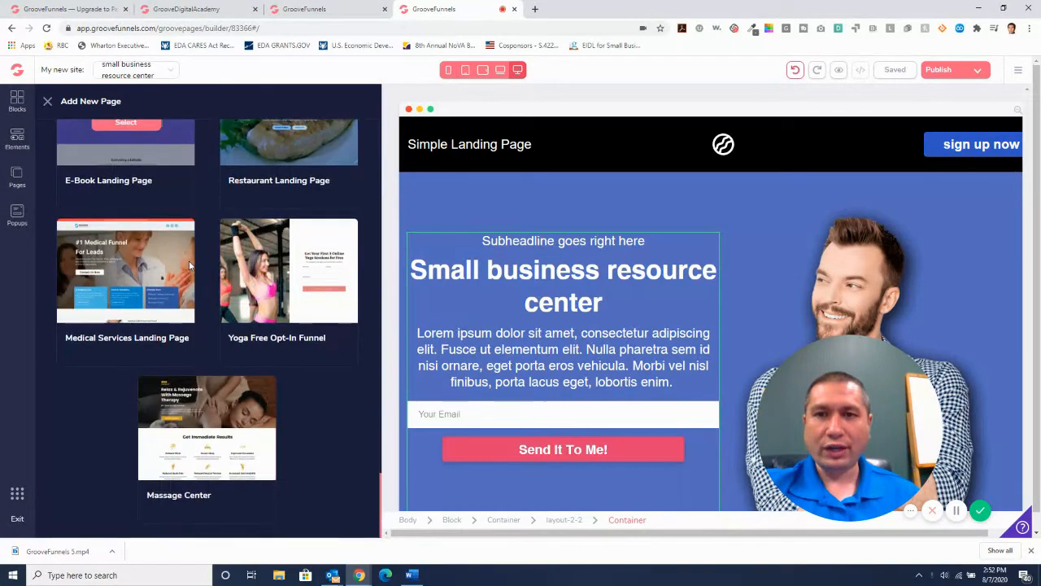
{"action": "left_click_drag", "start_coordinate": [382, 502], "coordinate": [407, 151]}
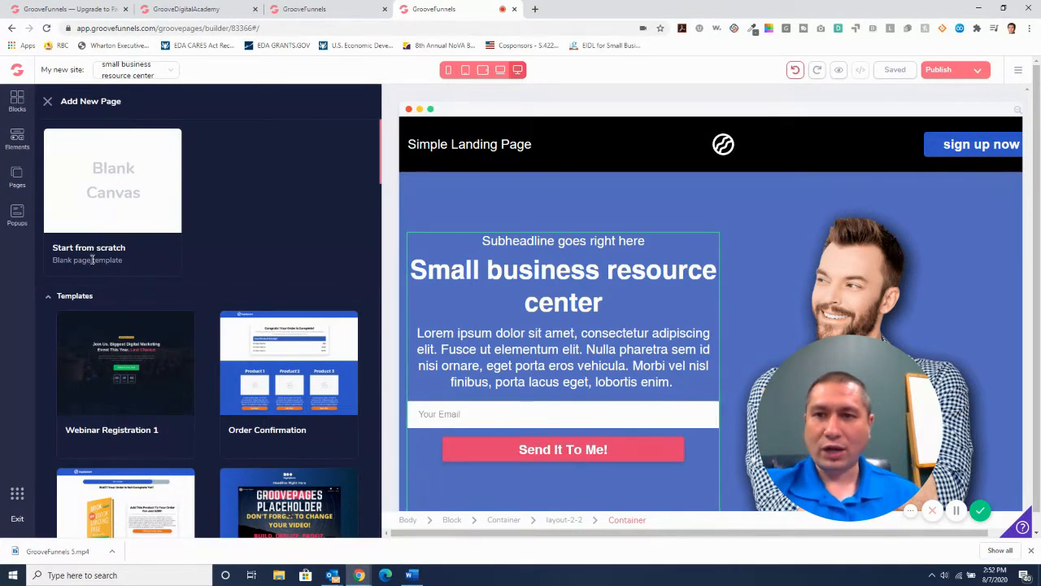
Add a blank page from scratch, place two blue gradient alert bar blocks with a green button on it, and save
{"action": "left_click", "coordinate": [101, 204]}
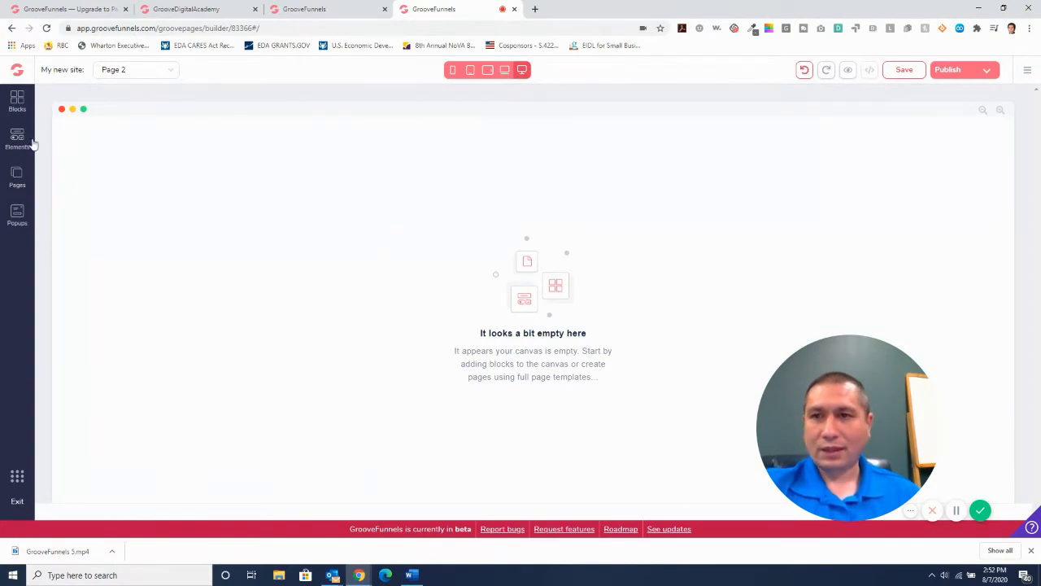
{"action": "left_click", "coordinate": [16, 112]}
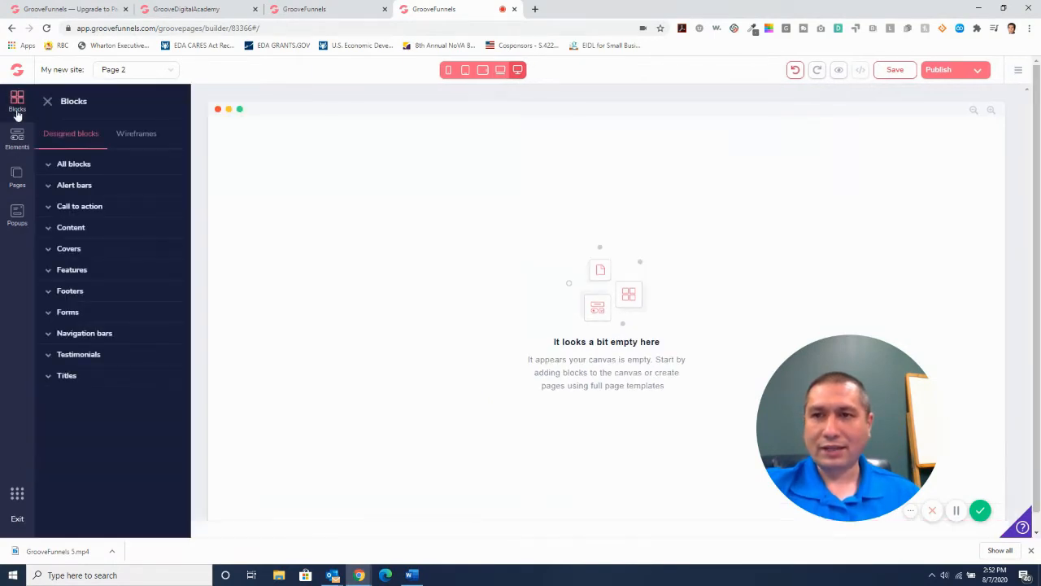
{"action": "left_click", "coordinate": [51, 167]}
{"action": "left_click_drag", "start_coordinate": [72, 200], "coordinate": [525, 302]}
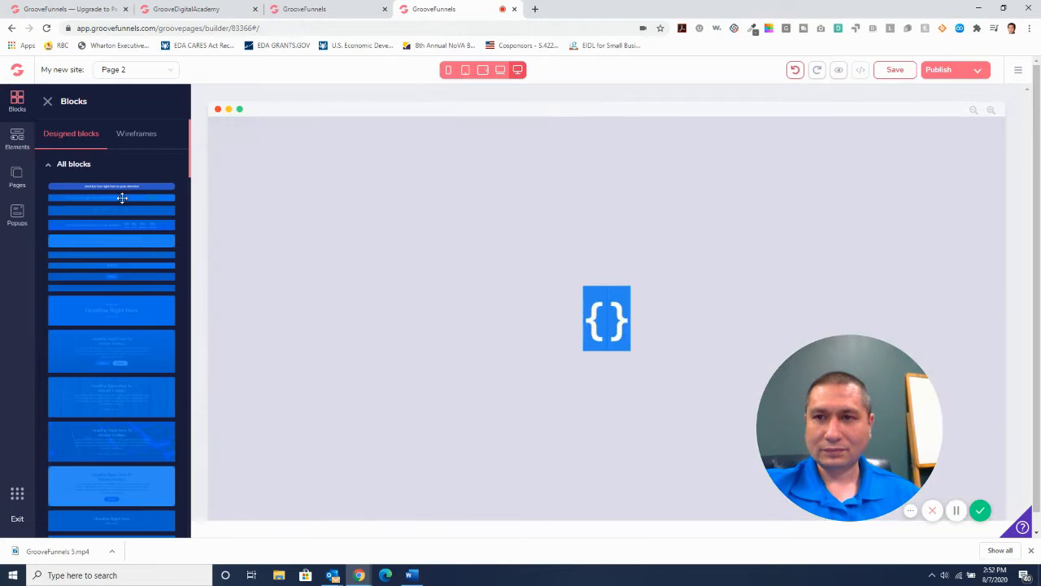
{"action": "left_click_drag", "start_coordinate": [121, 198], "coordinate": [429, 300]}
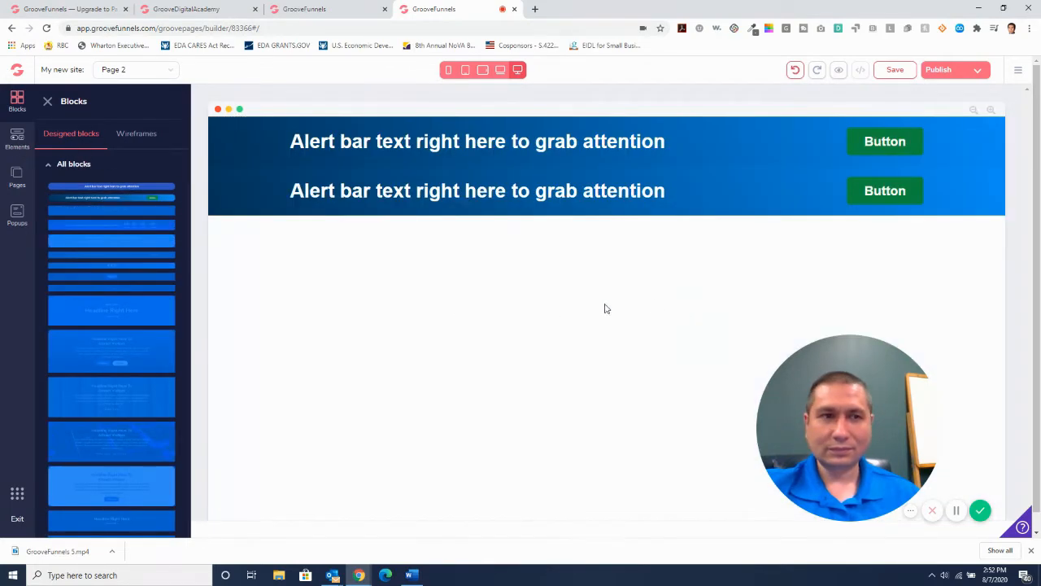
{"action": "left_click", "coordinate": [895, 70]}
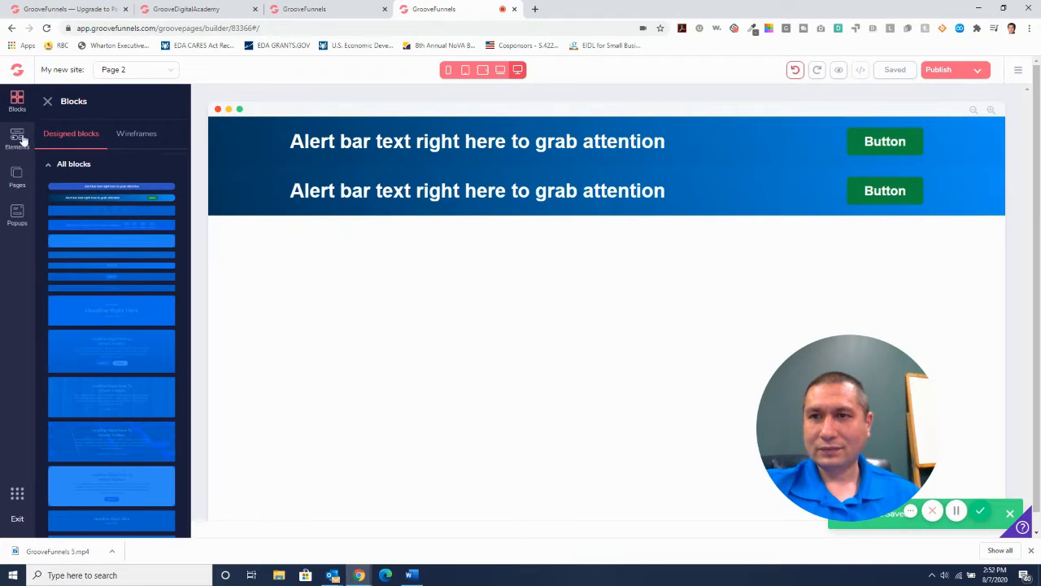
Rename Page 2 as "thank you" and move it to the hidden pages, out of the site's primary navigation
{"action": "left_click", "coordinate": [17, 183]}
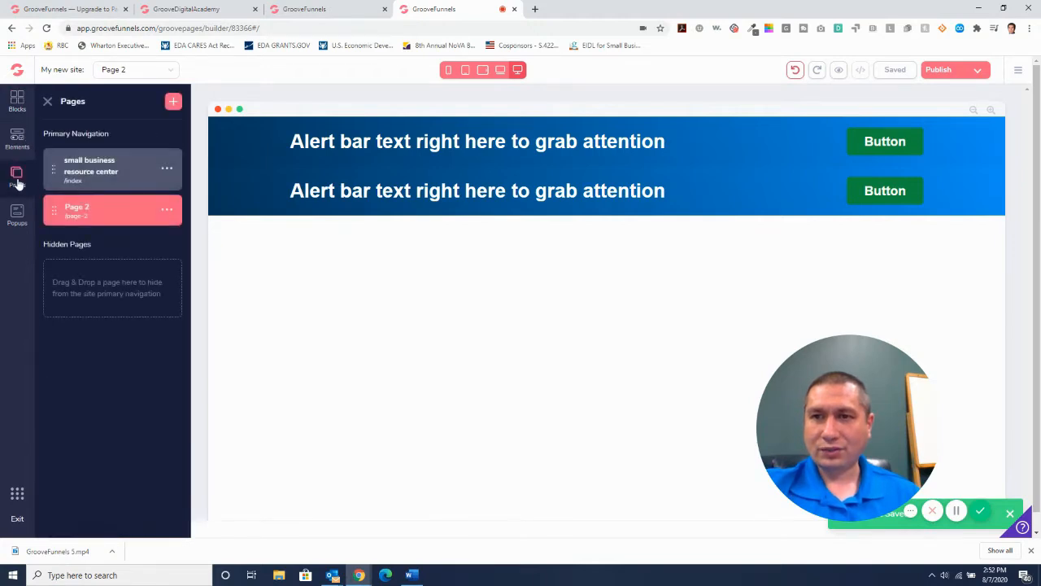
{"action": "left_click", "coordinate": [168, 212]}
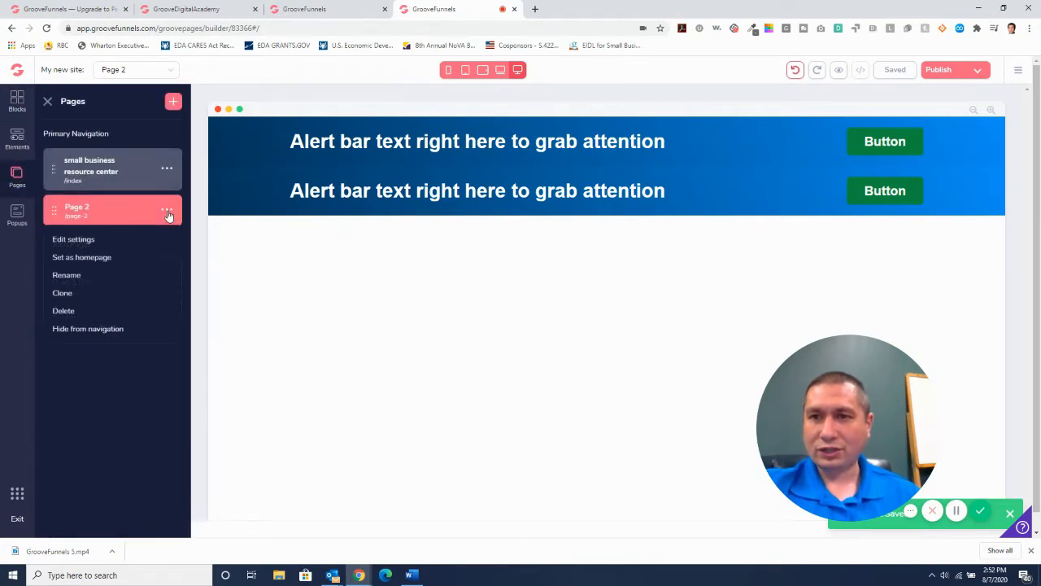
{"action": "left_click", "coordinate": [70, 275]}
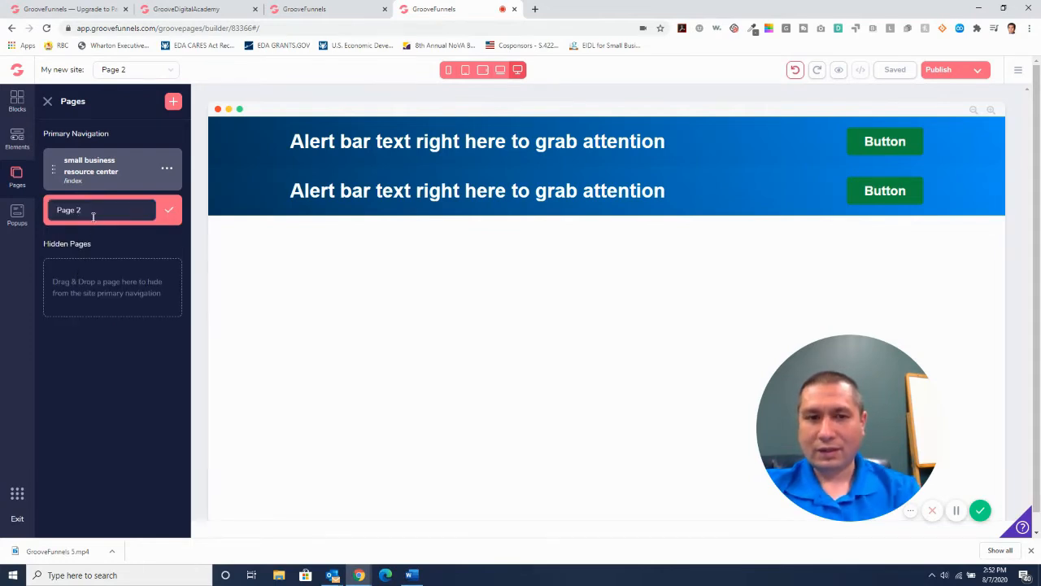
{"action": "key", "text": "BackSpace"}
{"action": "key", "text": "BackSpace"}
{"action": "type", "text": "we"}
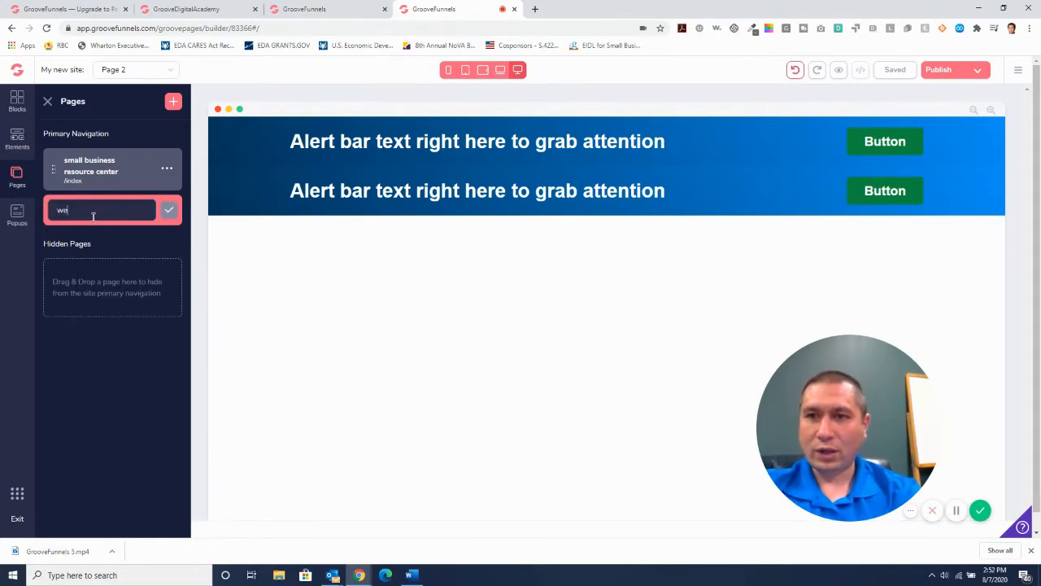
{"action": "key", "text": "BackSpace"}
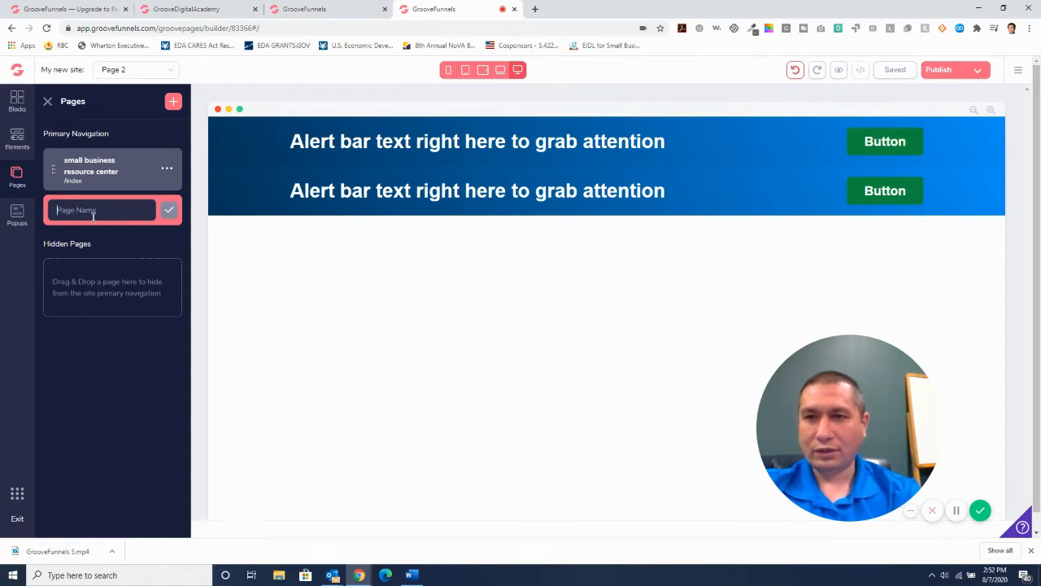
{"action": "type", "text": "thank you"}
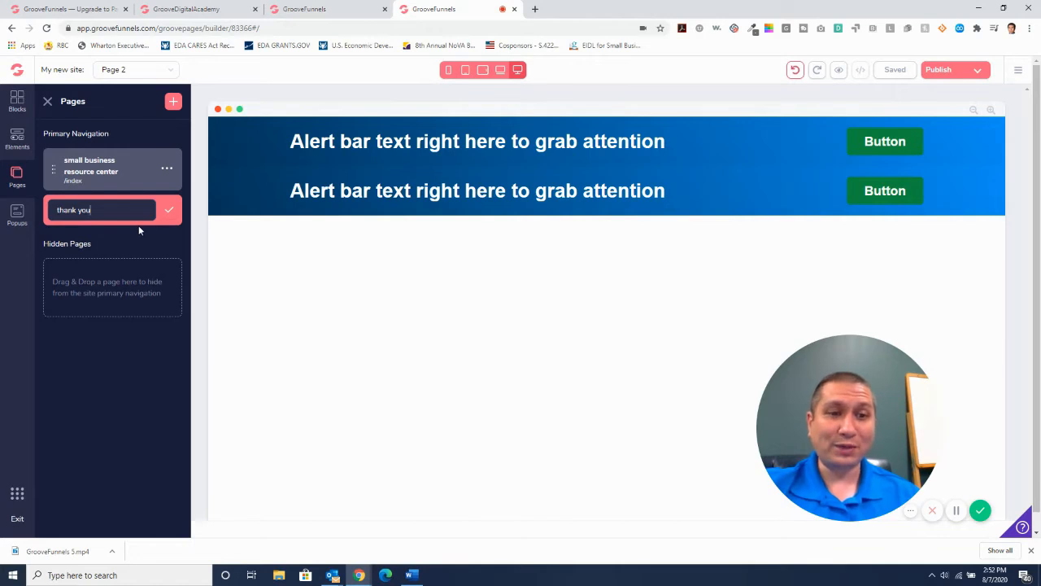
{"action": "left_click", "coordinate": [170, 210]}
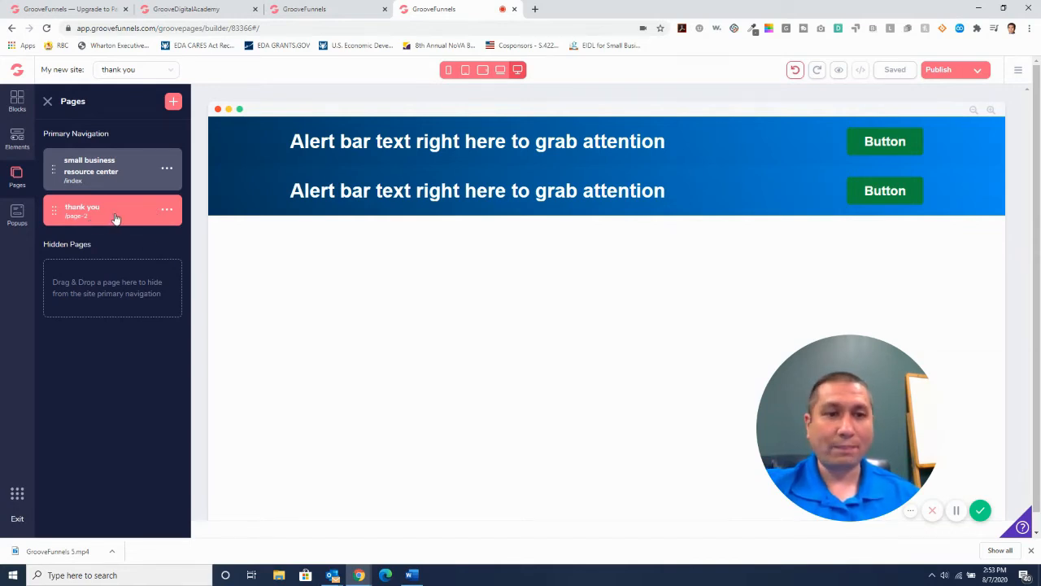
{"action": "left_click_drag", "start_coordinate": [114, 218], "coordinate": [116, 251]}
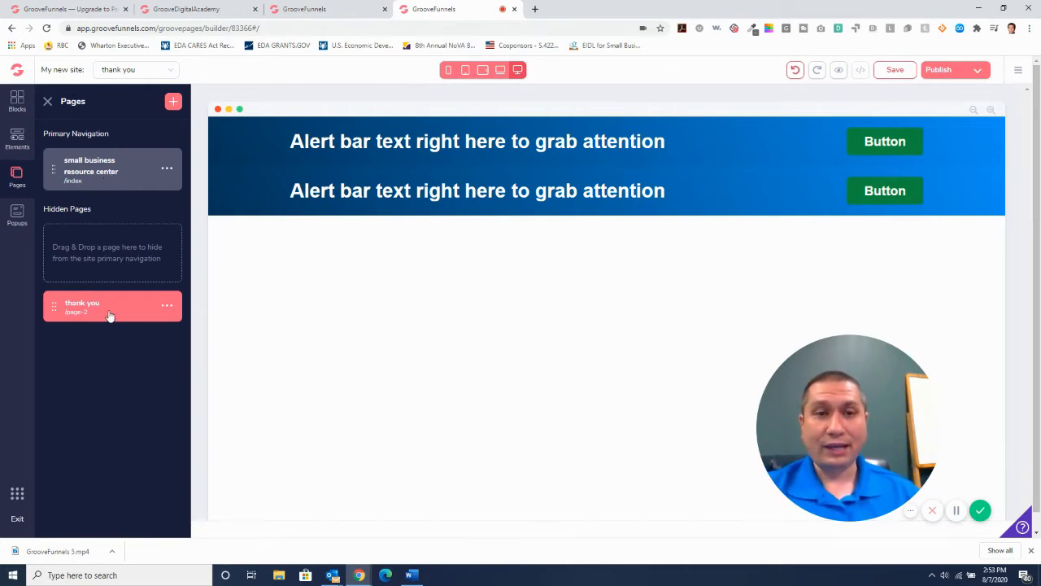
Move the "thank you" page out of the hidden pages into the primary navigation, nested under "small business resource center"
{"action": "left_click_drag", "start_coordinate": [110, 315], "coordinate": [109, 201]}
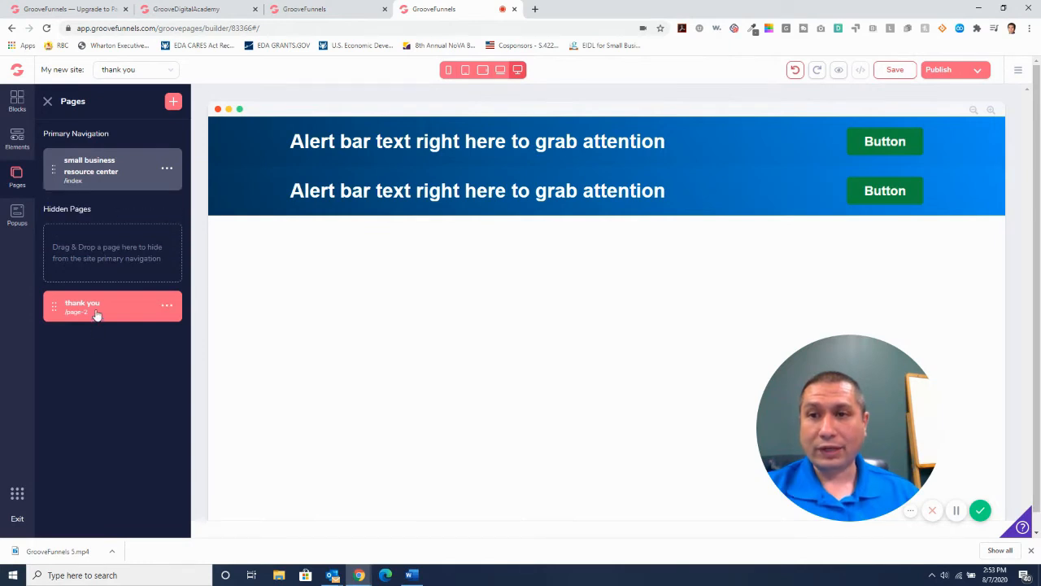
{"action": "left_click_drag", "start_coordinate": [95, 309], "coordinate": [97, 215]}
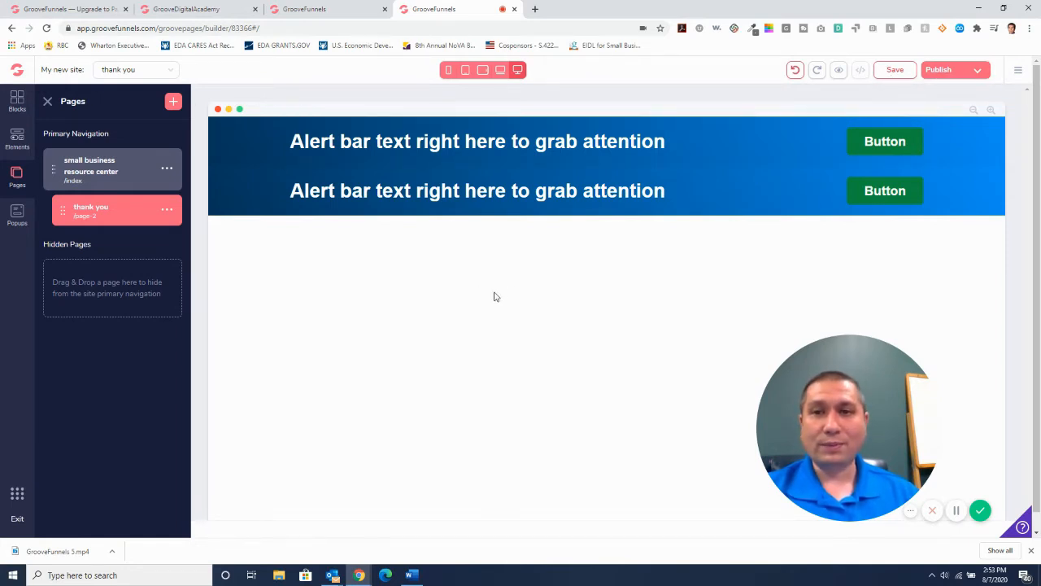
Create a new popup for the "thank you" page using the centered newsletter subscription template, and open the available elements
{"action": "left_click", "coordinate": [15, 214]}
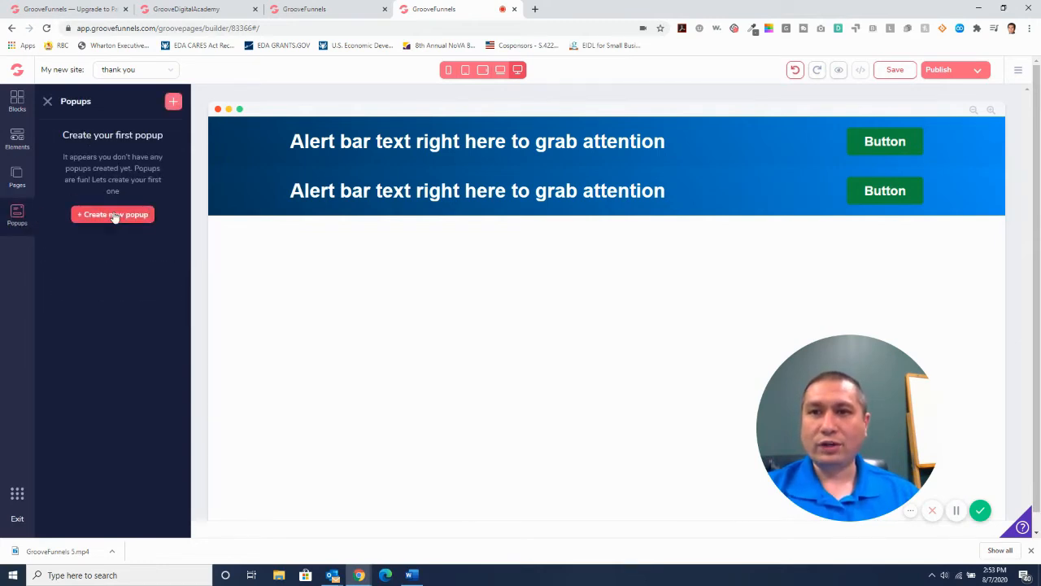
{"action": "left_click", "coordinate": [114, 216]}
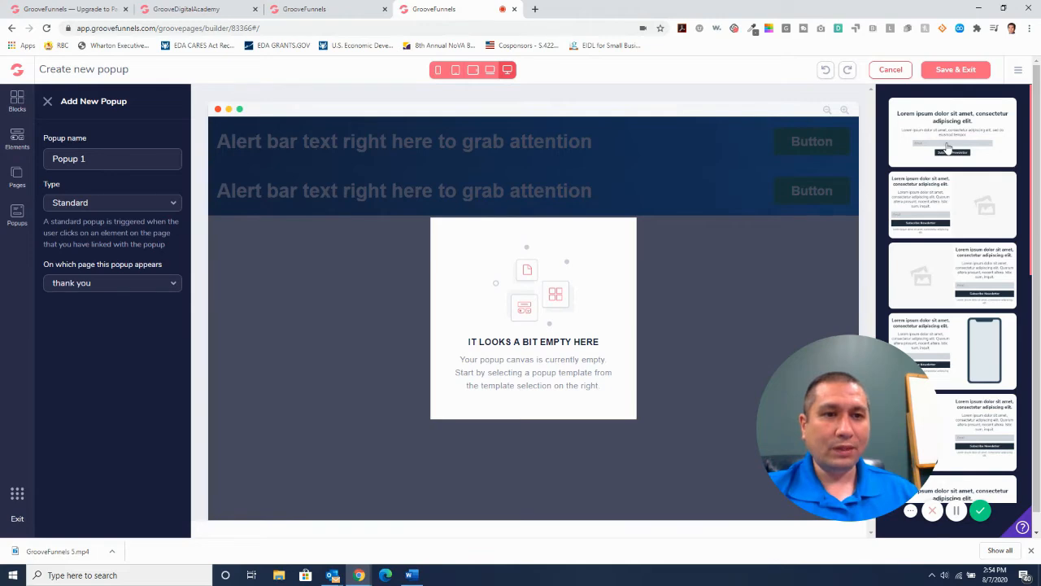
{"action": "left_click_drag", "start_coordinate": [948, 146], "coordinate": [504, 318]}
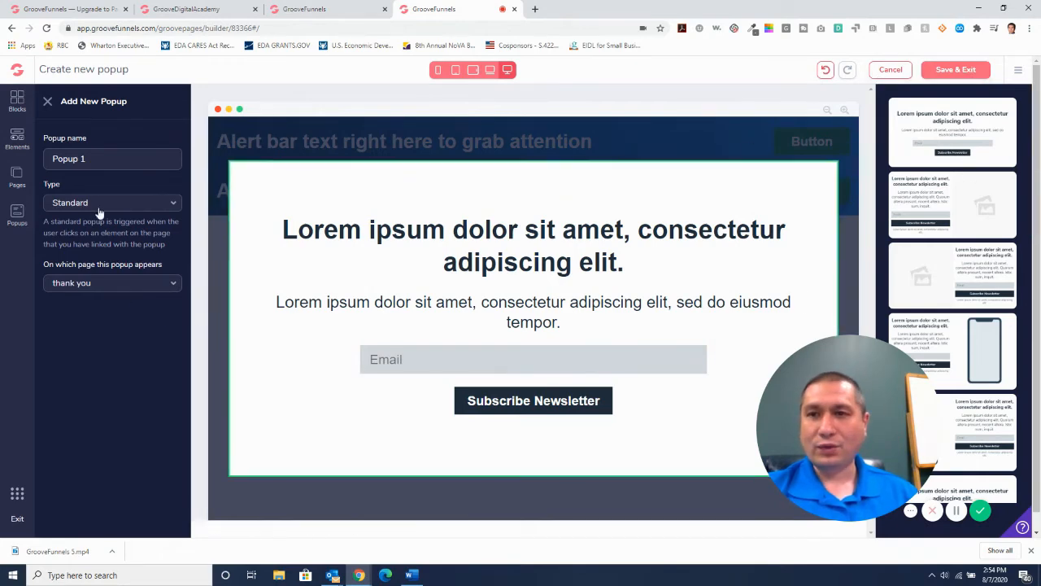
{"action": "left_click", "coordinate": [17, 139]}
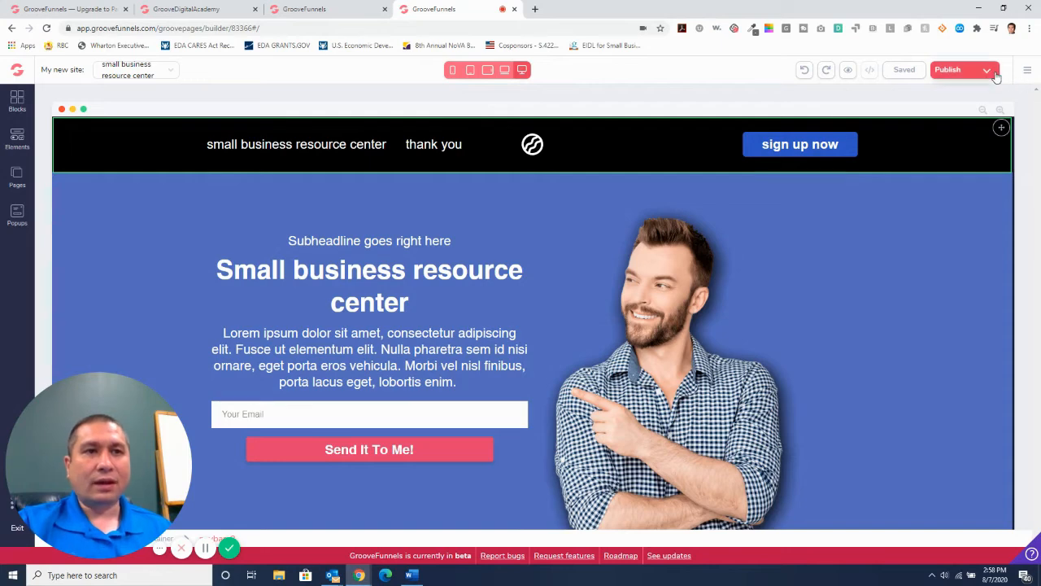
Try out "smallbusinessresourcecenter" as the GroovePages subdomain in the site's publishing settings, and cancel without applying it
{"action": "left_click", "coordinate": [993, 75]}
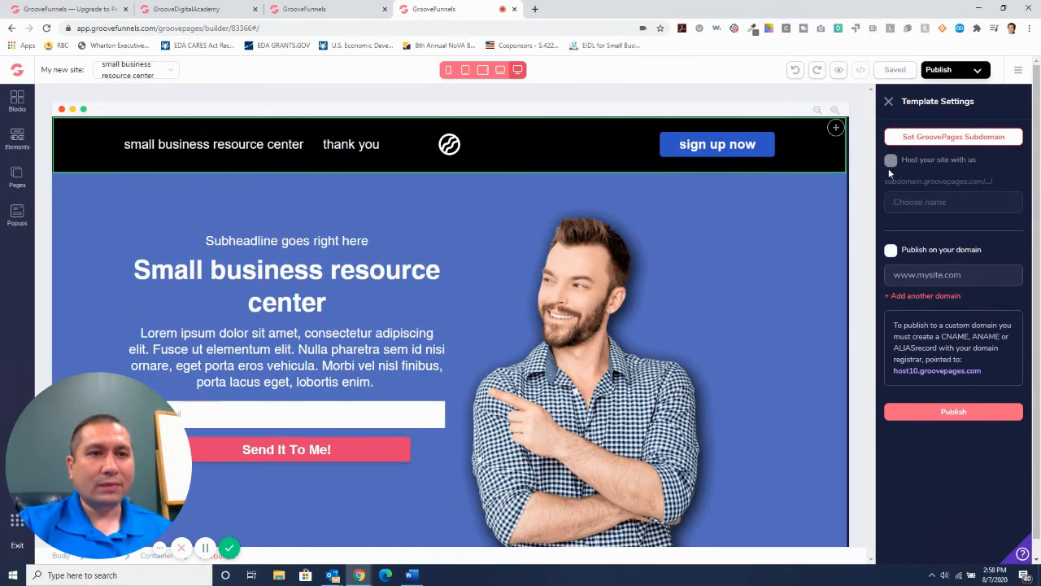
{"action": "left_click", "coordinate": [927, 138]}
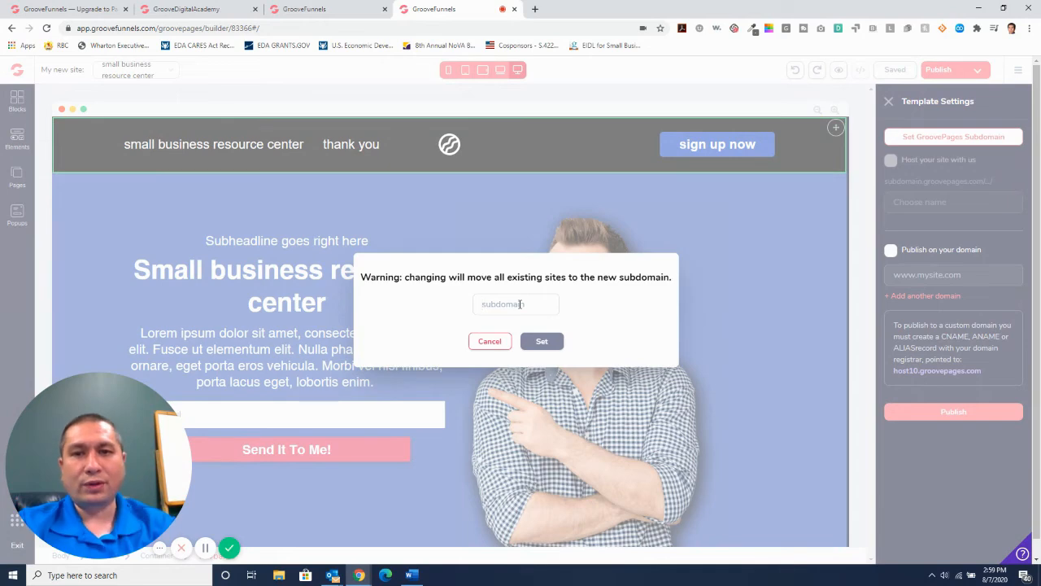
{"action": "type", "text": "sml"}
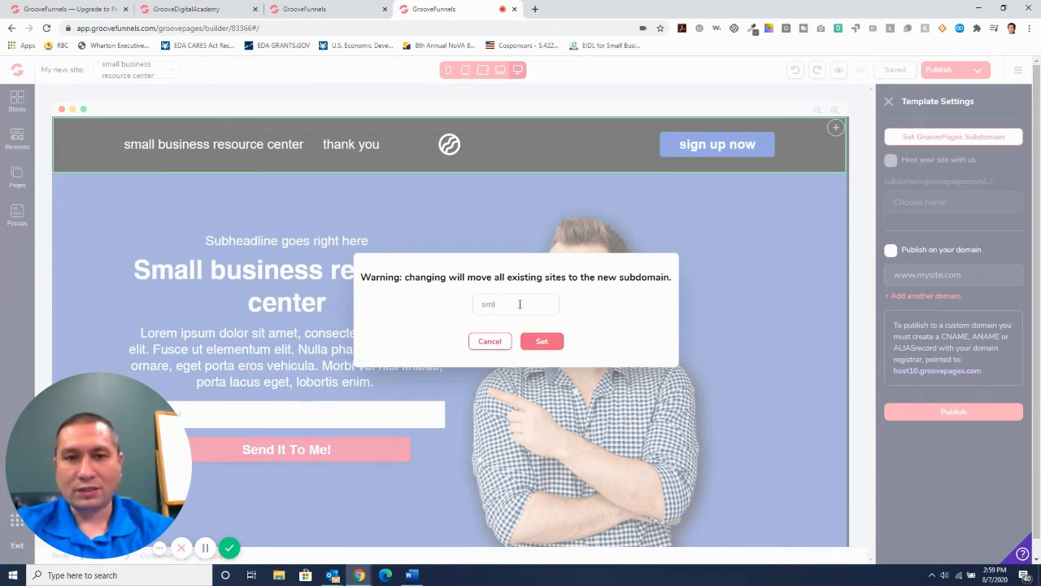
{"action": "type", "text": "albusi"}
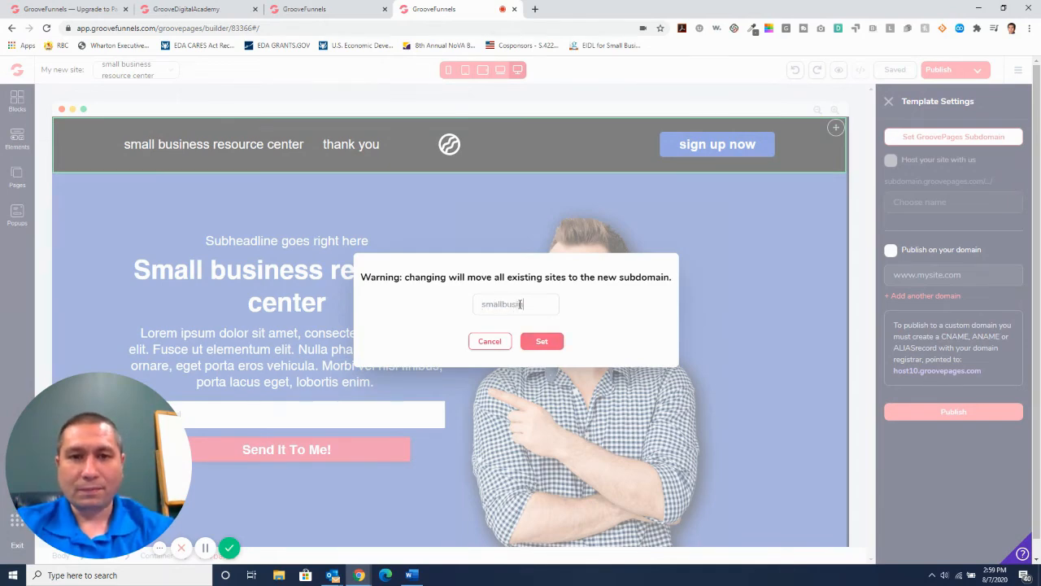
{"action": "type", "text": "nessresourcecenter"}
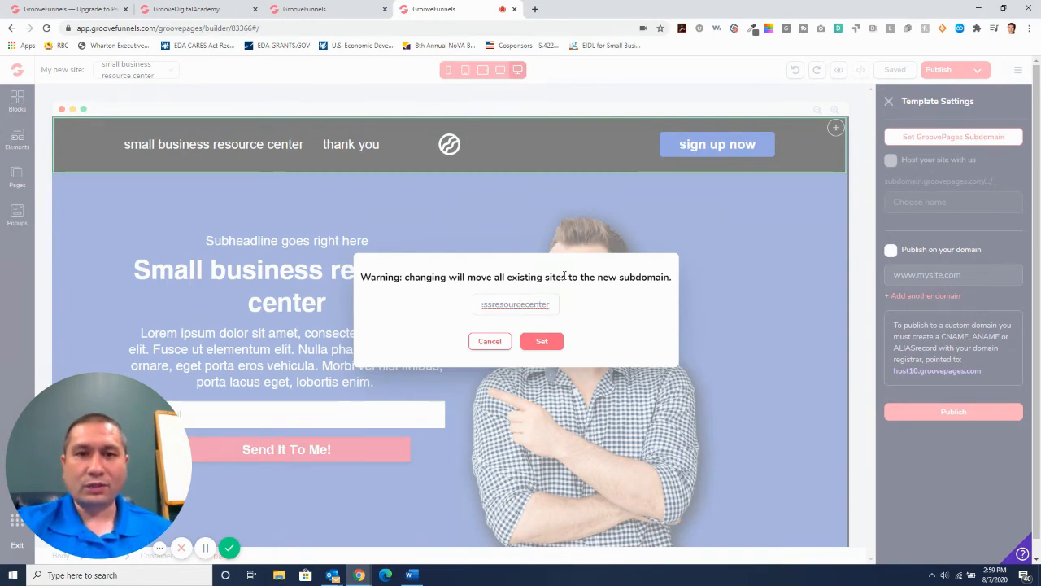
{"action": "left_click", "coordinate": [489, 341]}
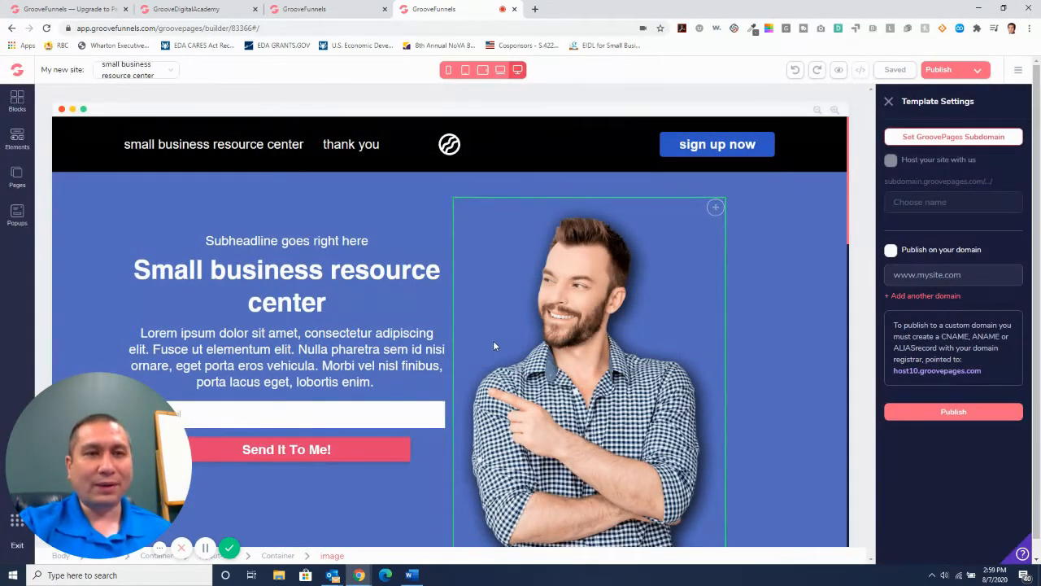
{"action": "left_click", "coordinate": [891, 251]}
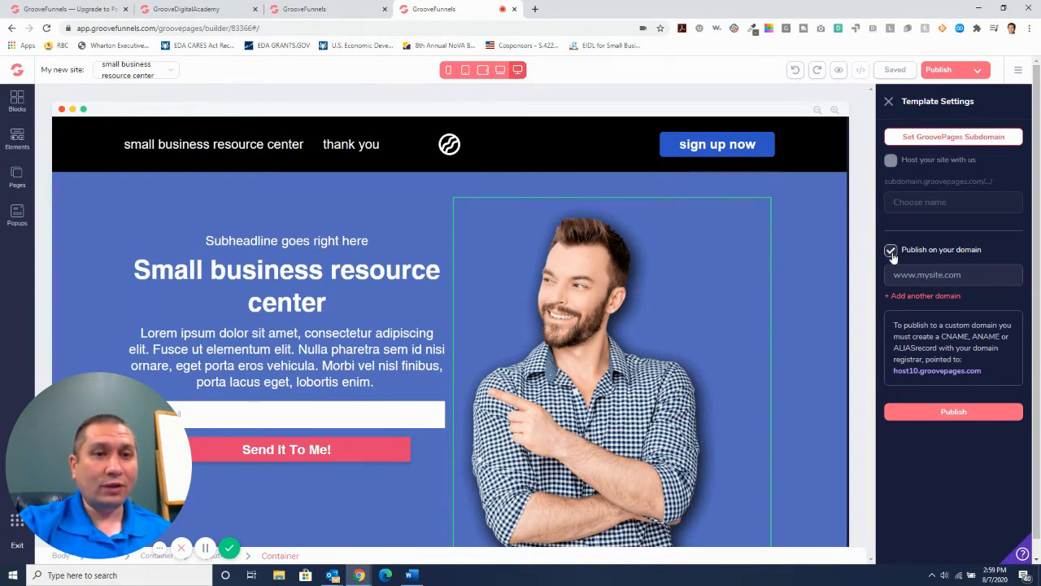
{"action": "left_click", "coordinate": [958, 275]}
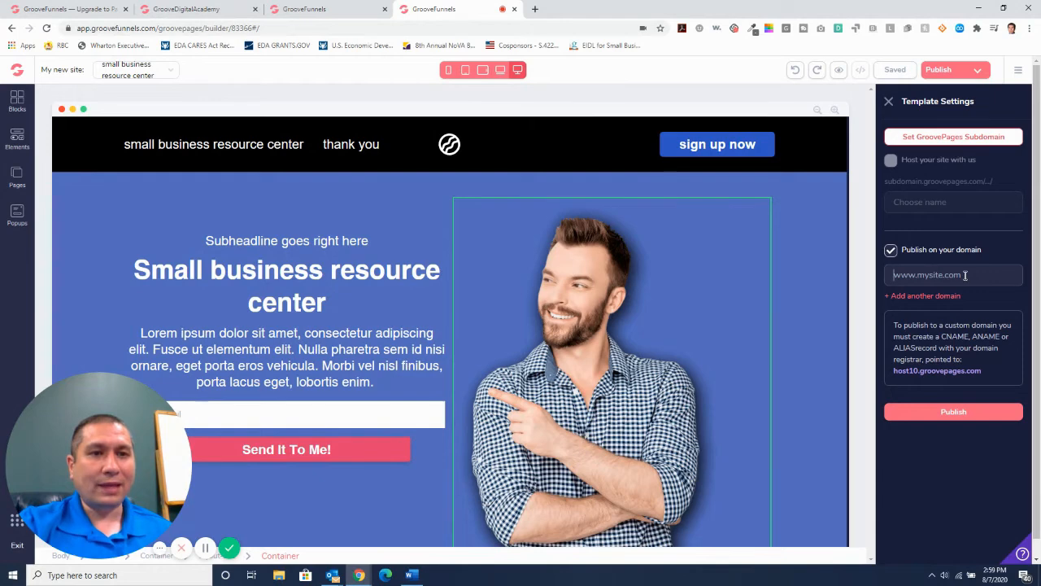
{"action": "type", "text": "www."}
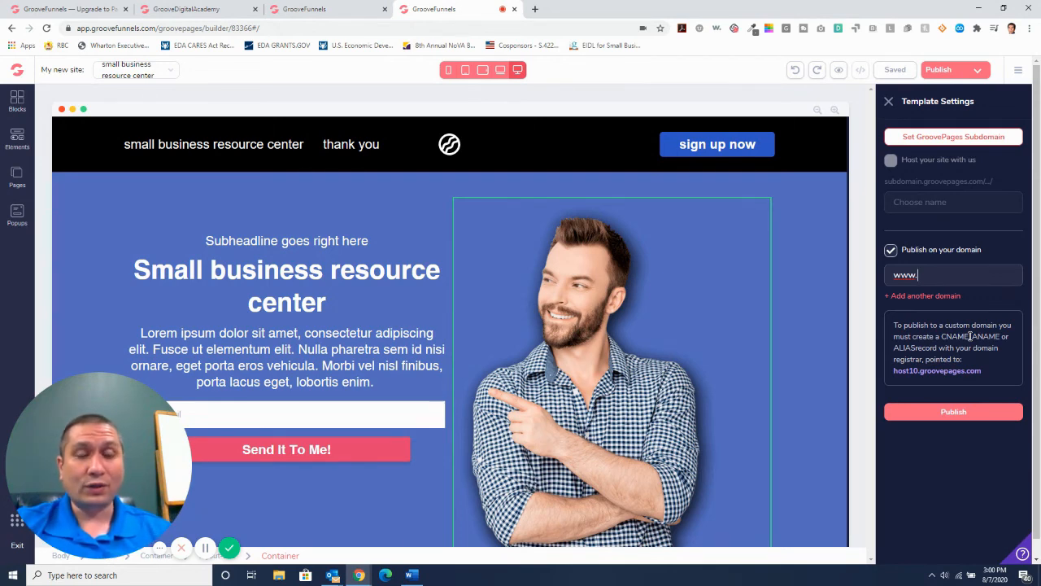
{"action": "left_click", "coordinate": [935, 296]}
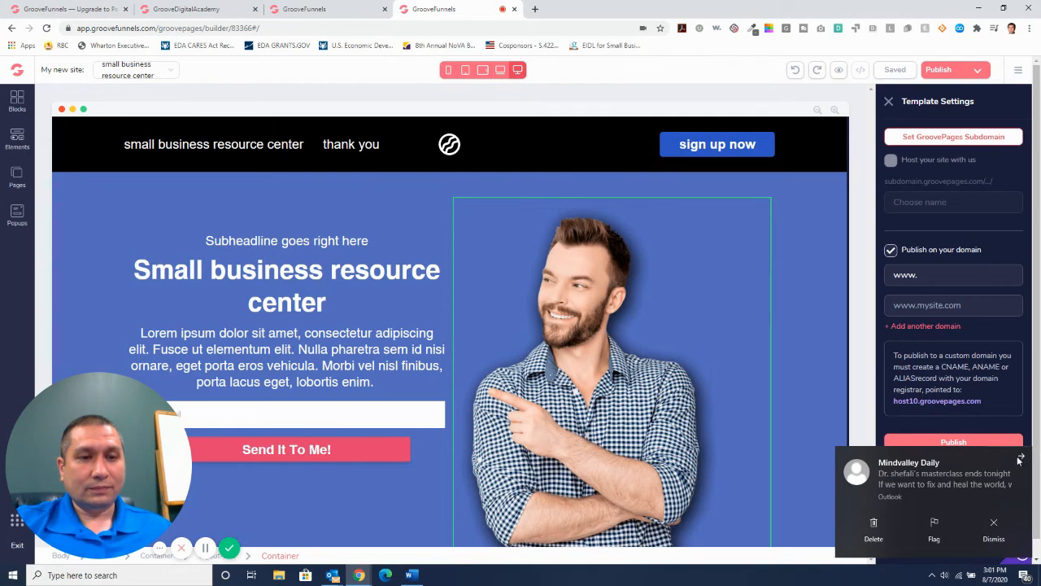
{"action": "left_click", "coordinate": [1019, 457]}
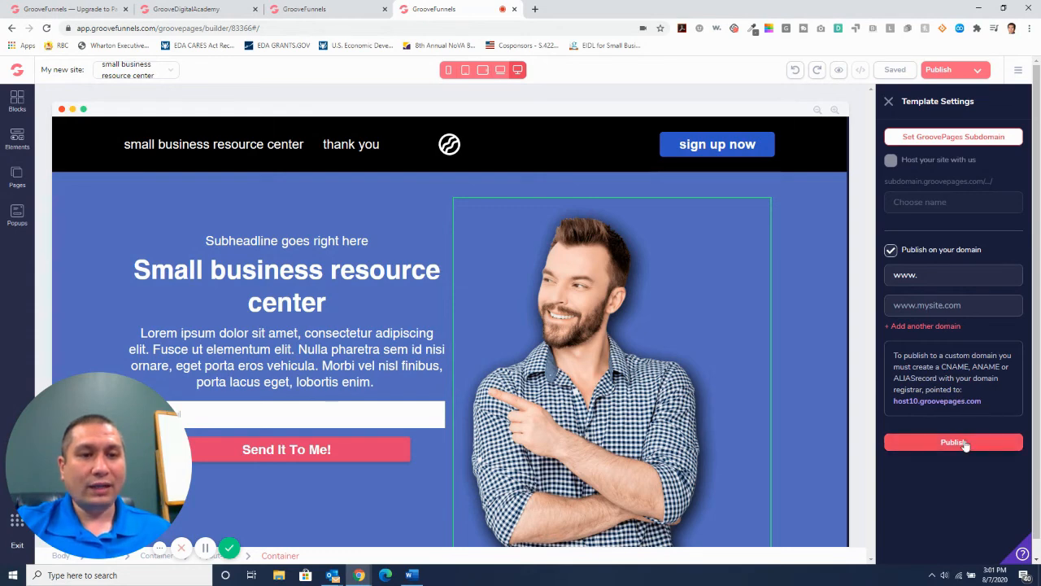
{"action": "left_click", "coordinate": [888, 100]}
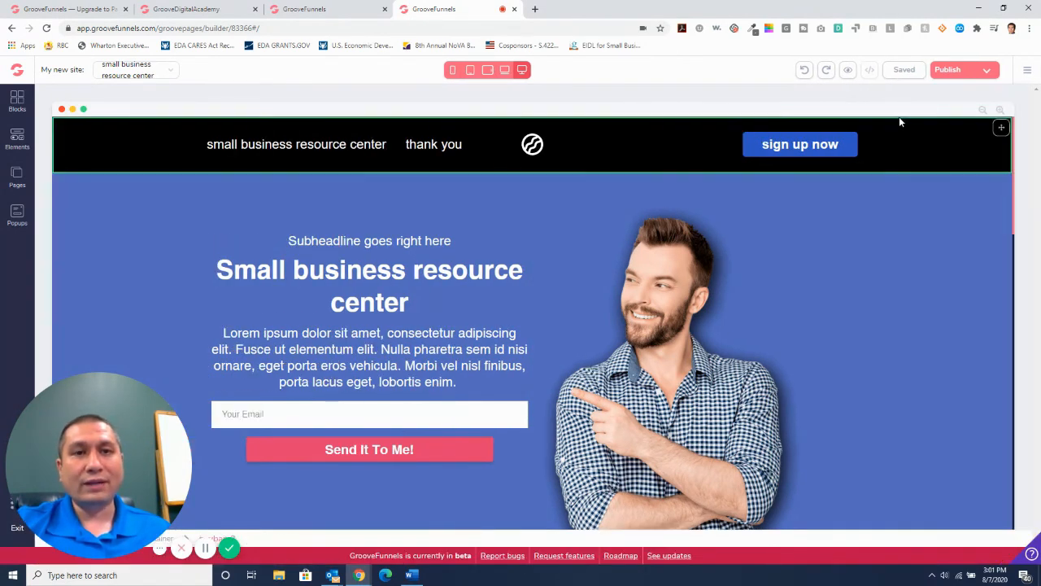